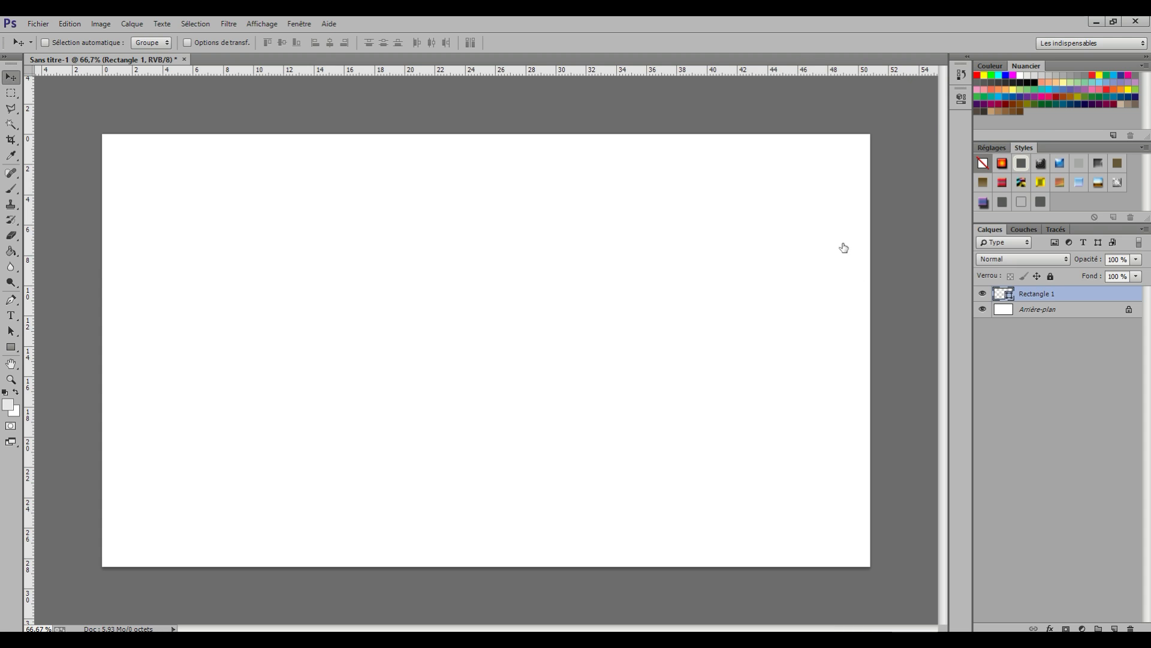
Apply a colour overlay in orange ff9000 to the Rectangle 1 layer.
right_click(1041, 293)
left_click(884, 152)
left_click(884, 151)
left_click(380, 272)
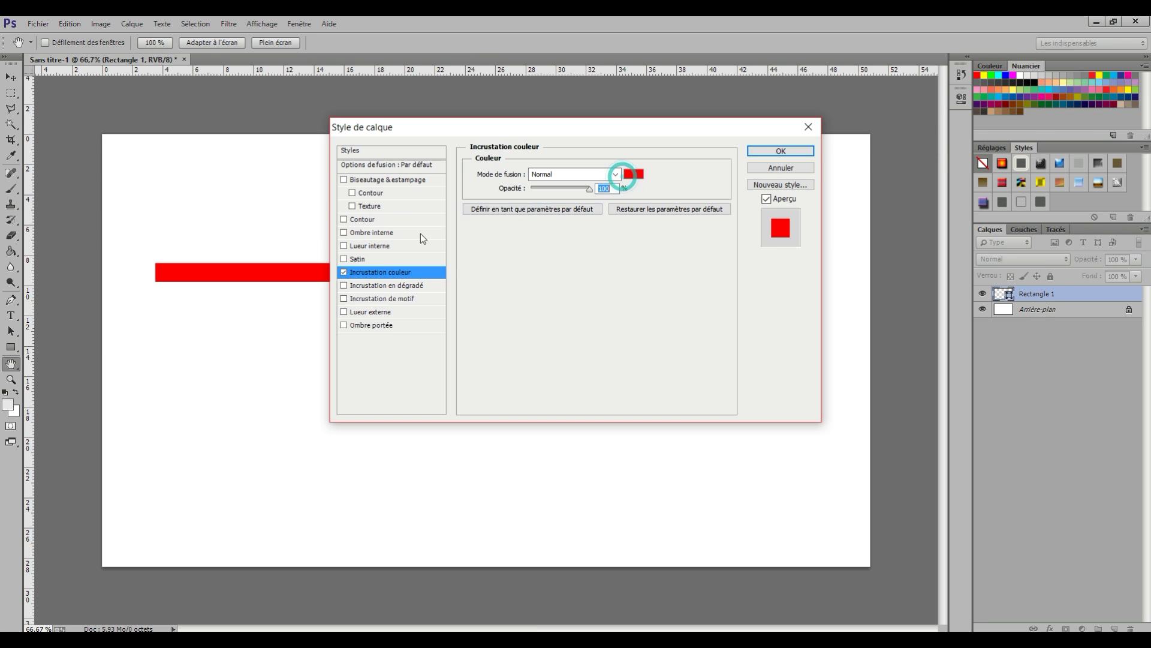
left_click(634, 174)
type("ff9000")
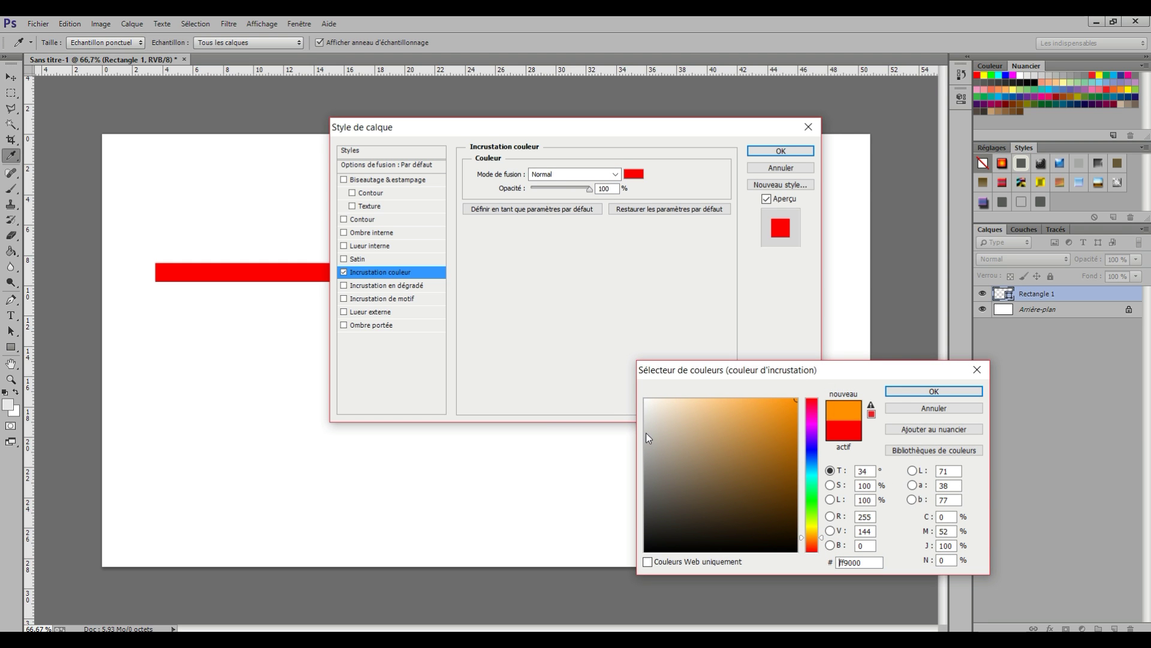
key("Tab")
key("Return")
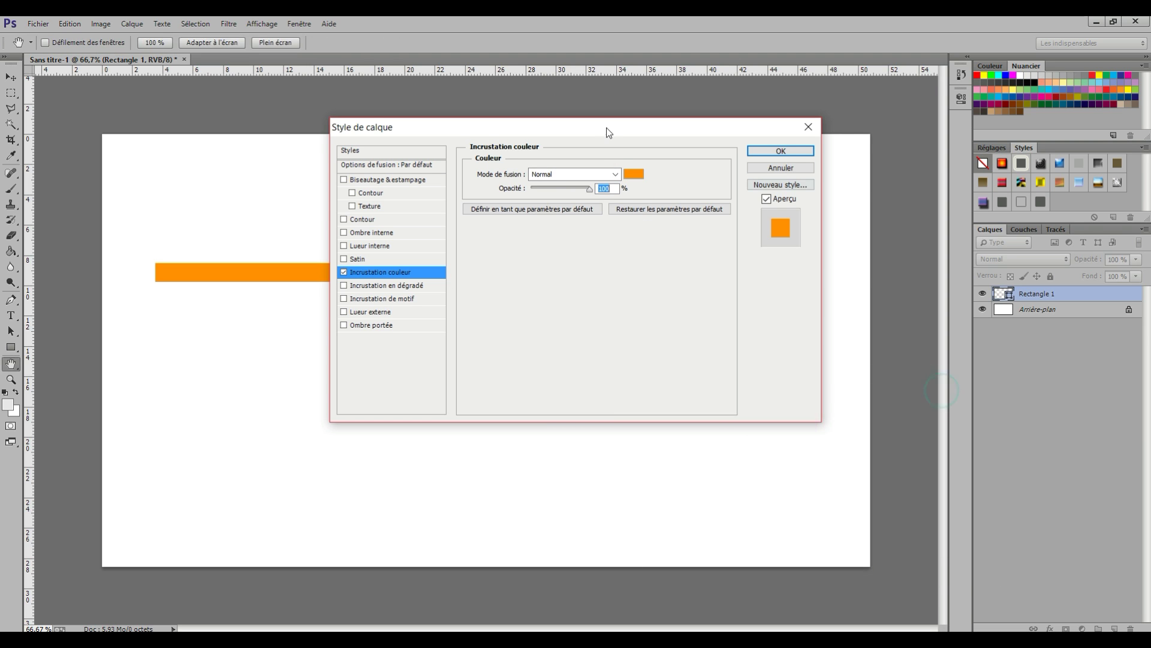
left_click(779, 151)
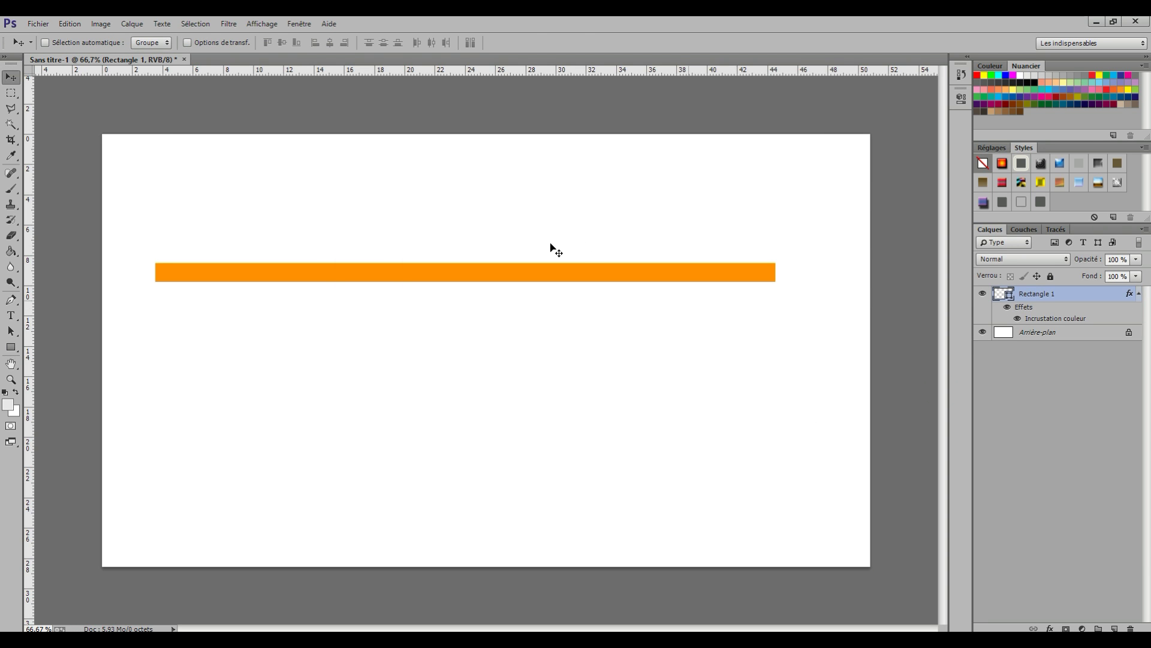
Rotate the orange bar to about -66.6° and move it to about X 179 px, Y 528.5 px, crossing the canvas's upper-left corner.
key("ctrl+t")
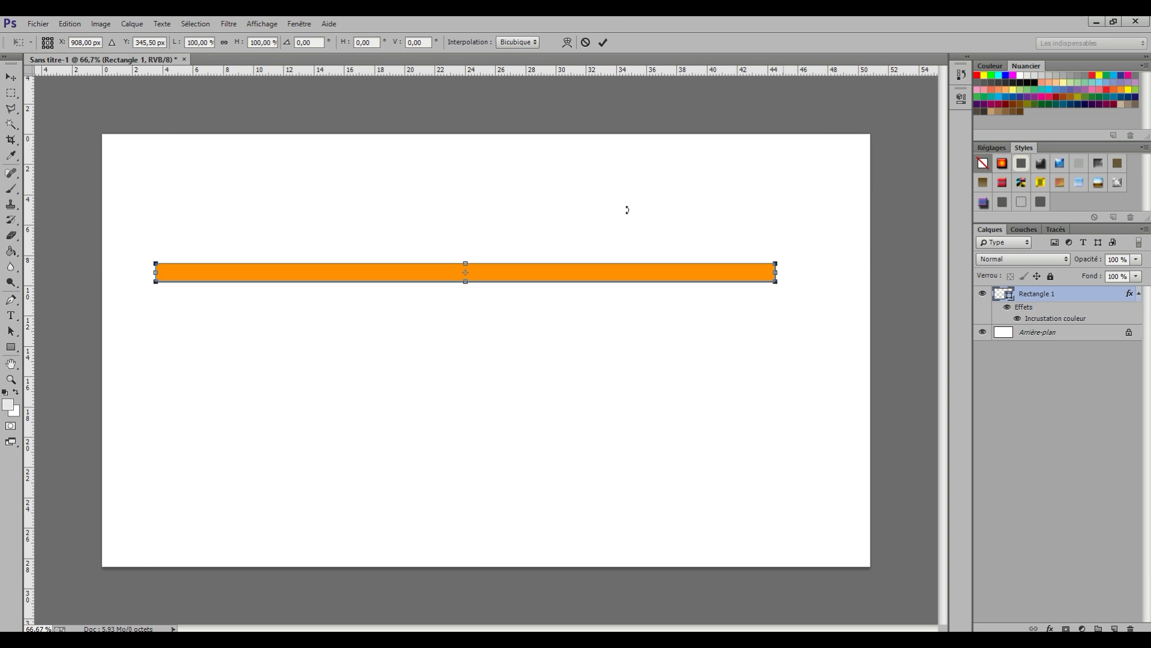
left_click_drag(630, 229, 552, 28)
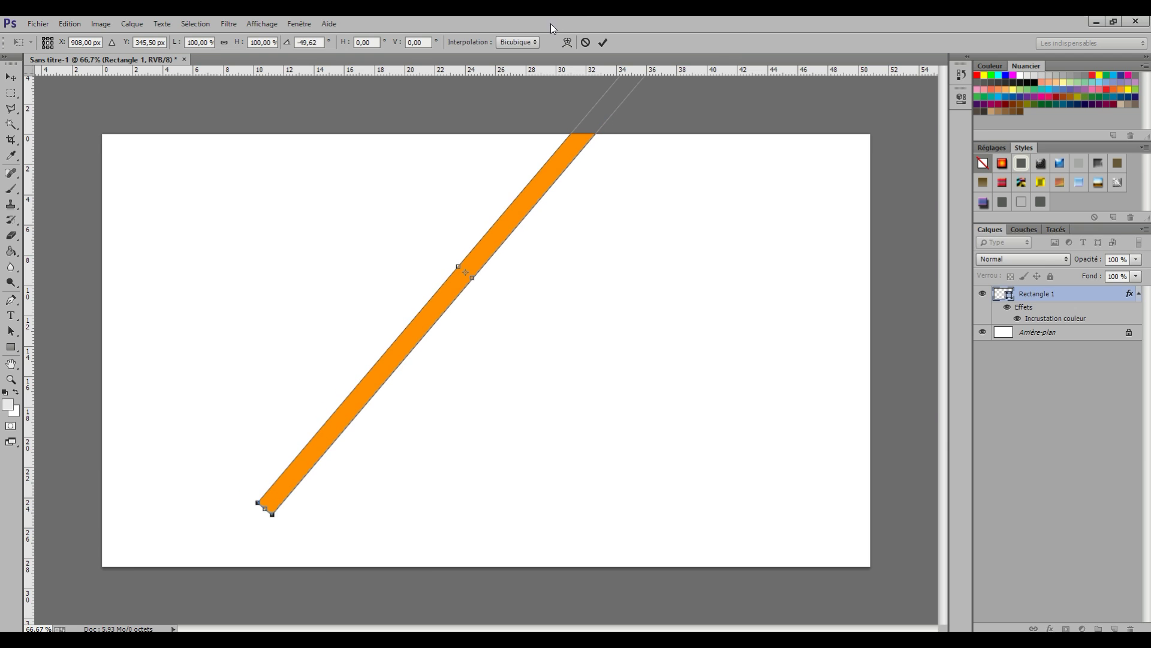
left_click_drag(387, 210, 169, 287)
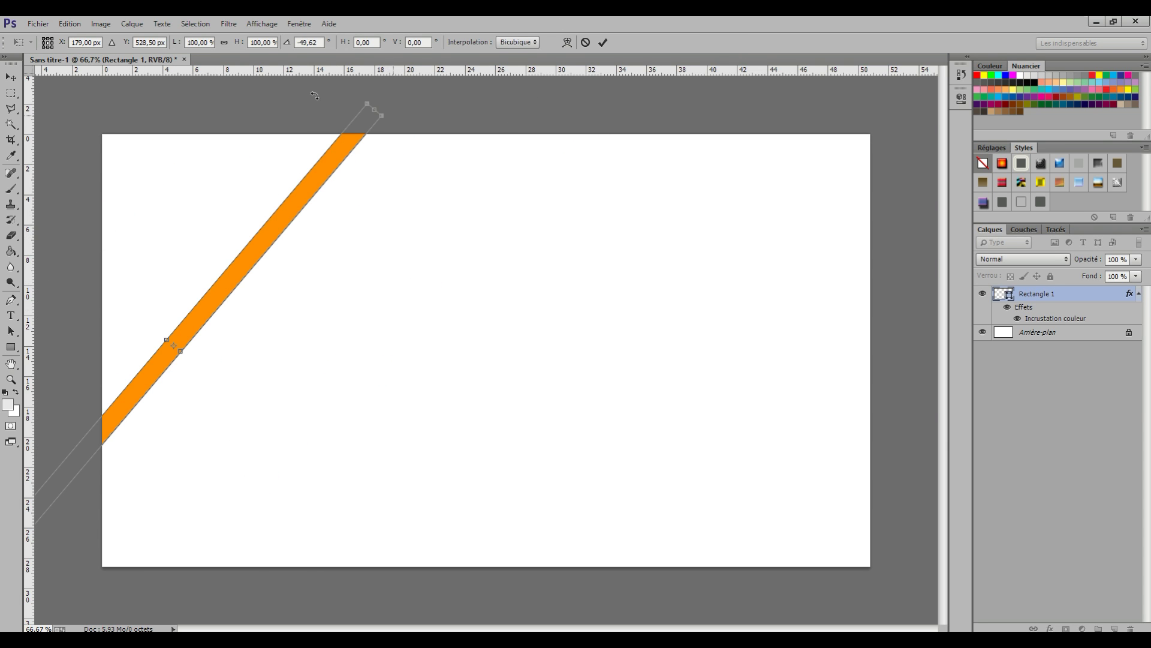
left_click_drag(314, 95, 311, 36)
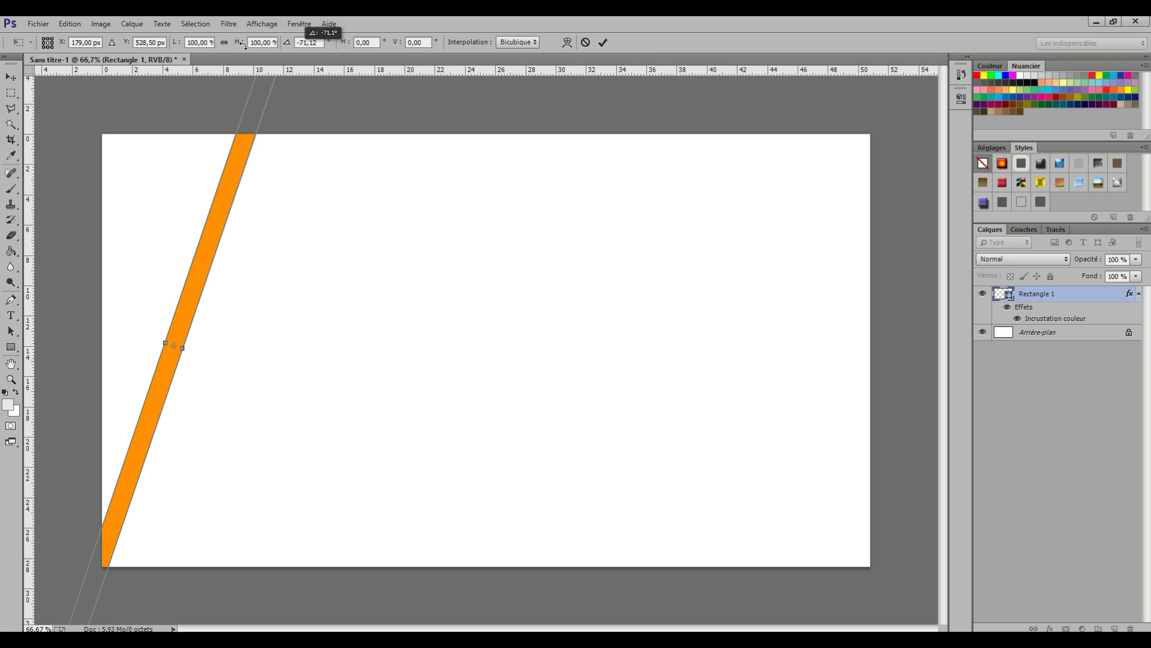
left_click_drag(243, 46, 255, 51)
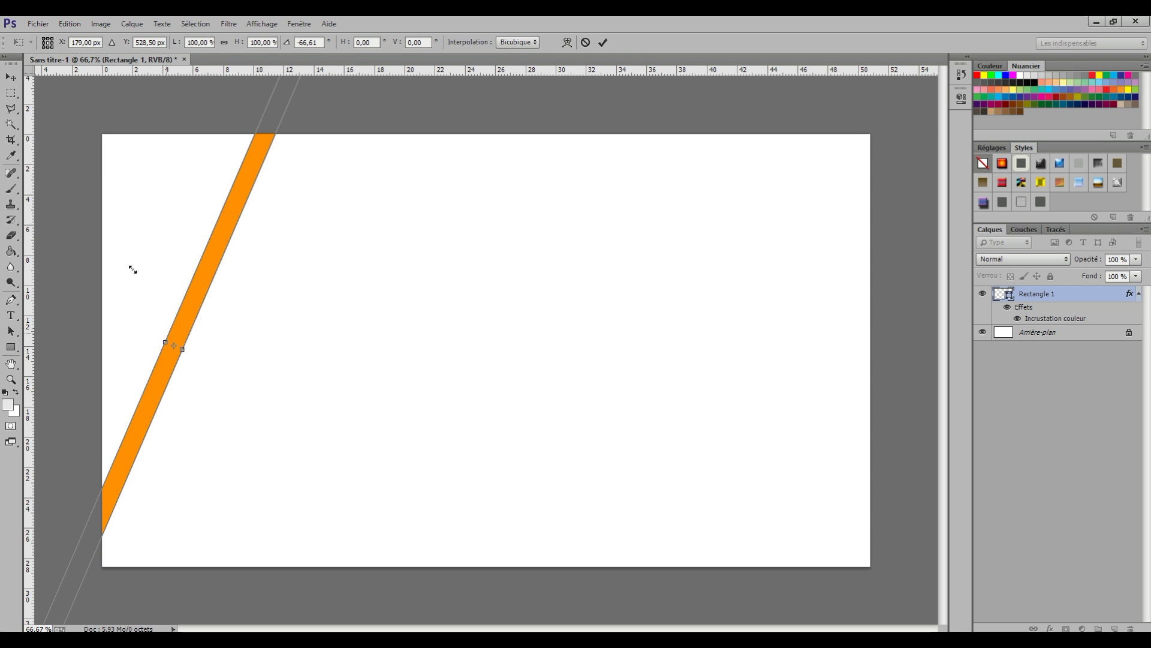
left_click(603, 42)
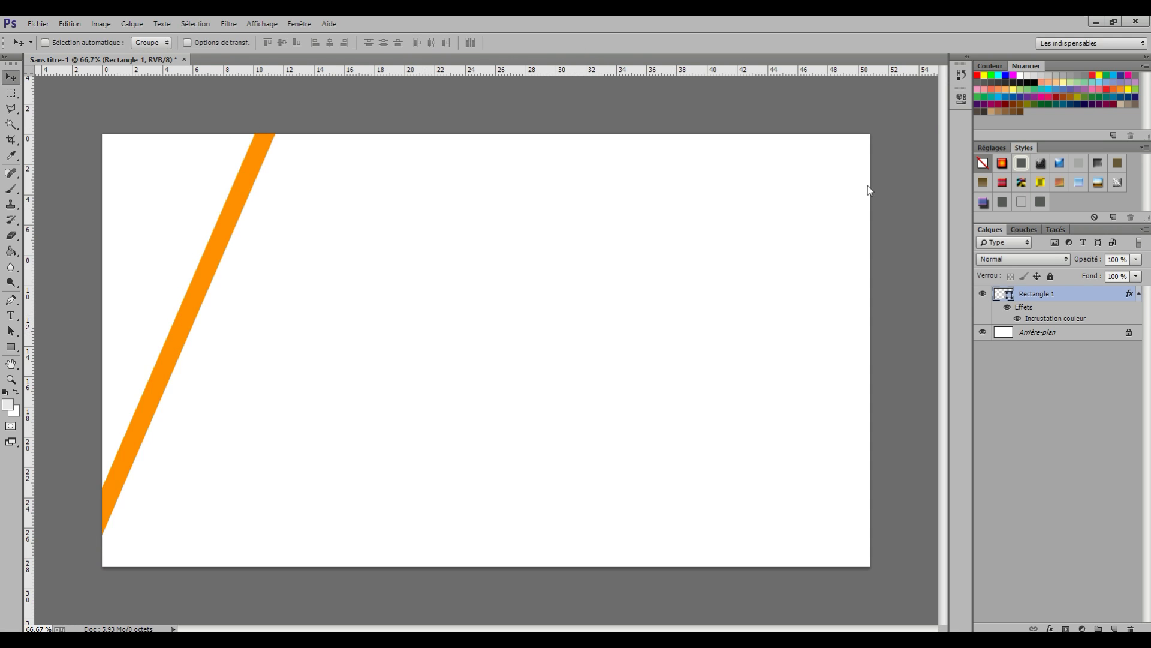
Duplicate the Rectangle 1 layer, keeping the name Rectangle 1 copie.
right_click(1056, 300)
left_click(932, 198)
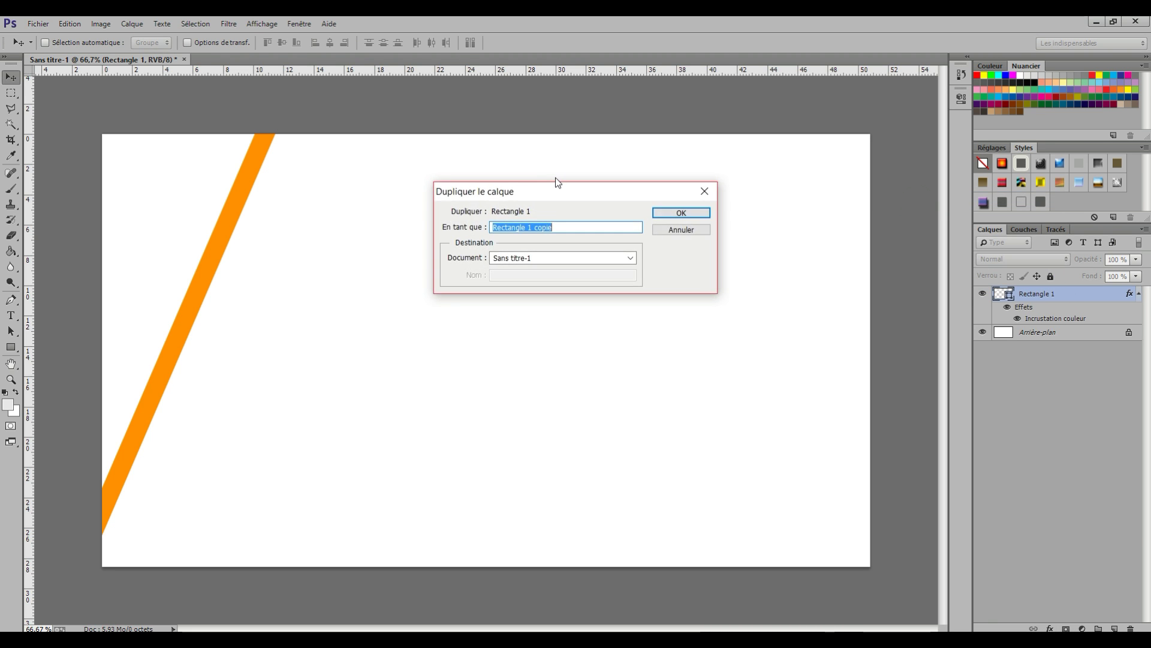
key("Return")
left_click(13, 69)
Widen the copied stripe to about 175.6 %, rotate it about -14.5°, and place it parallel to the left of the thin stripe.
key("ctrl+t")
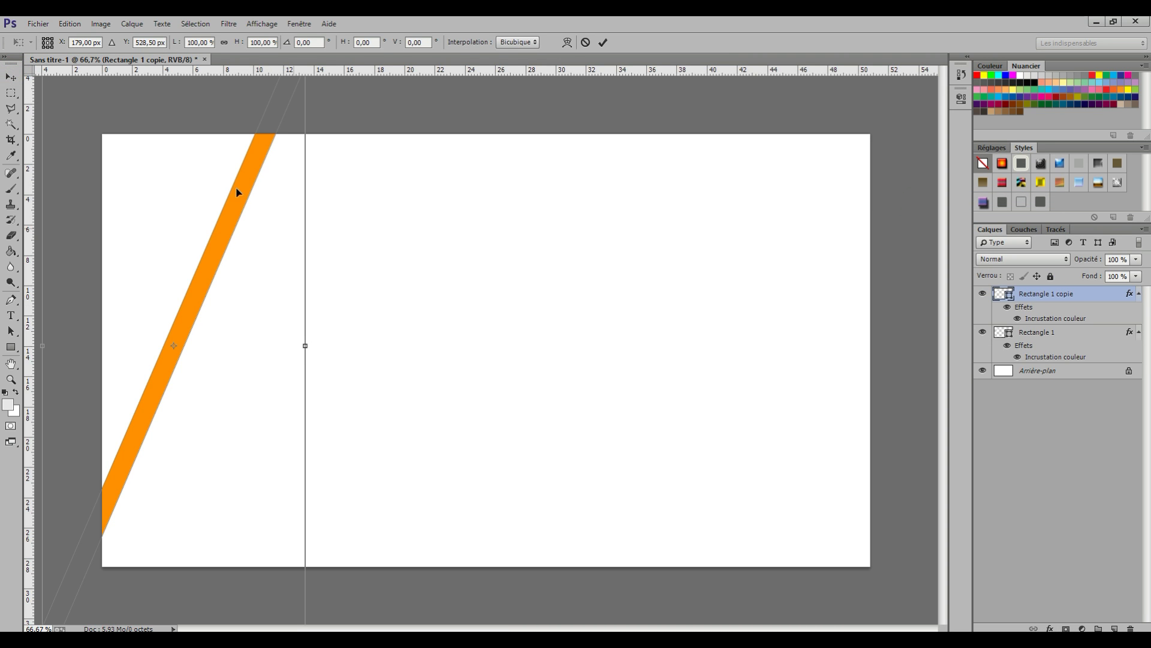
left_click_drag(305, 345, 333, 346)
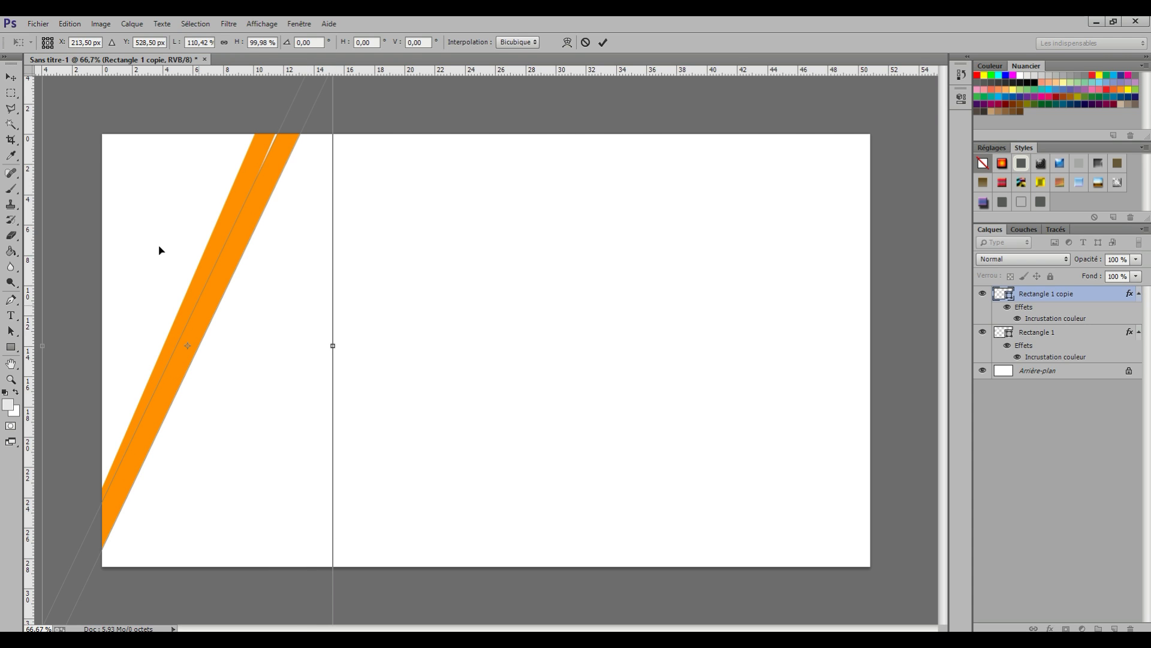
left_click_drag(198, 304, 175, 291)
left_click_drag(294, 334, 466, 334)
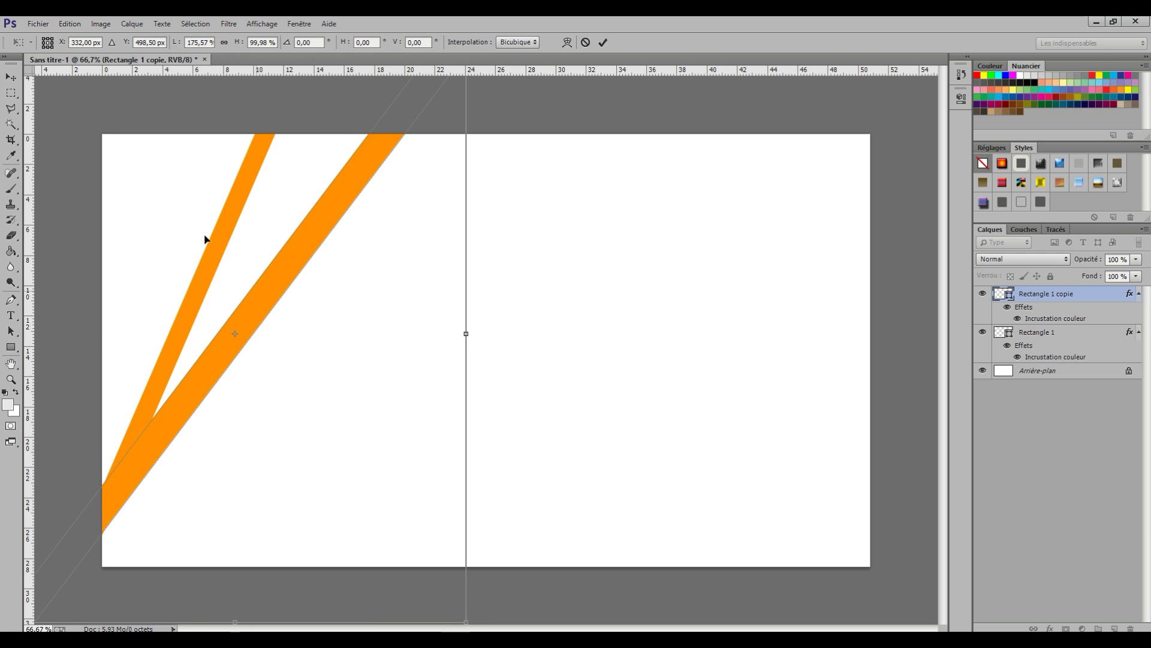
left_click_drag(249, 285, 169, 254)
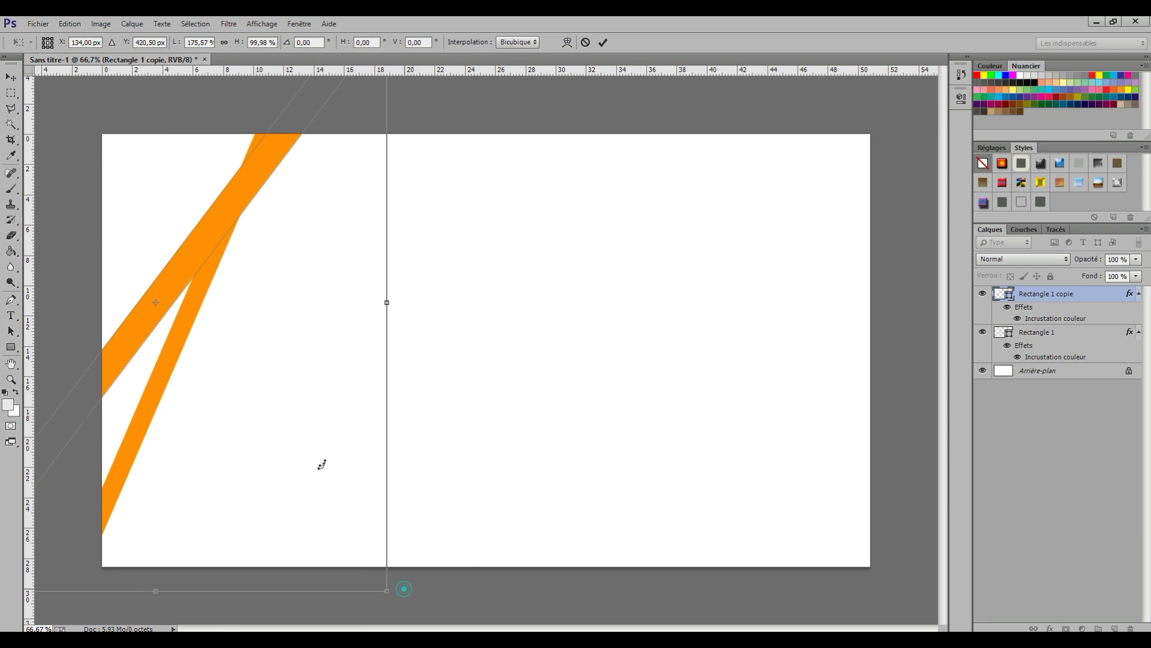
left_click_drag(322, 465, 321, 386)
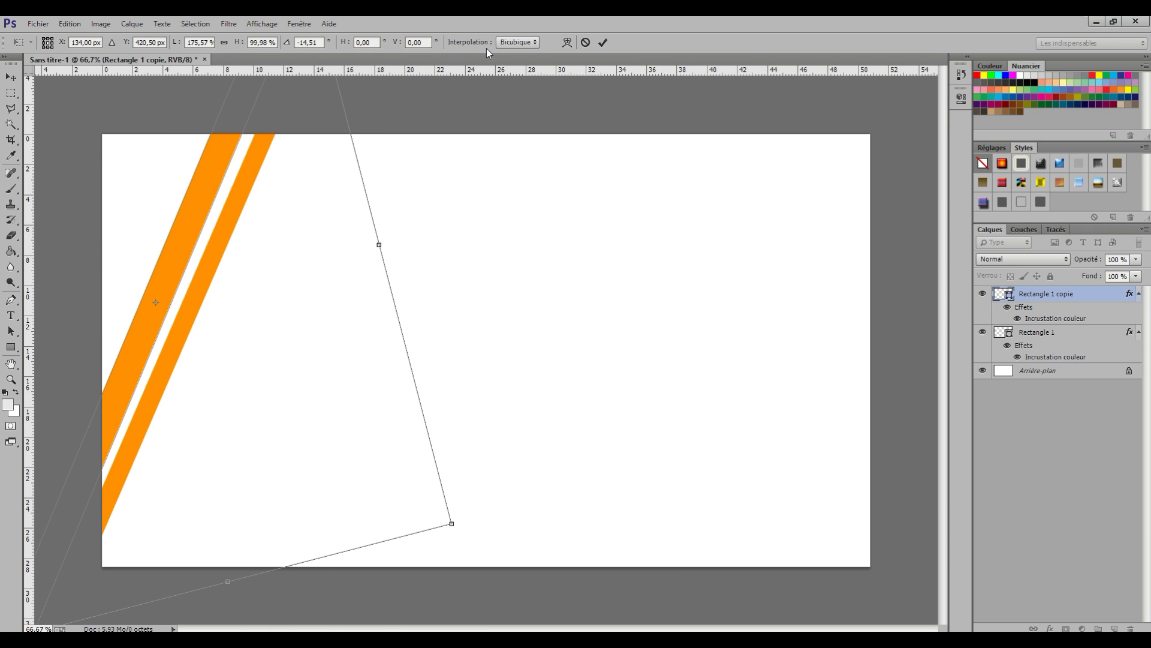
left_click(602, 42)
Check the overlay colour in the wide stripe's layer style.
right_click(1021, 293)
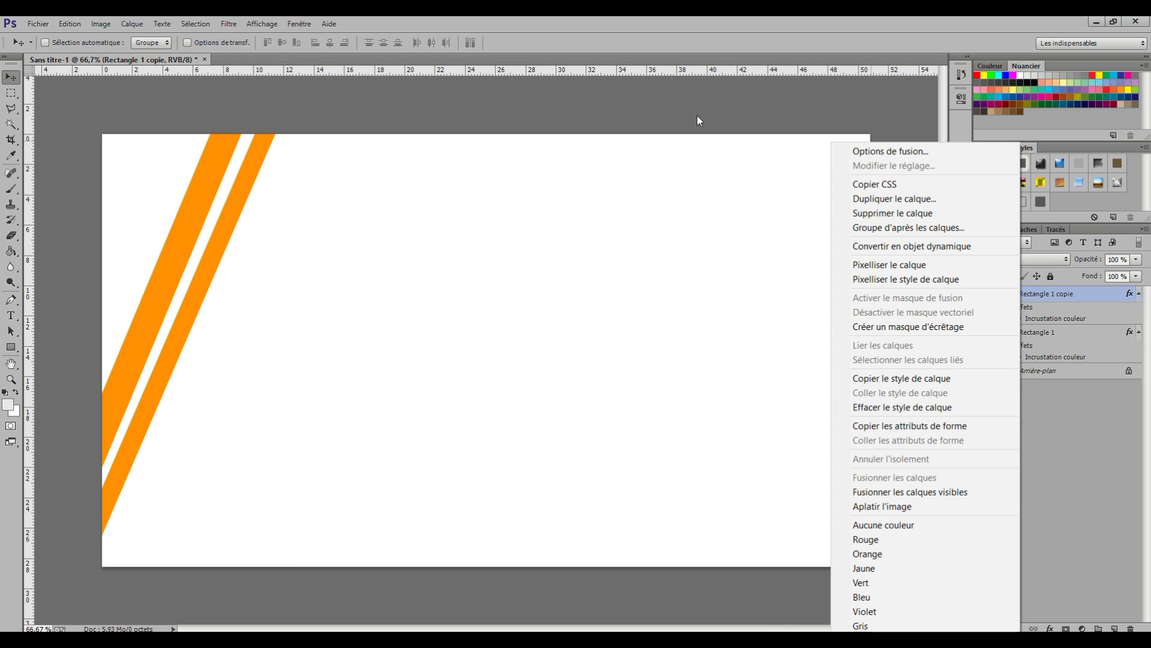
left_click(869, 148)
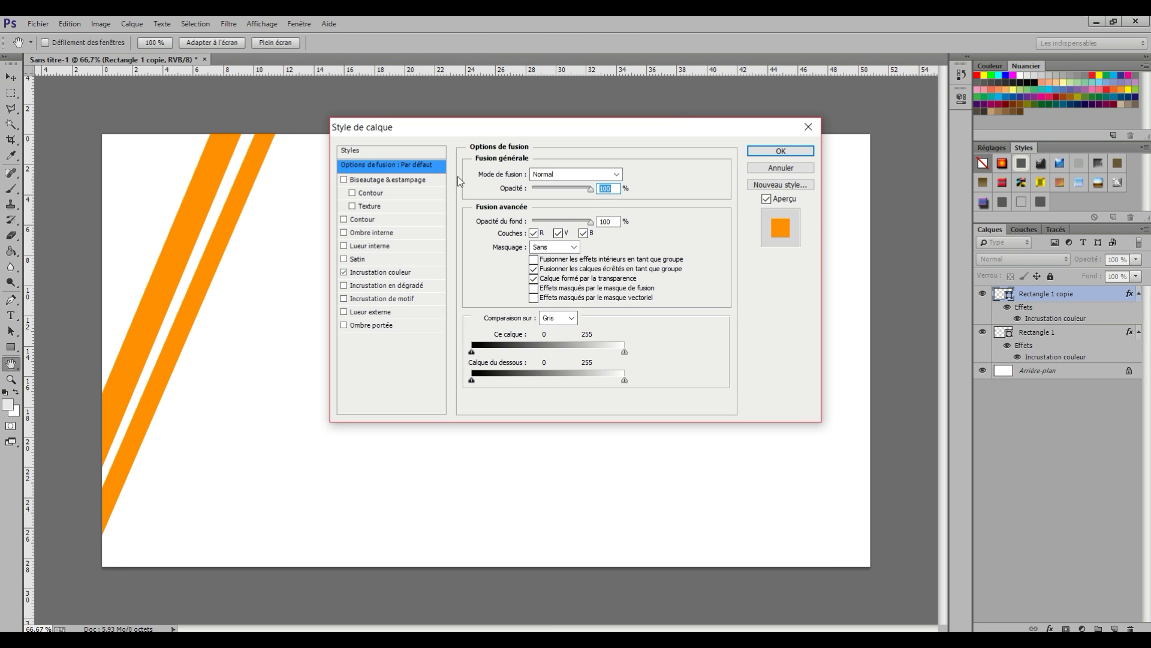
left_click(381, 271)
left_click(634, 174)
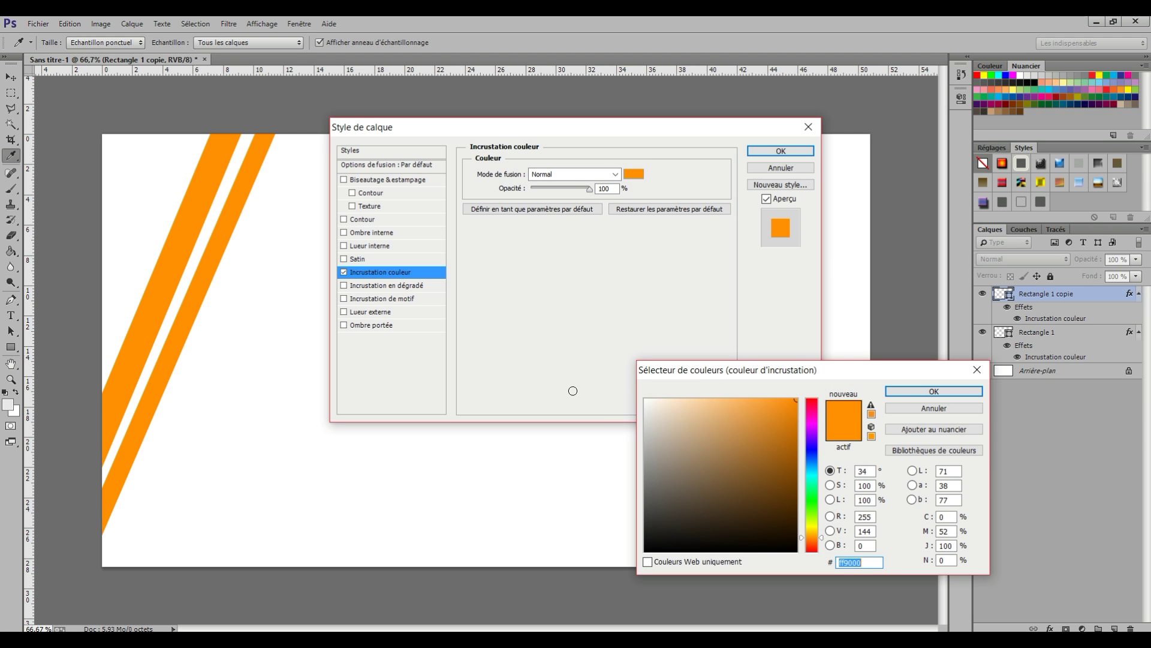
key("Return")
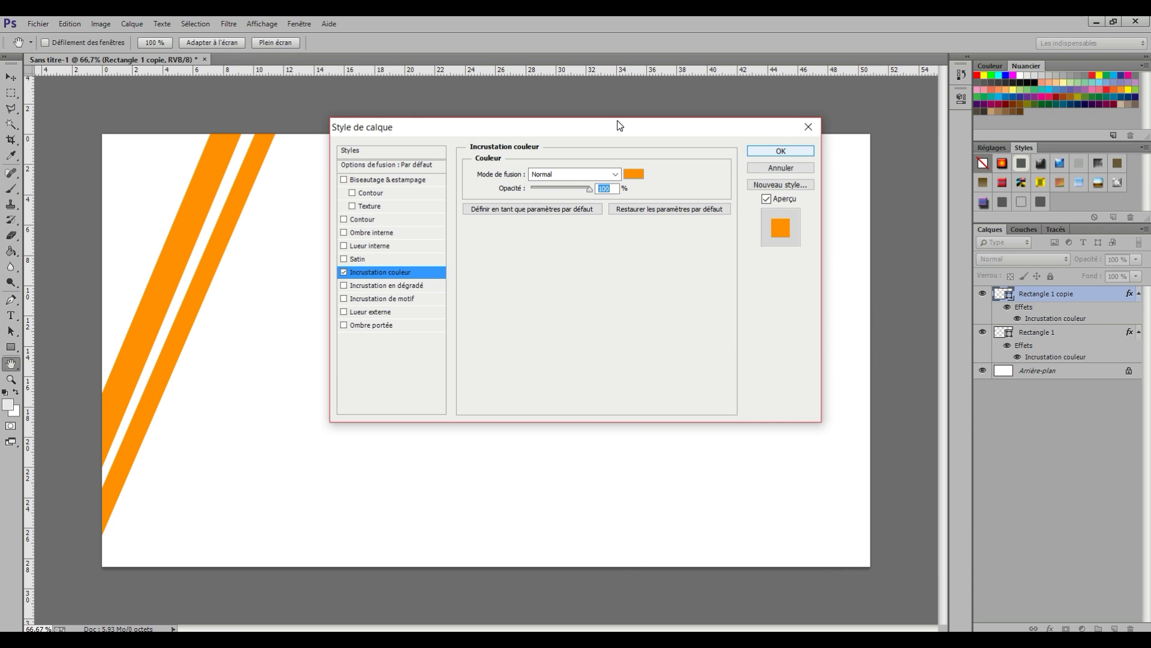
left_click(781, 151)
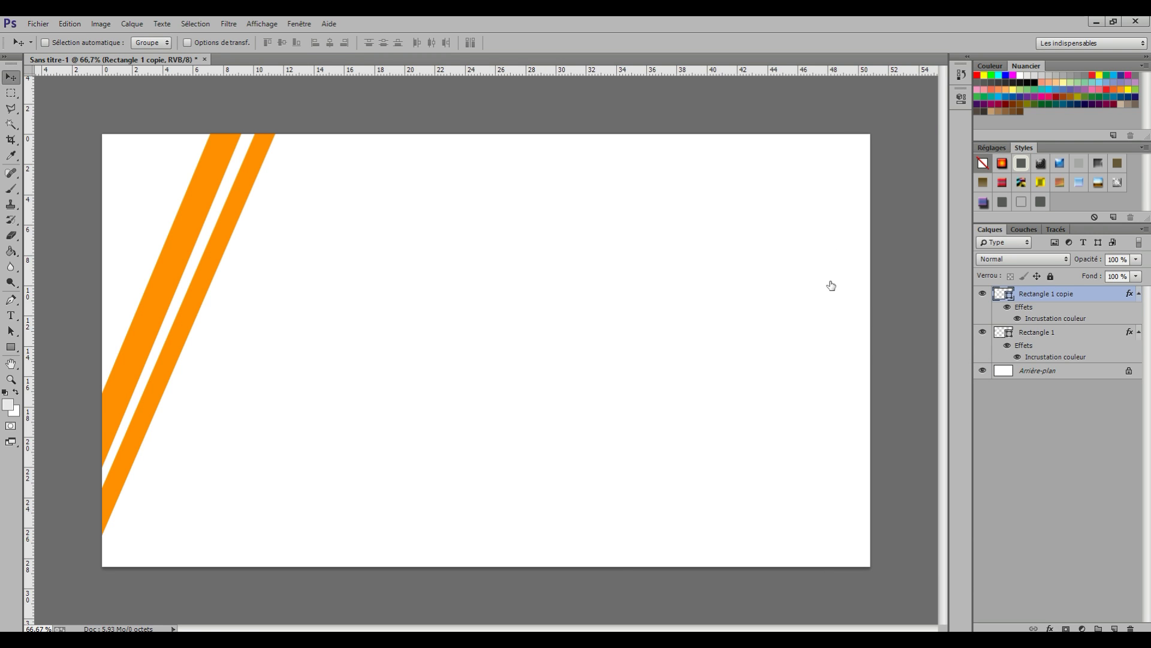
Duplicate the Rectangle 1 layer and place the thin copy parallel to the left of the wide stripe, leaving a narrow gap.
left_click(1040, 334)
right_click(1043, 333)
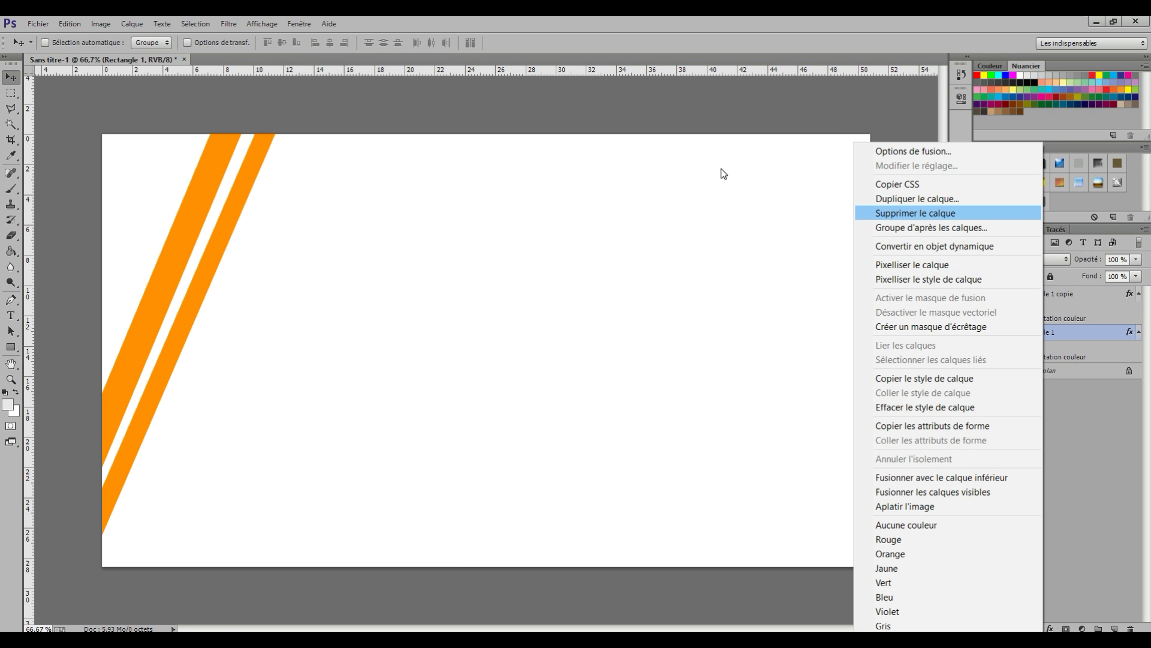
key("Up")
key("Return")
key("Return")
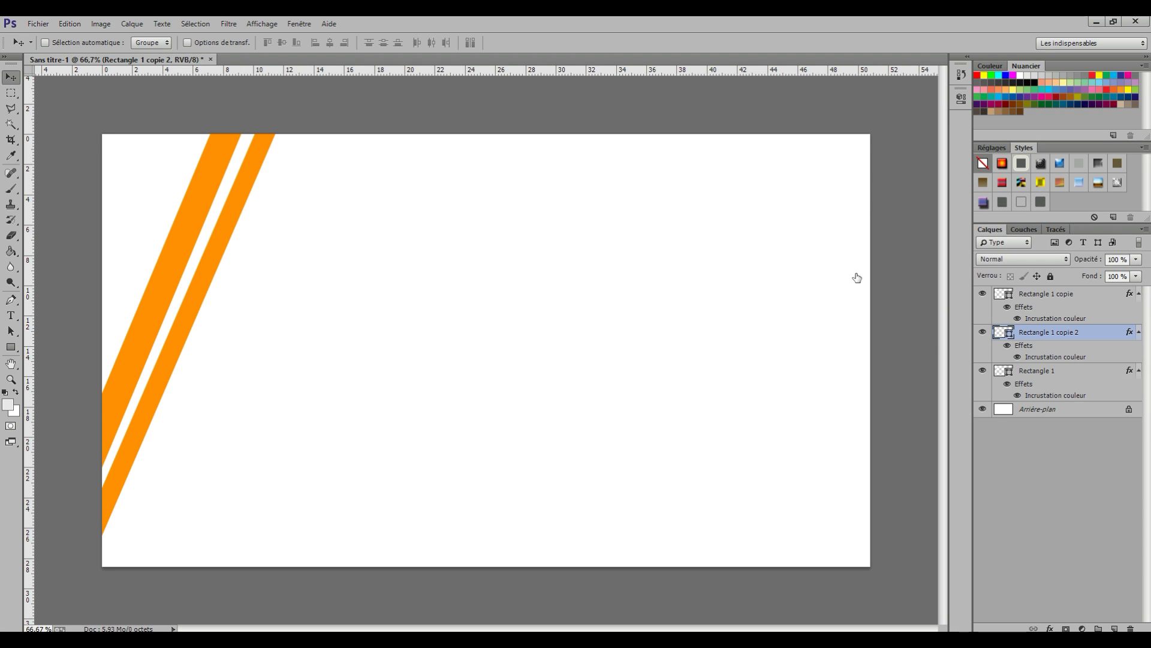
key("alt+bracketright")
left_click(1090, 330)
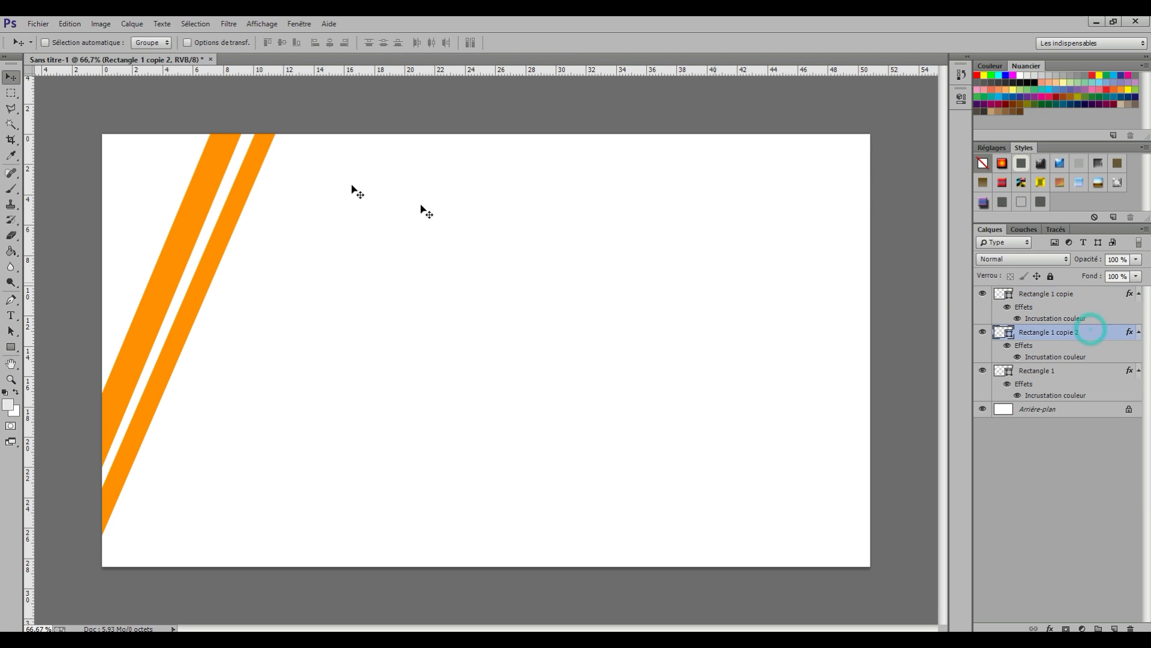
left_click_drag(187, 175, 137, 162)
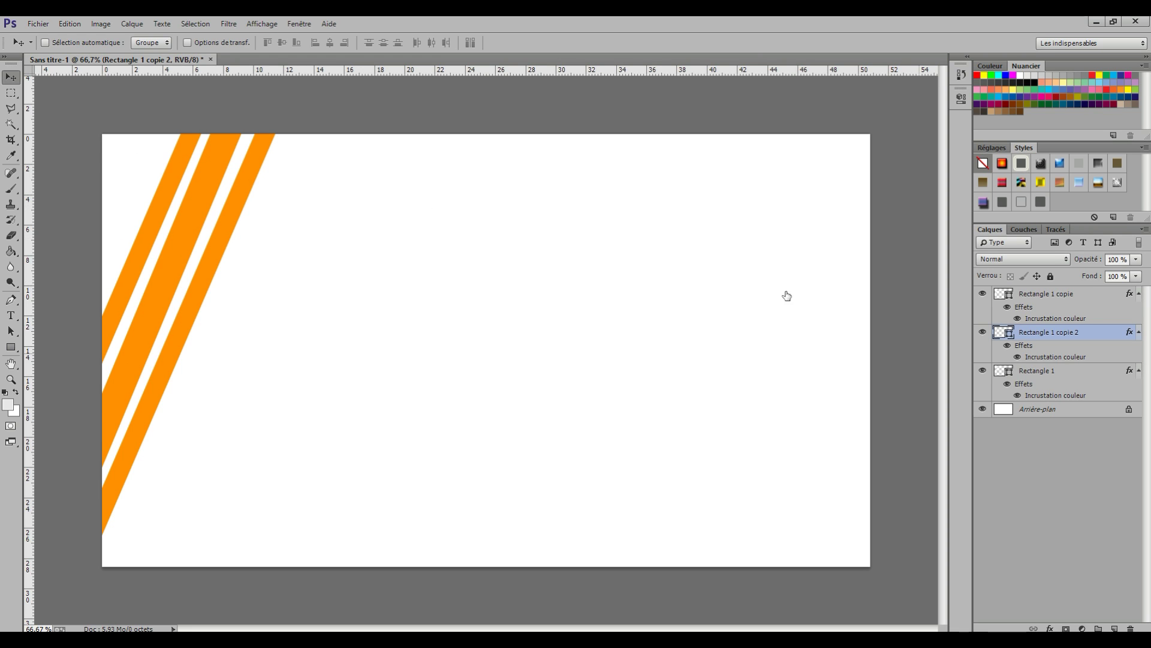
Duplicate the Rectangle 1 copie 2 layer and place the new stripe to its left with a narrow white gap.
right_click(1044, 331)
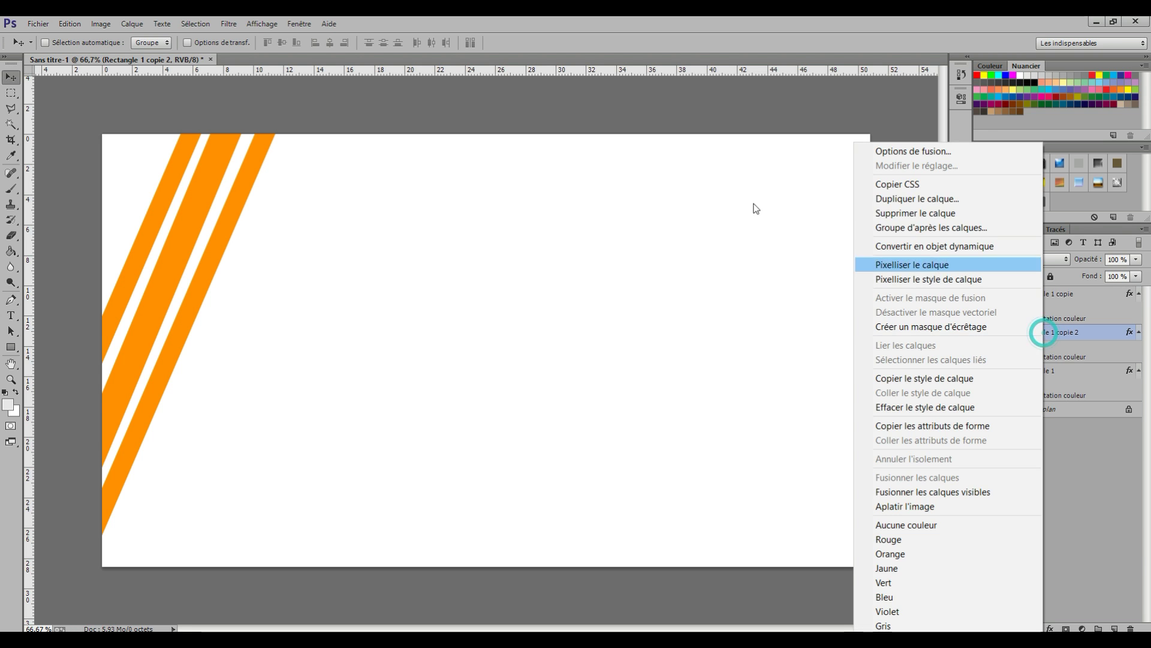
left_click(923, 189)
right_click(1070, 328)
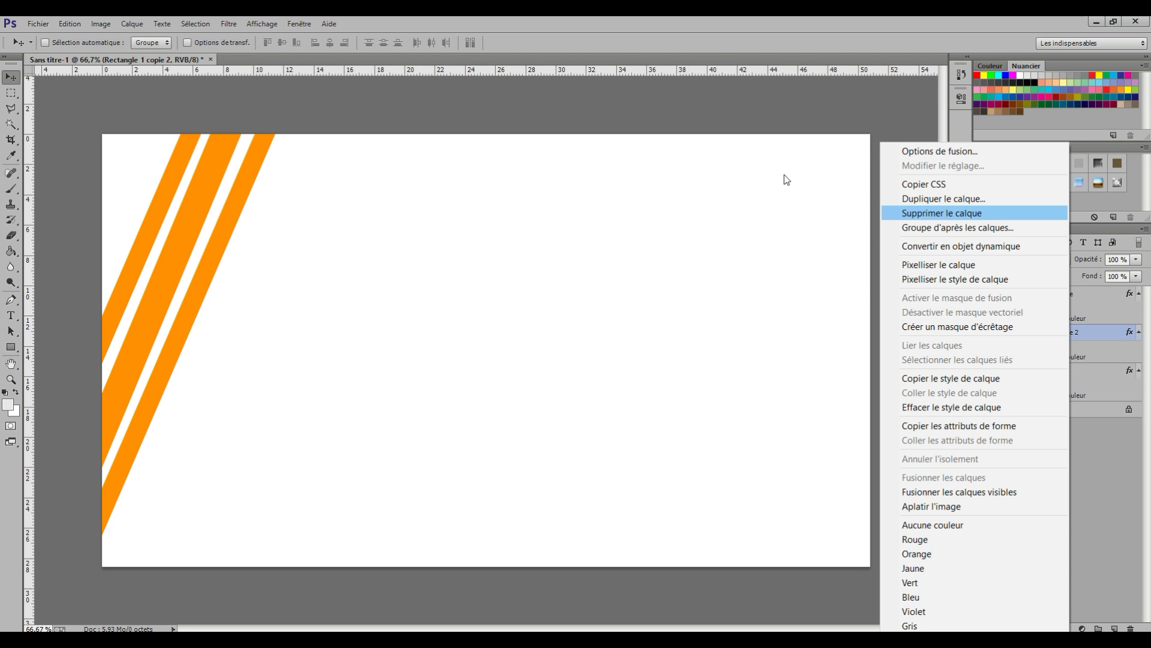
left_click(944, 199)
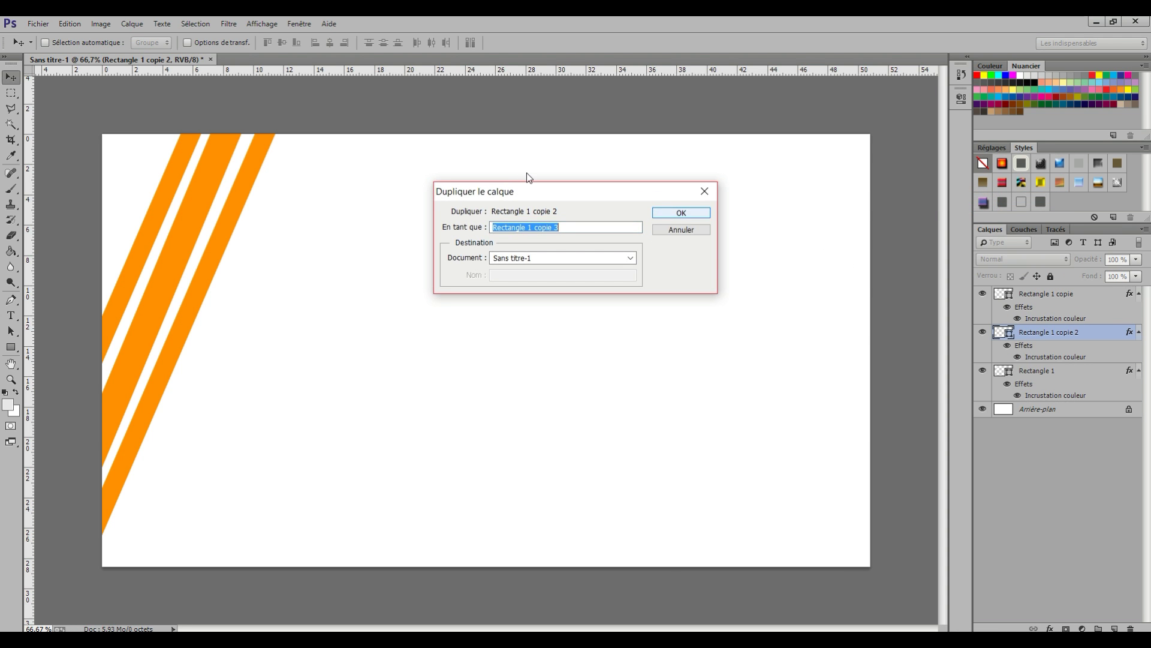
key("Return")
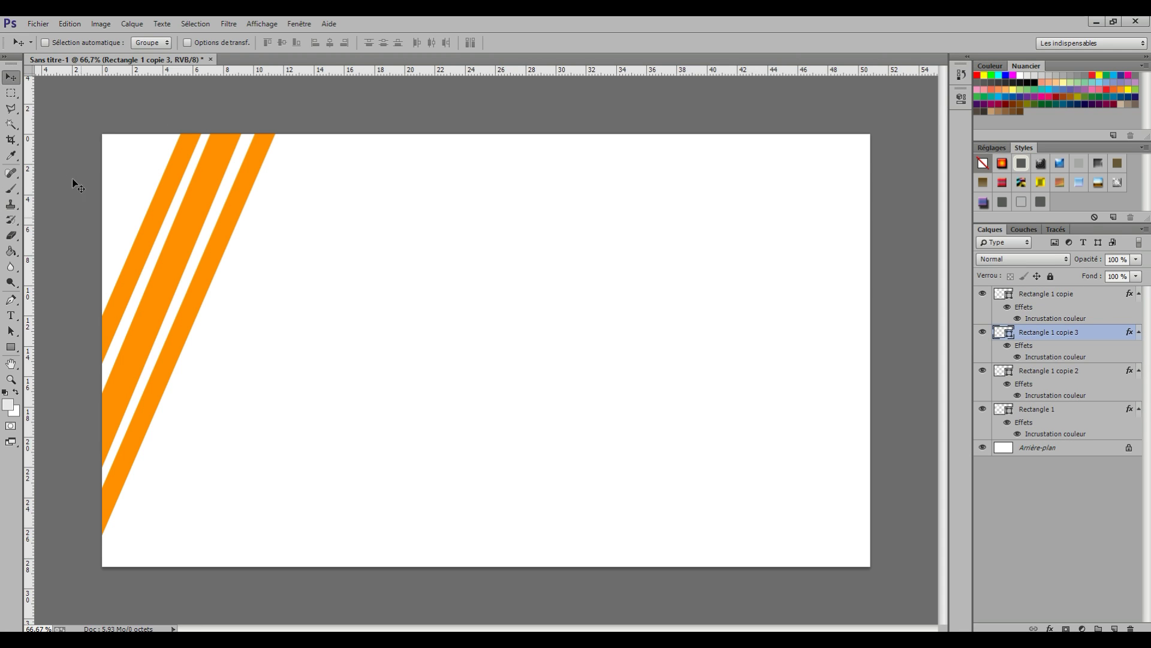
left_click_drag(110, 195, 89, 182)
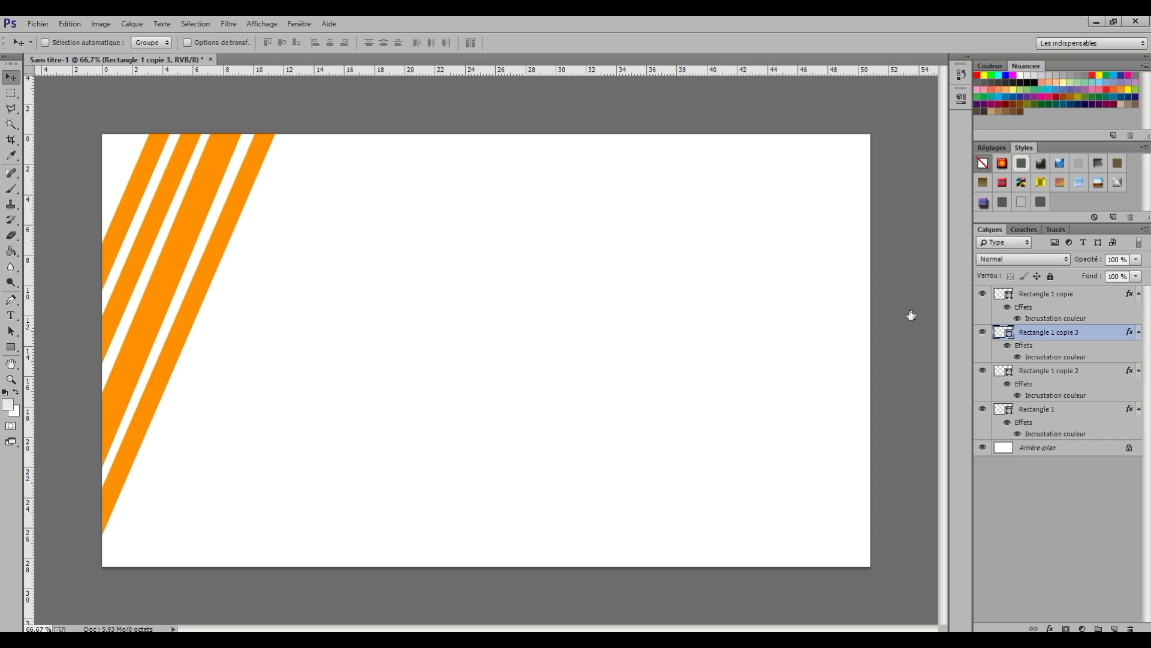
Duplicate the Rectangle 1 copie 3 layer and place the new stripe at the canvas's upper-left corner, parallel to the others.
right_click(1046, 333)
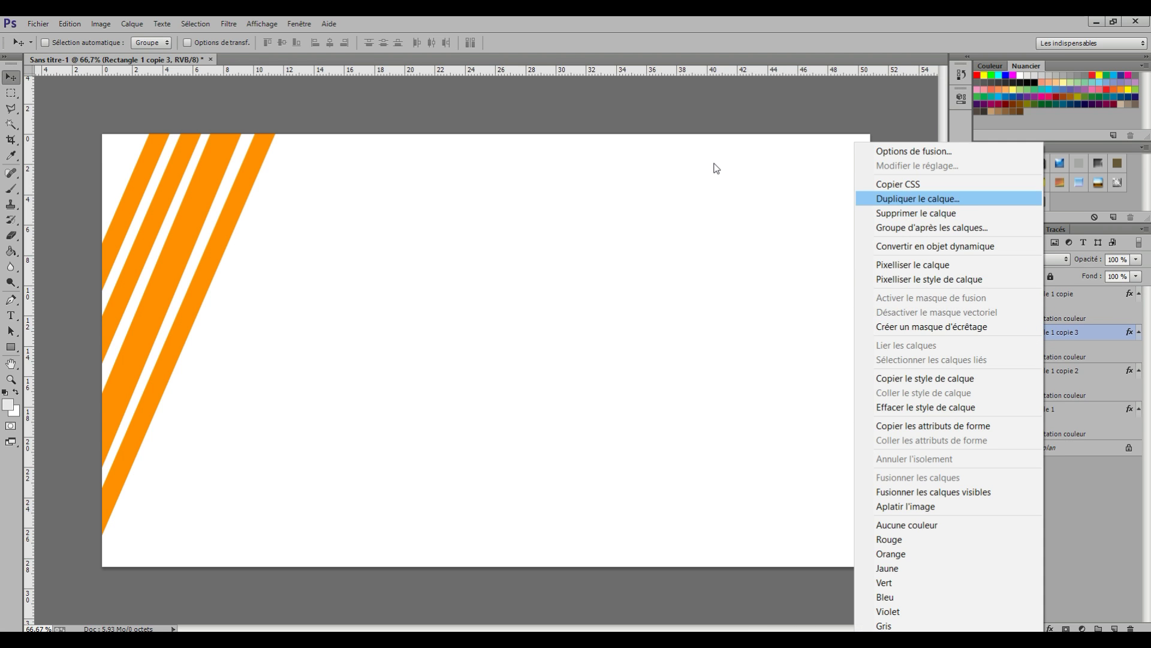
left_click(896, 198)
key("Return")
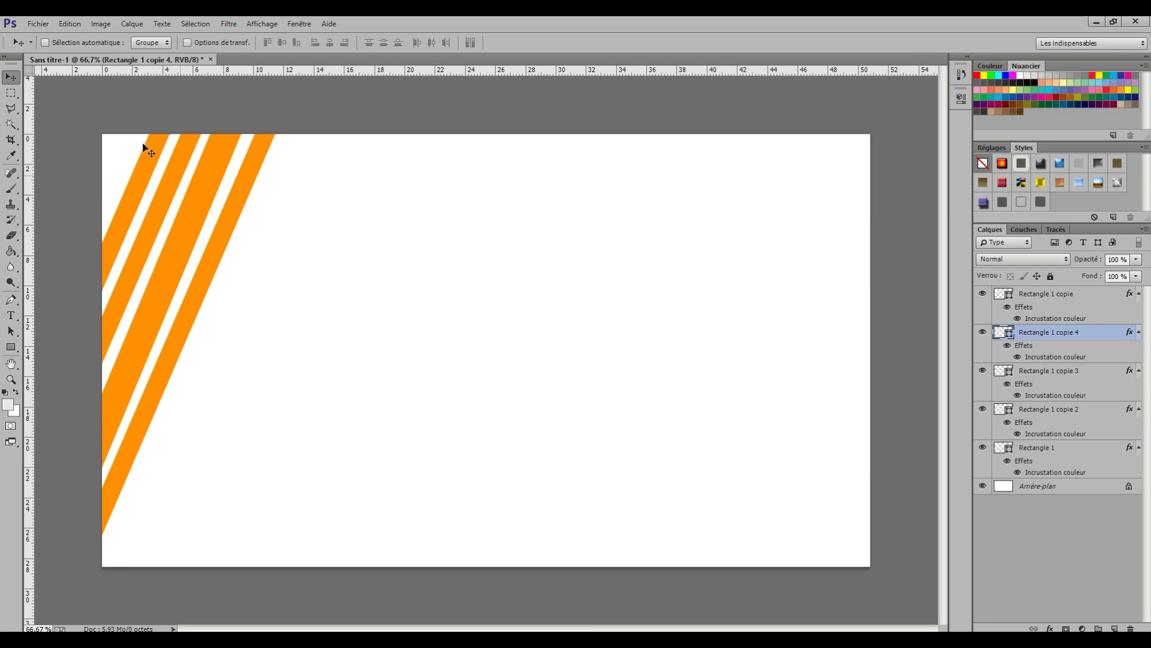
left_click_drag(109, 141, 87, 129)
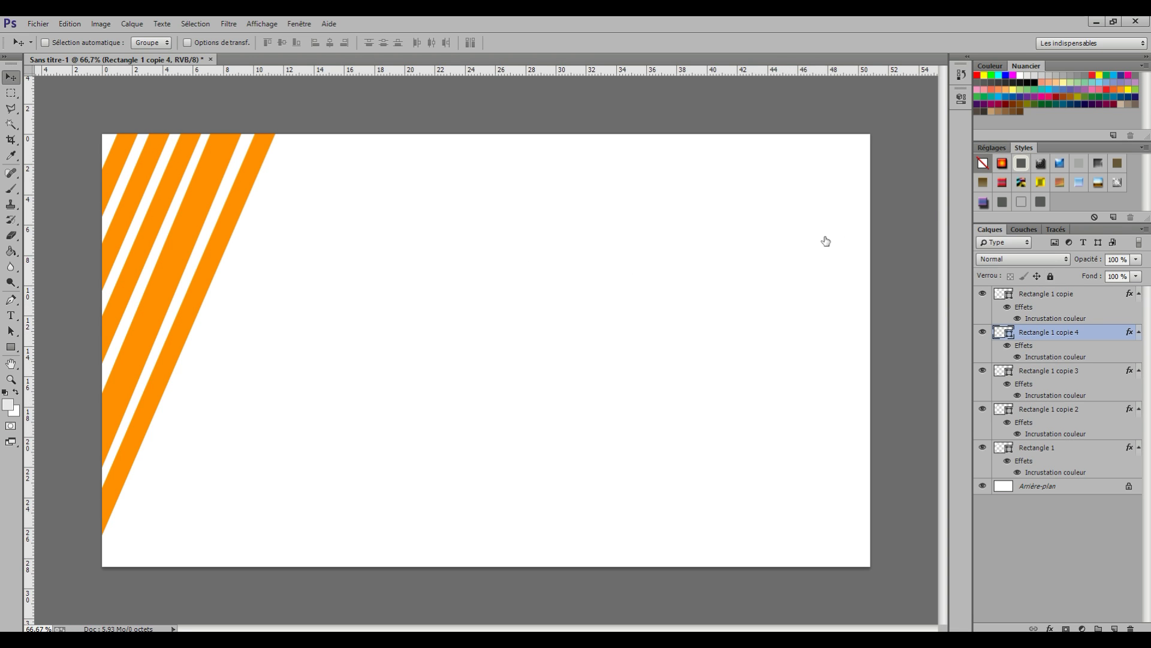
Merge the five stripe shape layers, from Rectangle 1 up to Rectangle 1 copie, into a single shape layer.
key("alt+bracketright")
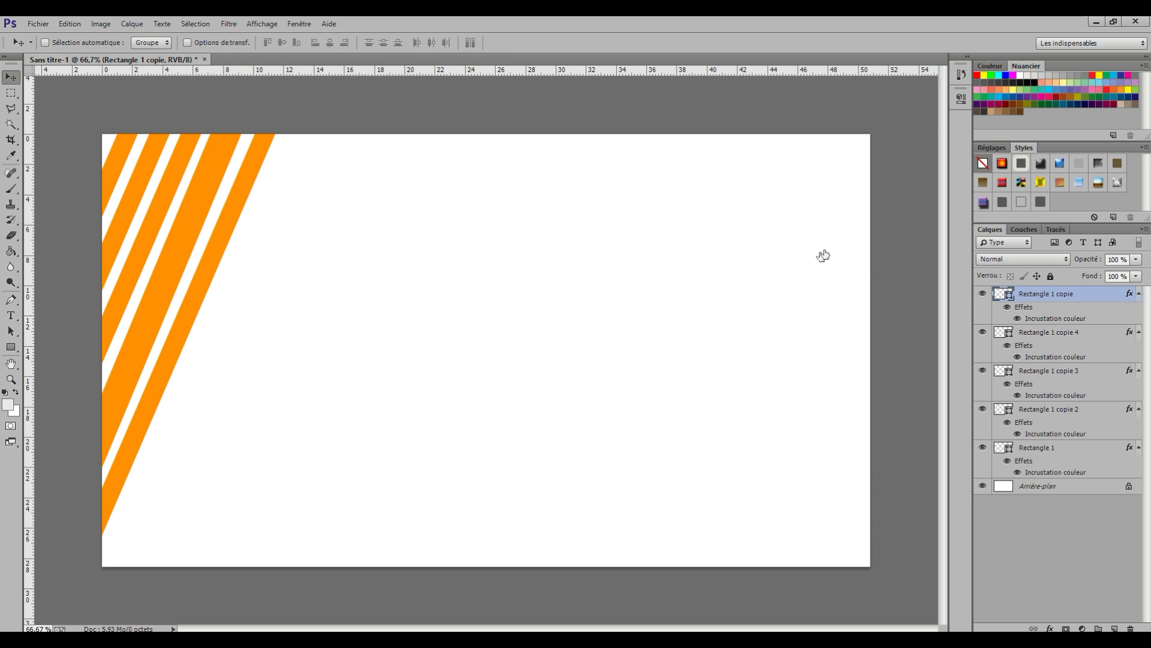
right_click(1036, 449)
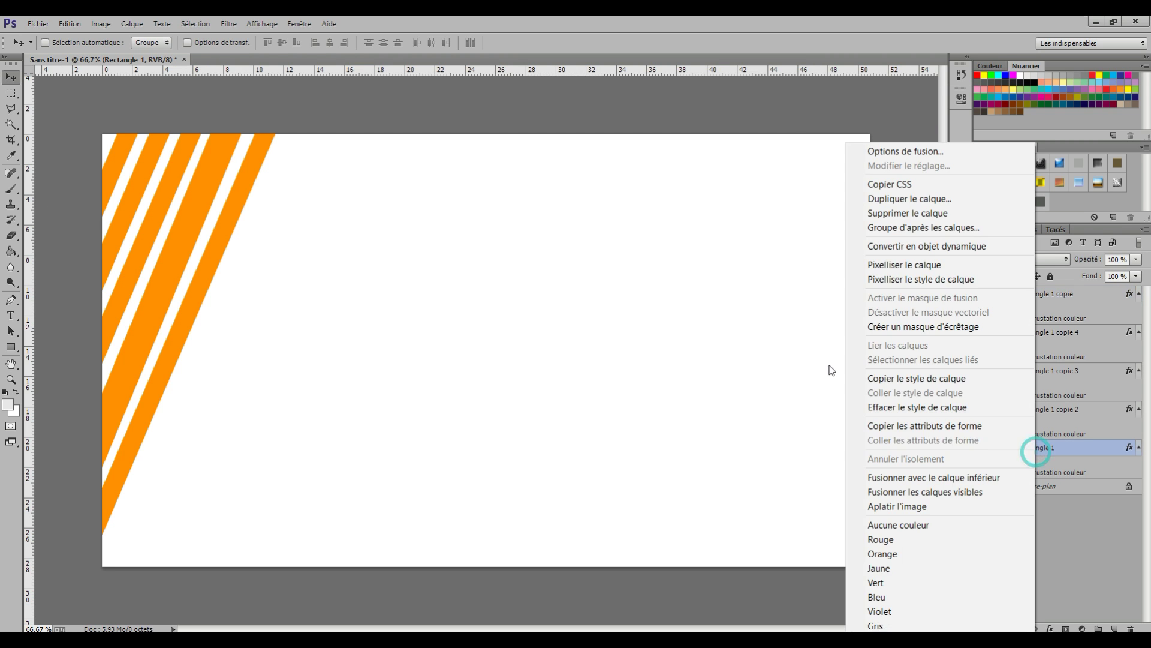
left_click(1105, 430)
key("alt+shift+bracketright")
key("alt+shift+bracketright")
key("alt+shift+bracketright")
key("alt+shift+bracketright")
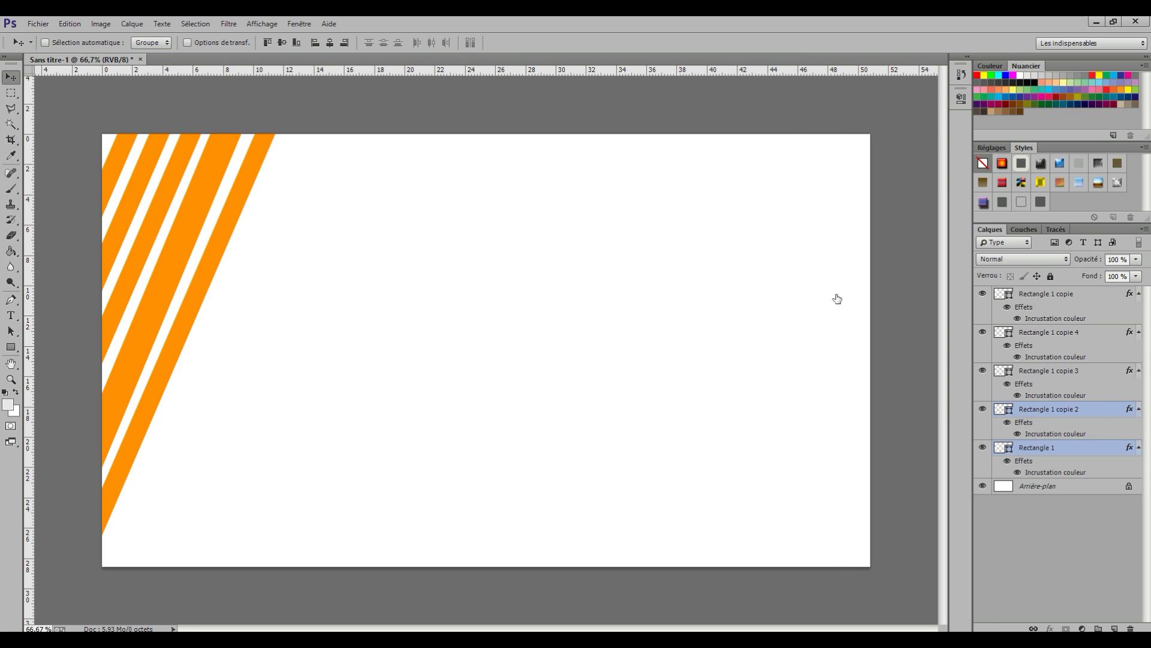
right_click(834, 238)
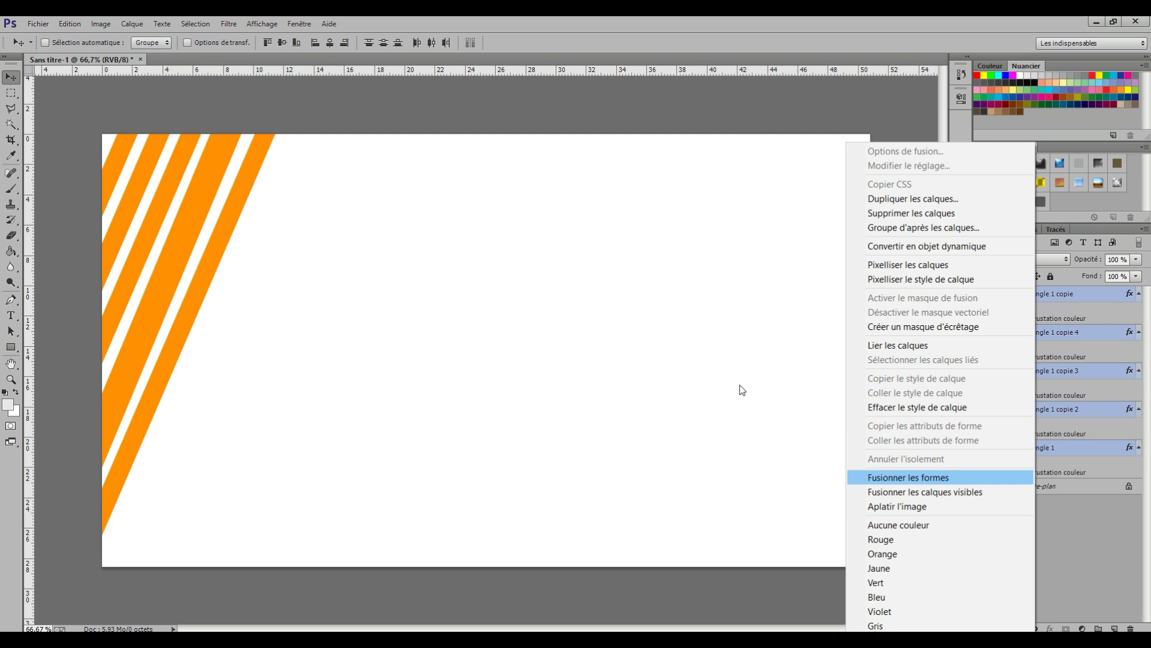
key("Return")
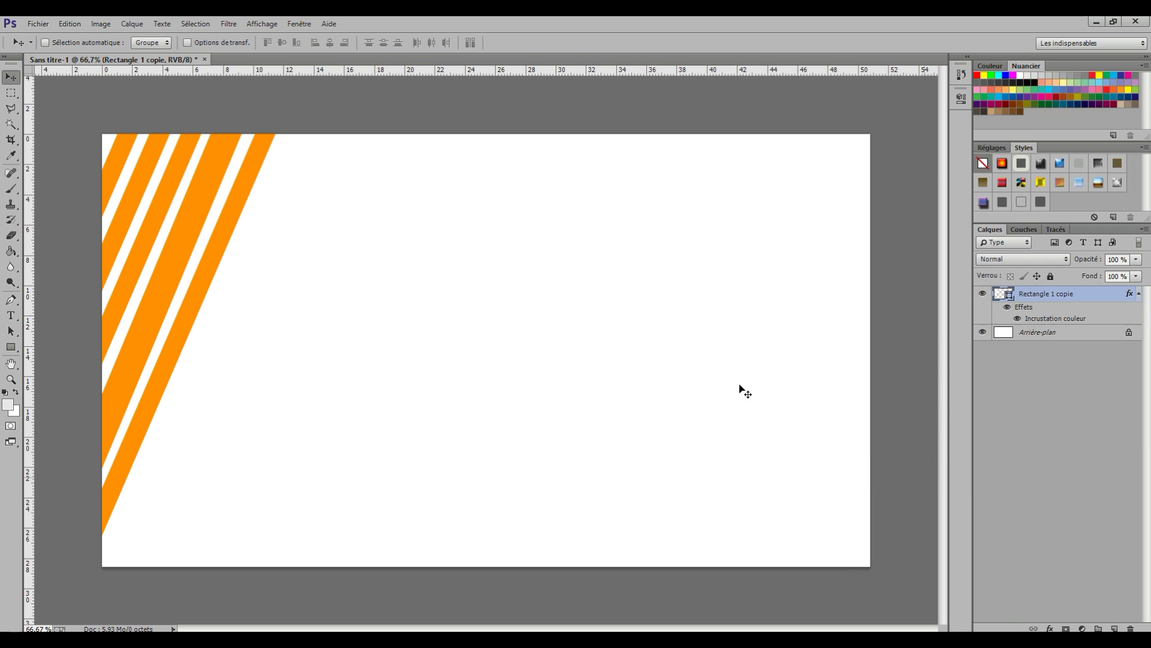
Duplicate the merged stripes layer within the same document as Rectangle 1 copie 2.
right_click(833, 237)
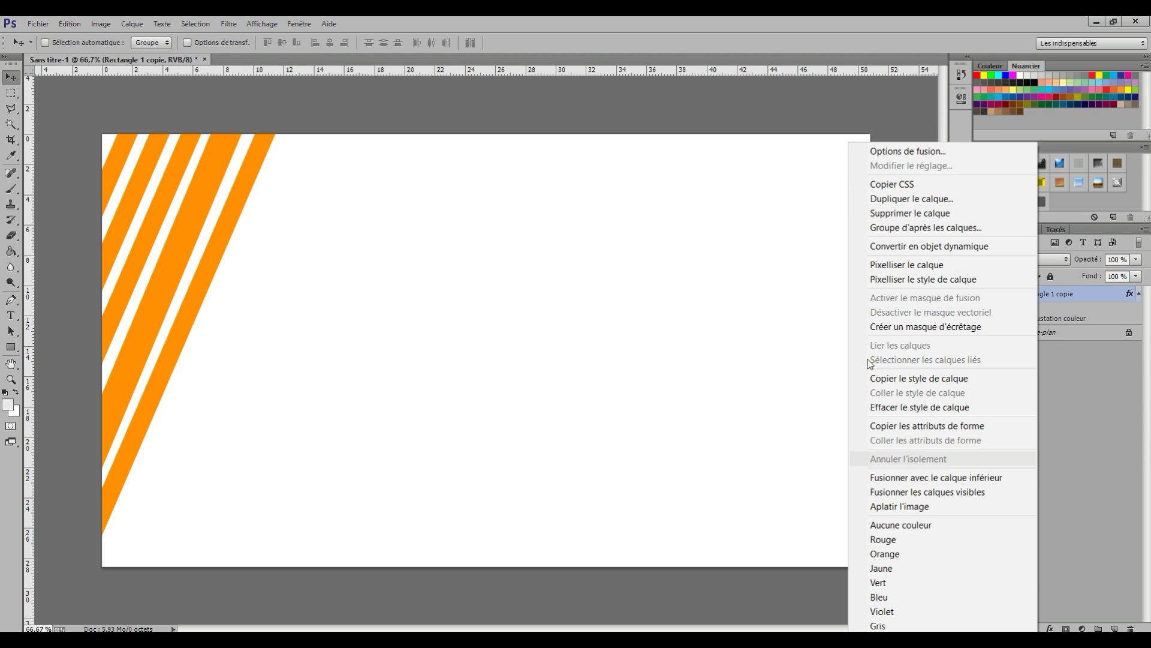
key("Escape")
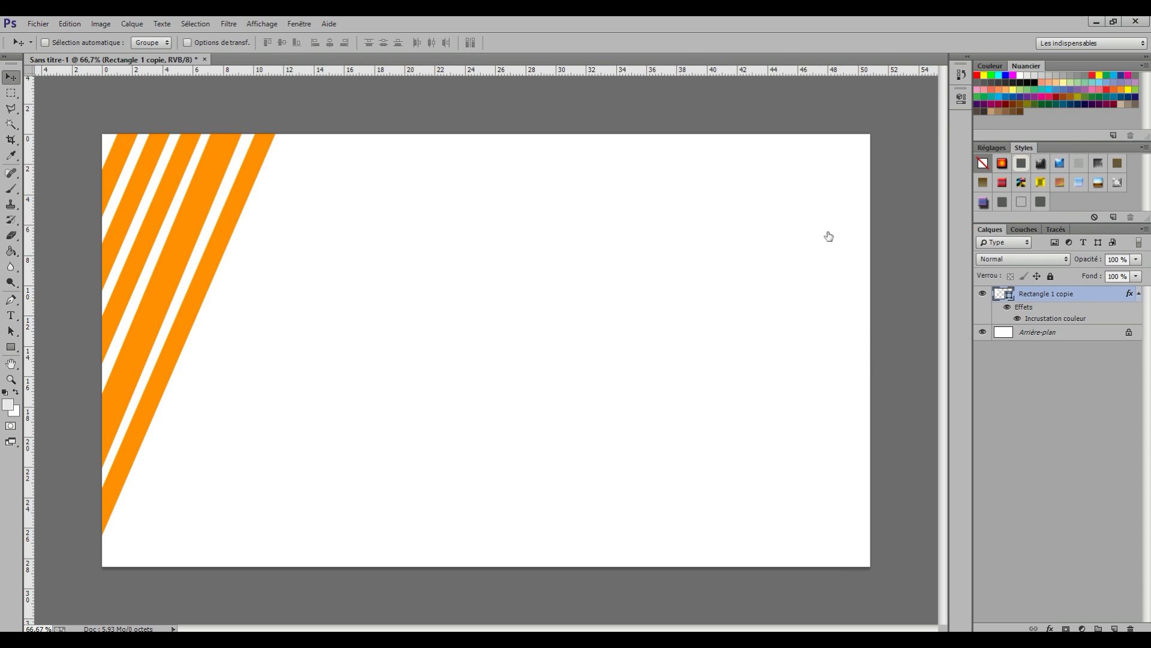
right_click(845, 239)
left_click(900, 198)
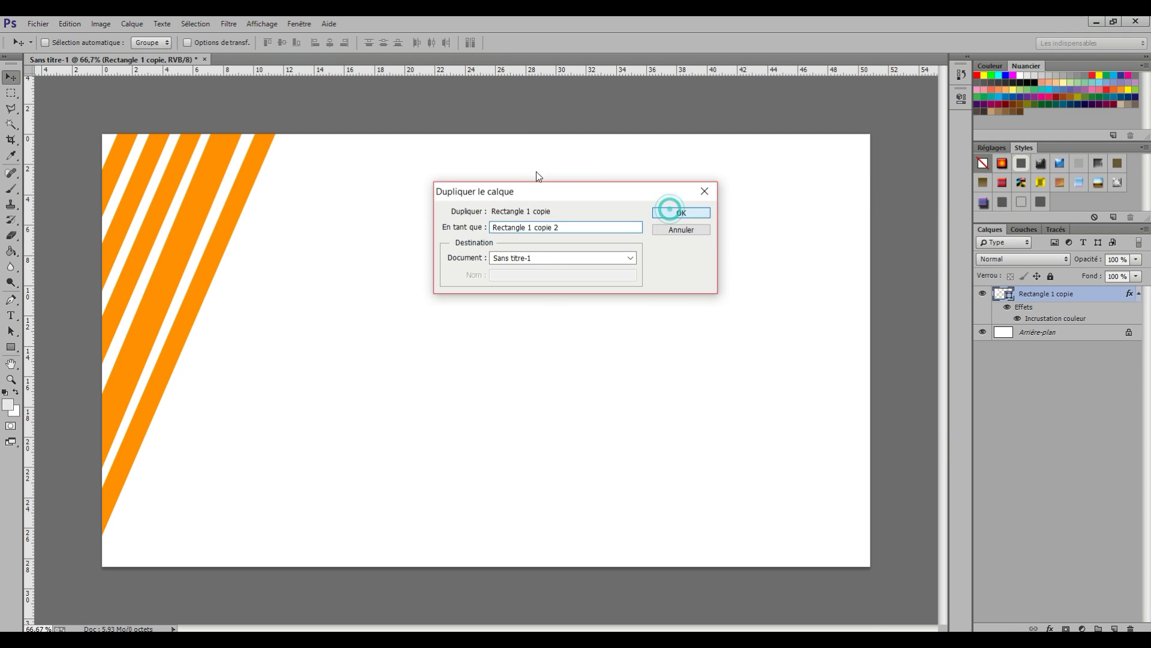
left_click(670, 210)
Check the colour overlay in the duplicated stripes layer's style.
right_click(830, 240)
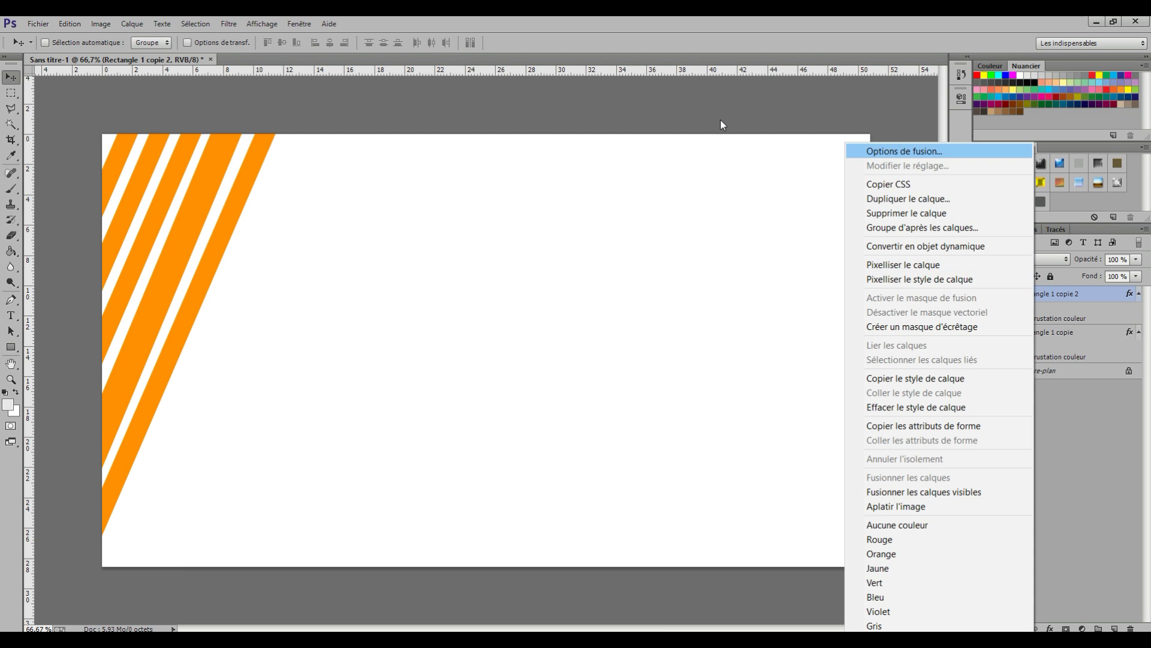
left_click(870, 150)
left_click(380, 271)
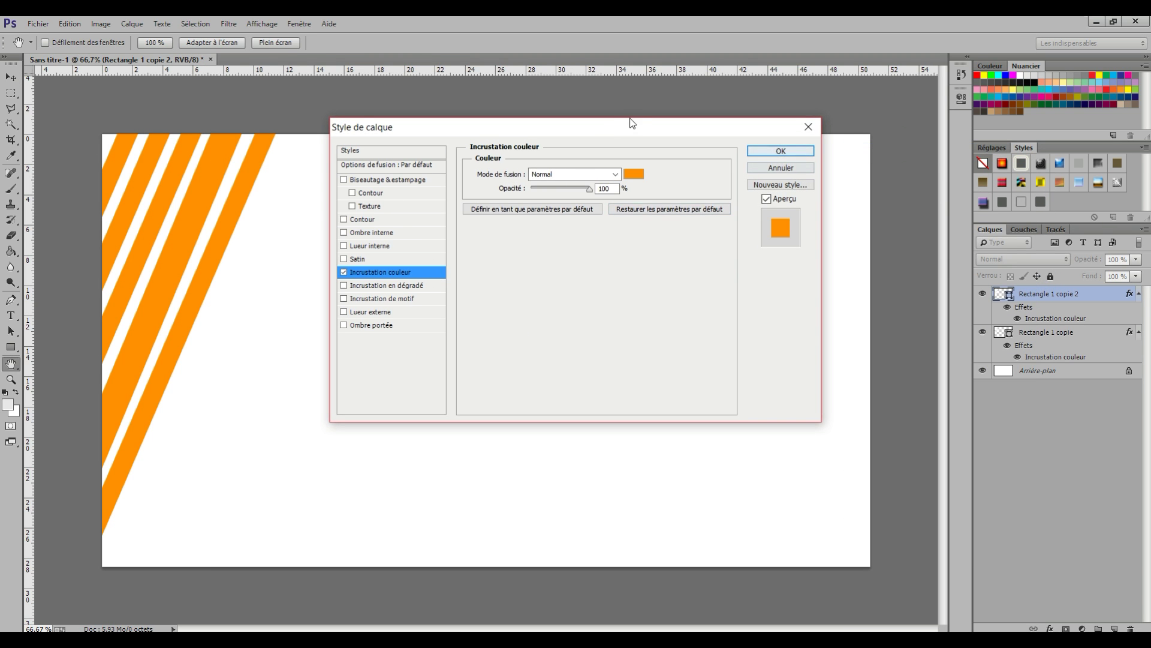
left_click(808, 127)
Move the duplicated stripes to the canvas's right edge and rotate them -46.77° so they mirror the left set.
key("v")
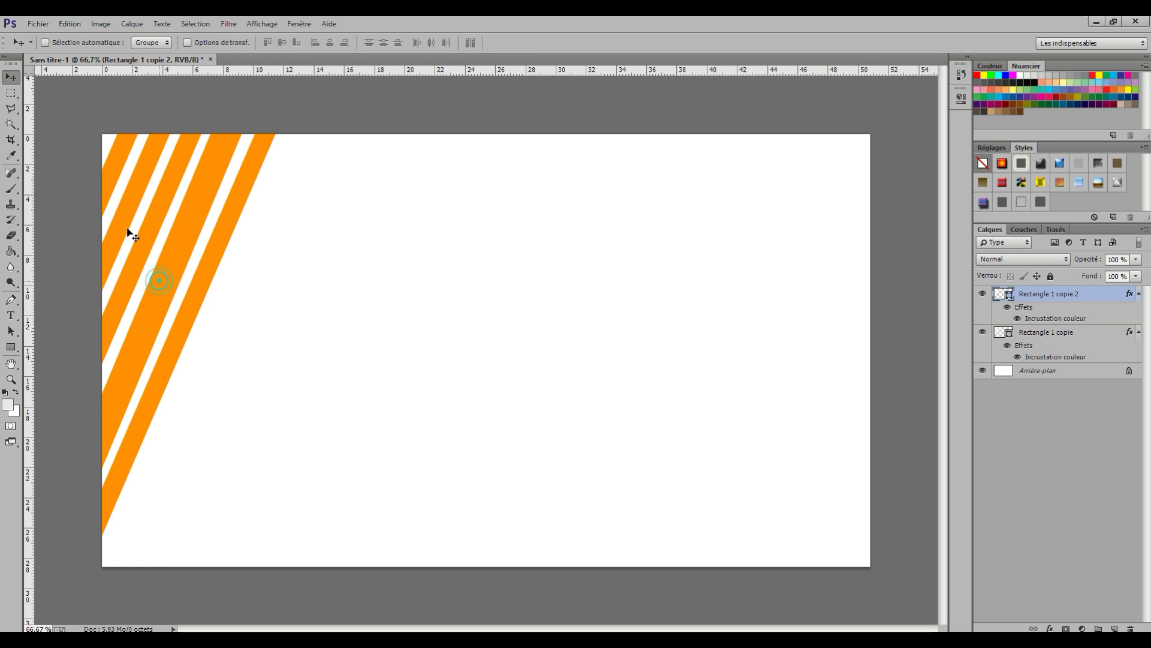
key("ctrl+t")
left_click_drag(128, 215, 722, 257)
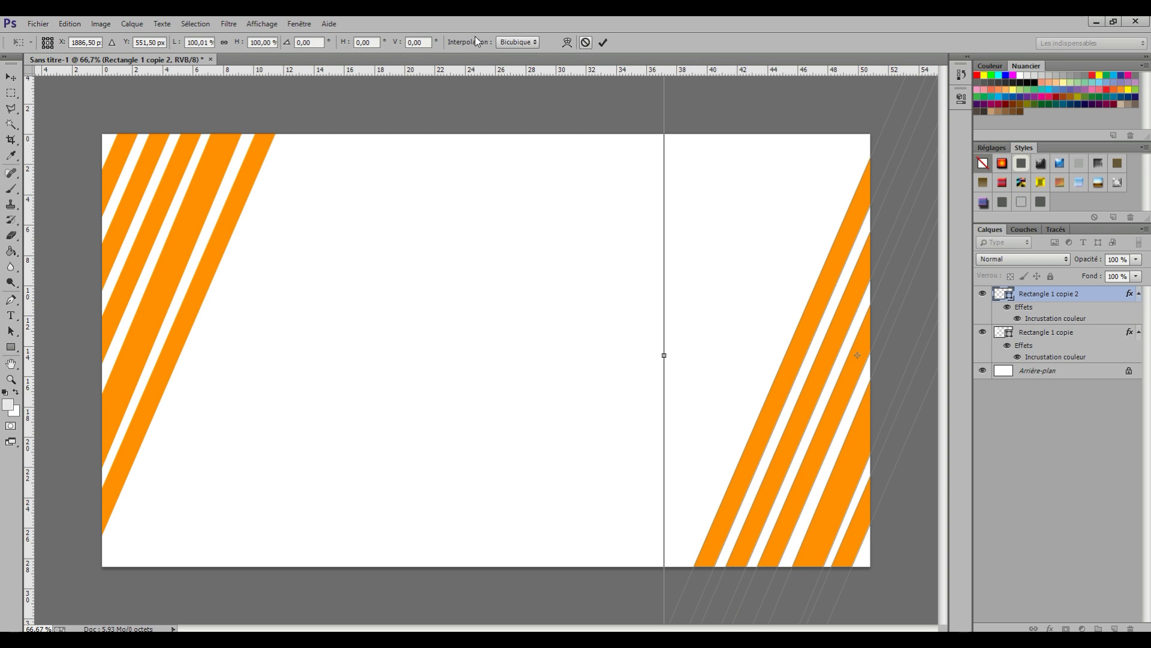
left_click_drag(514, 96, 275, 279)
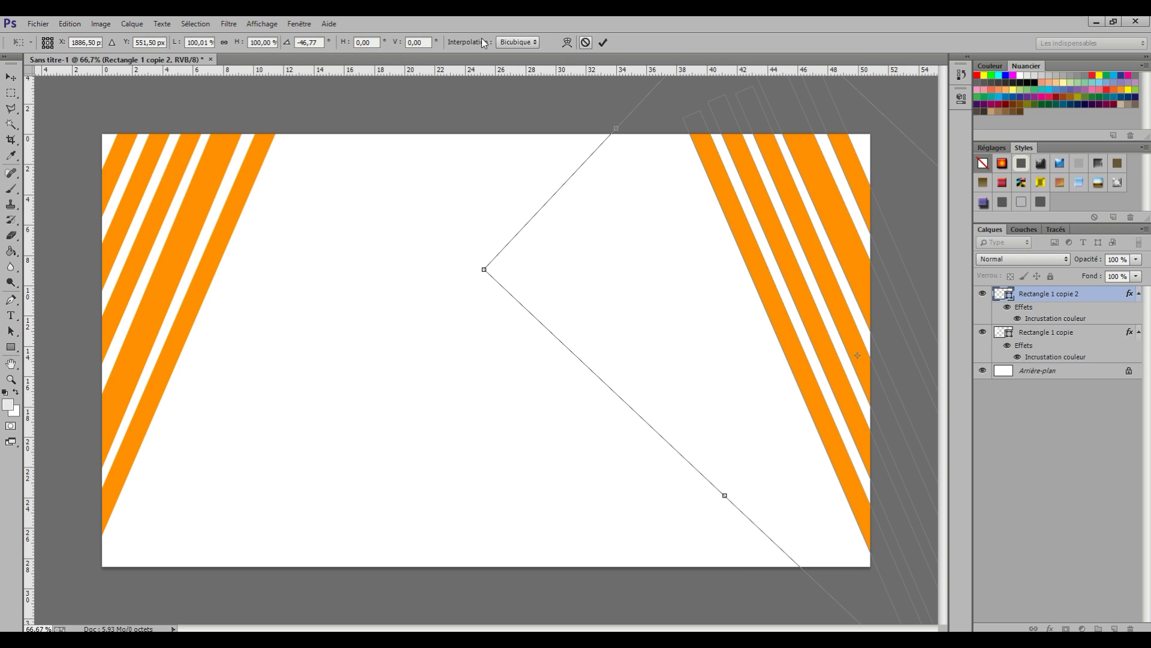
key("Return")
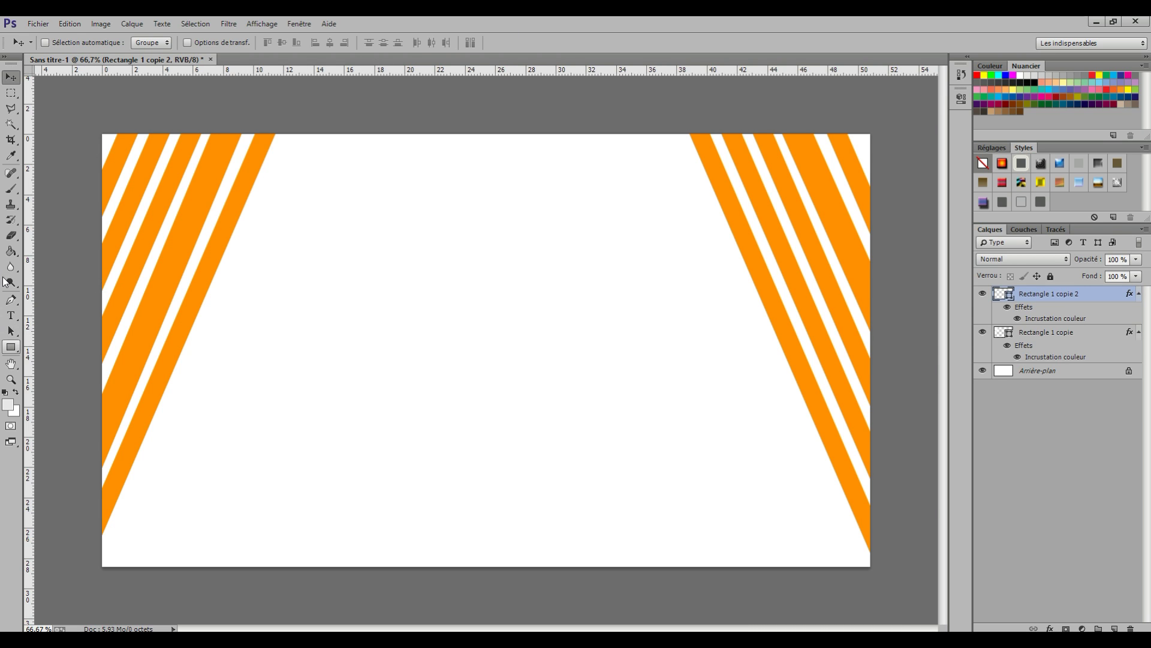
Draw a rectangle shape about 866 × 356 px in the middle of the canvas between the two stripe sets.
left_click(11, 346)
left_click_drag(308, 262, 523, 327)
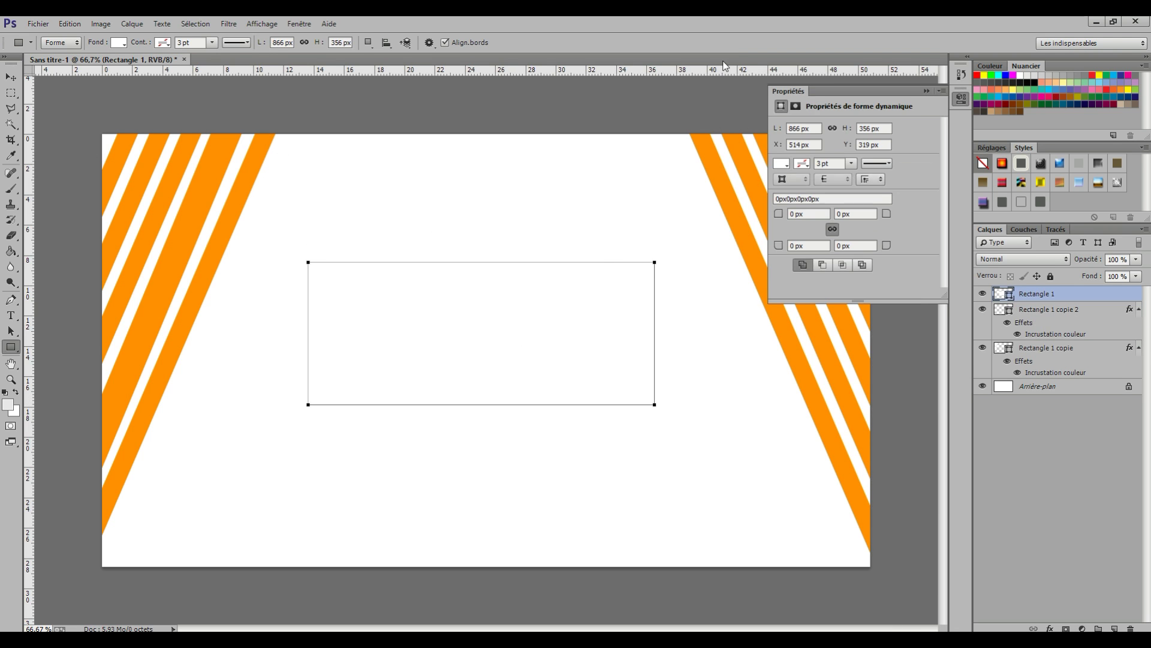
left_click(927, 91)
Apply a black (000000) colour overlay to the central rectangle.
right_click(1047, 294)
left_click(918, 151)
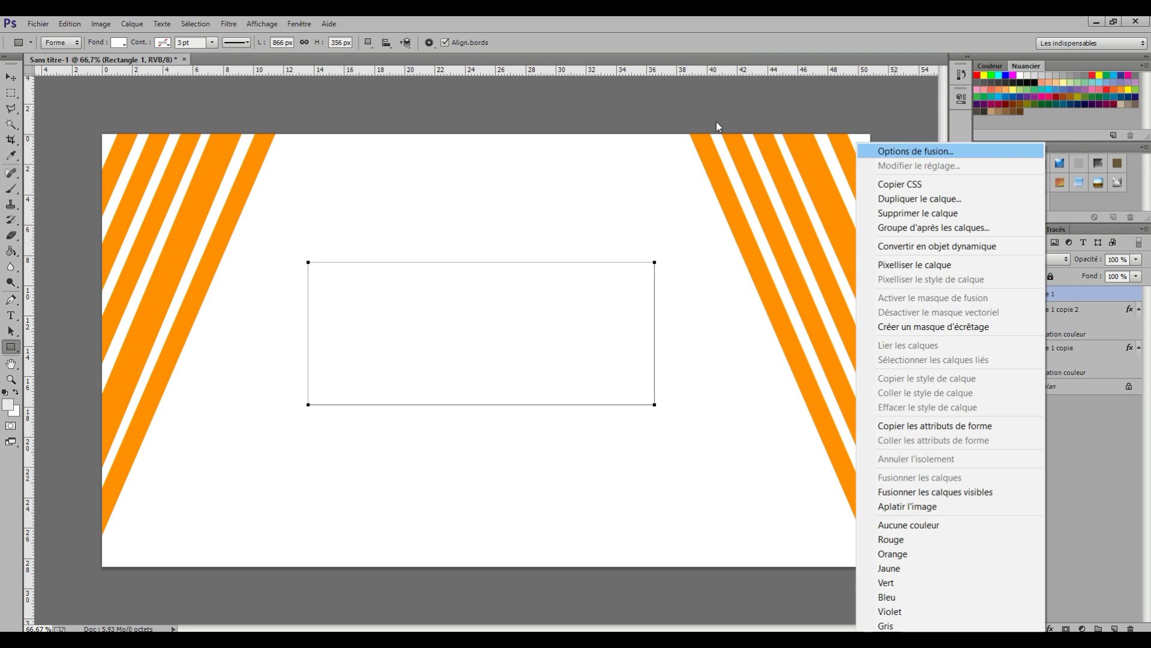
left_click(380, 271)
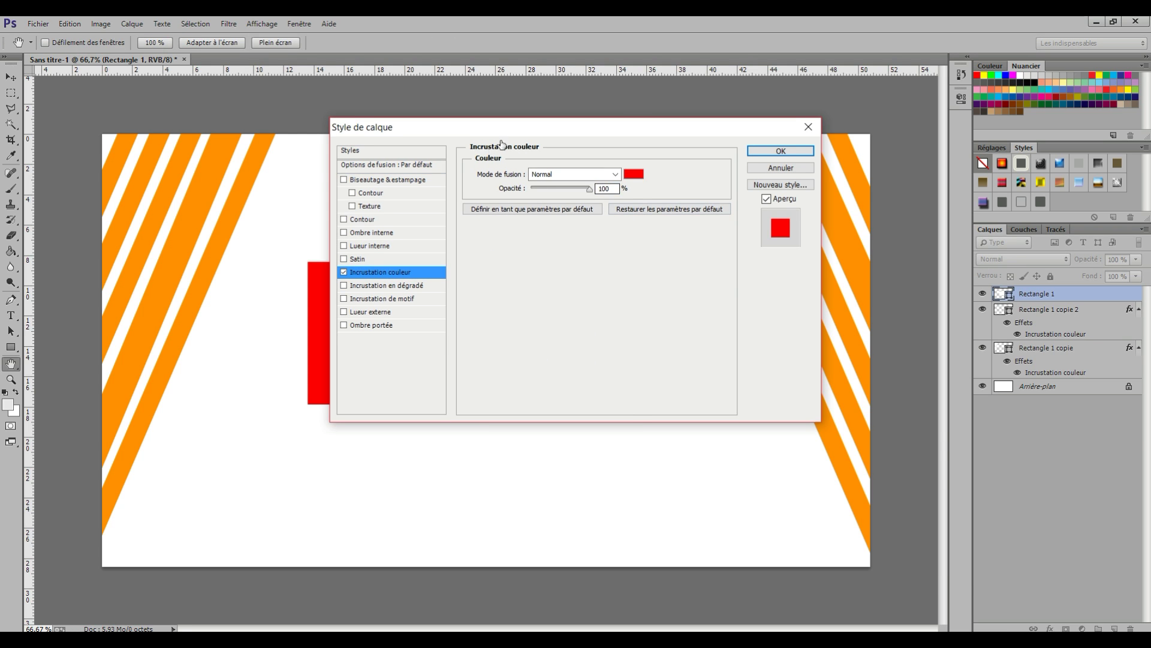
left_click(633, 174)
left_click(691, 459)
left_click_drag(706, 517, 654, 552)
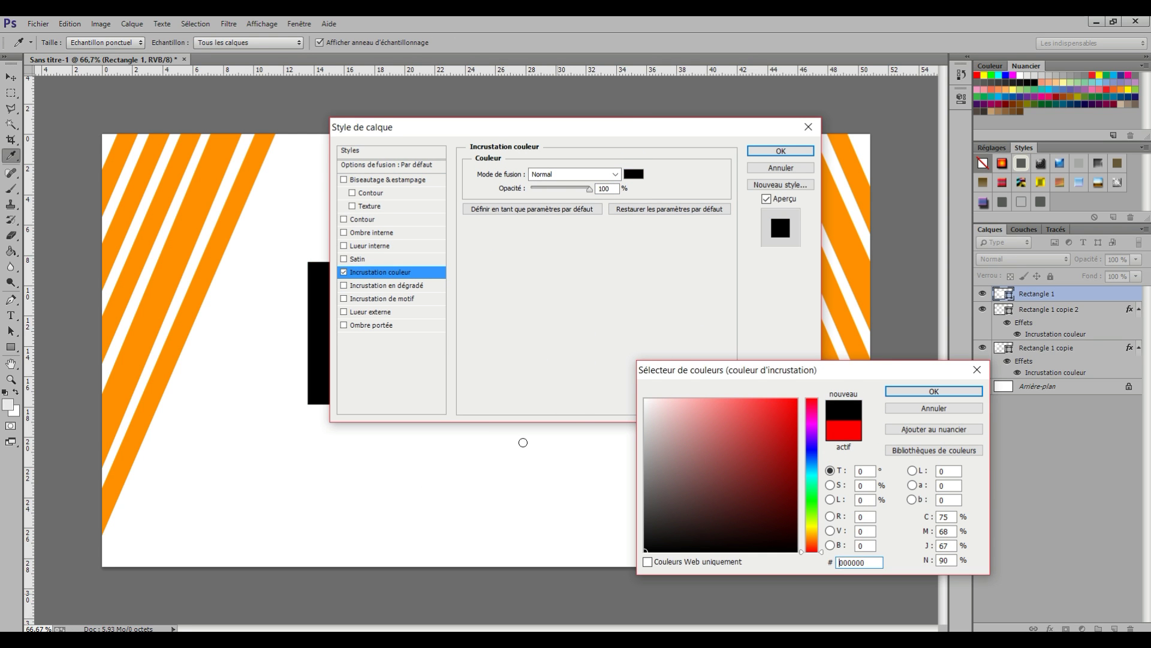
left_click(934, 391)
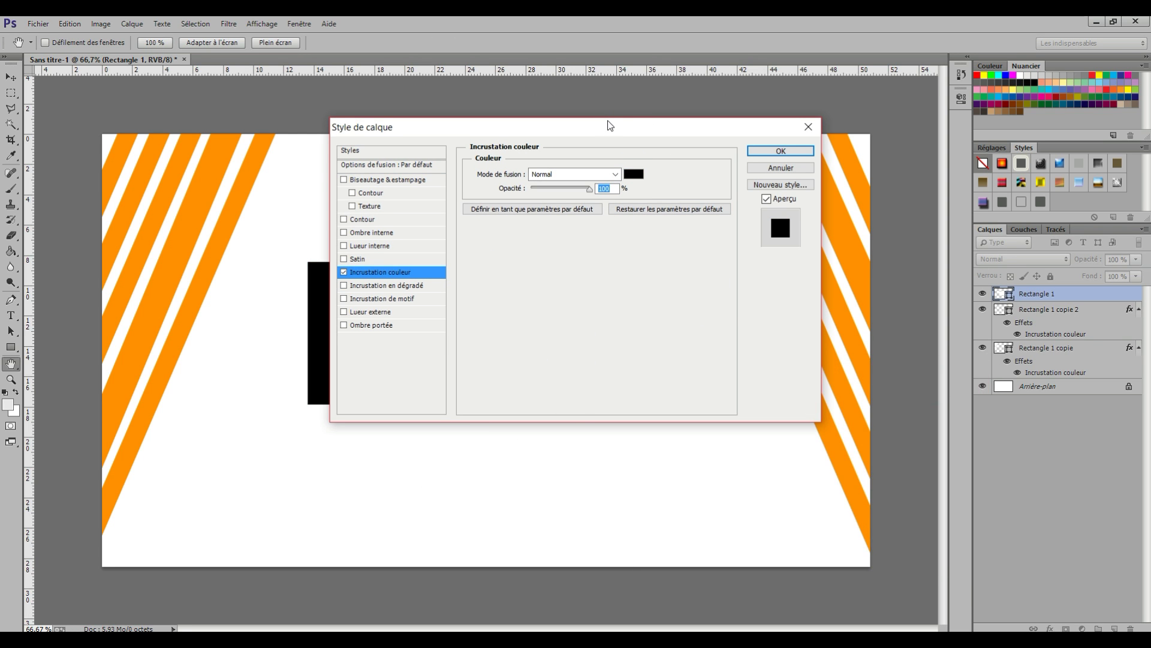
key("Return")
key("a")
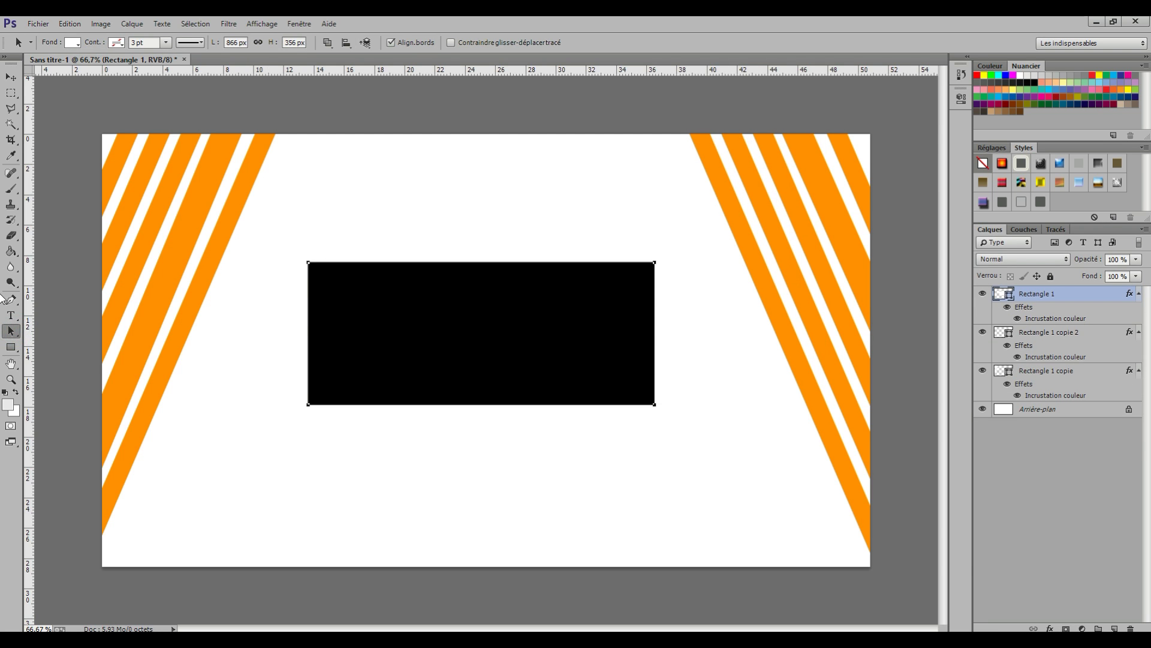
Add a text layer over the black rectangle with the first name in capitals.
key("t")
left_click(393, 196)
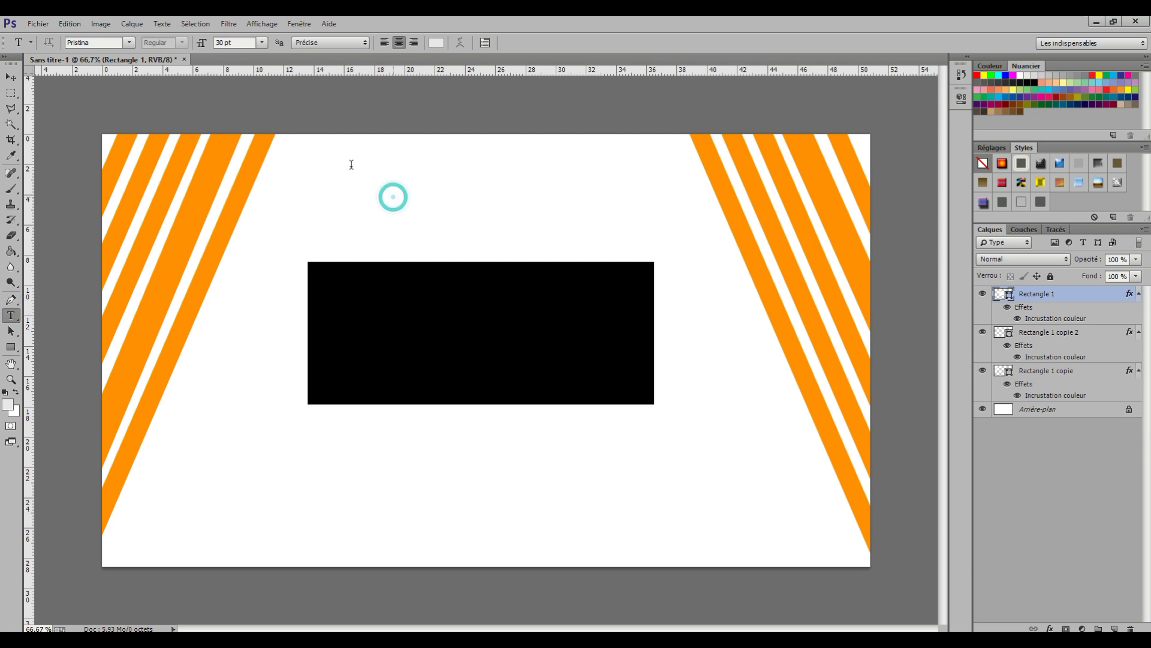
left_click_drag(430, 187, 444, 286)
type("ENZO")
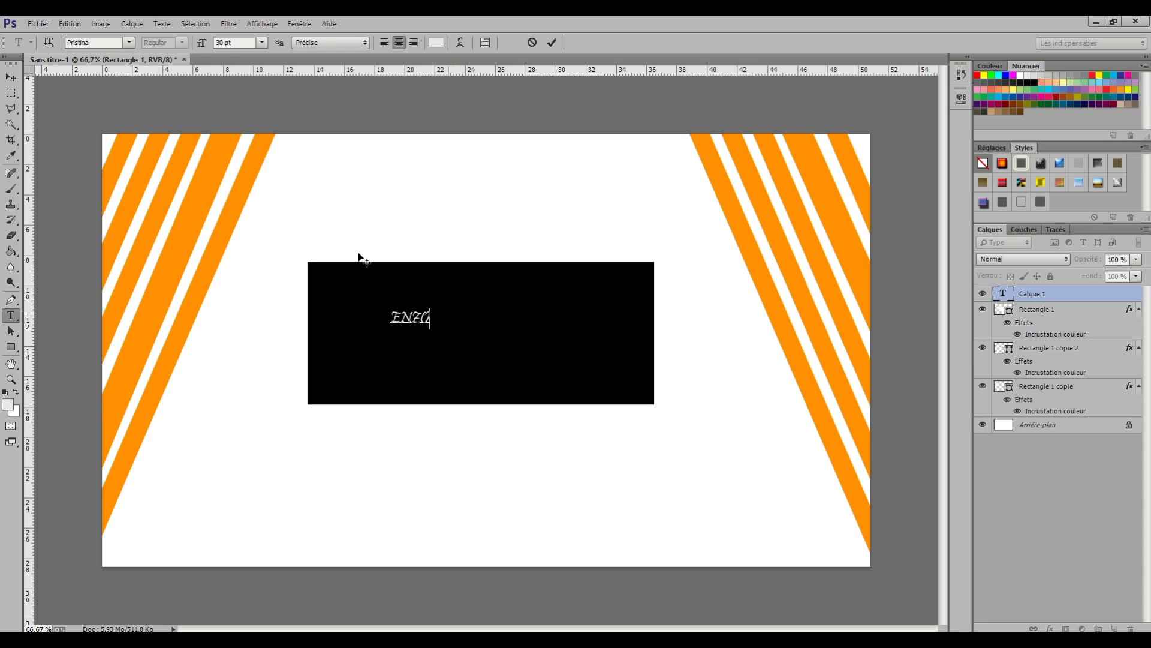
Set the font of the text on the black rectangle to Snickers Straight.
double_click(427, 312)
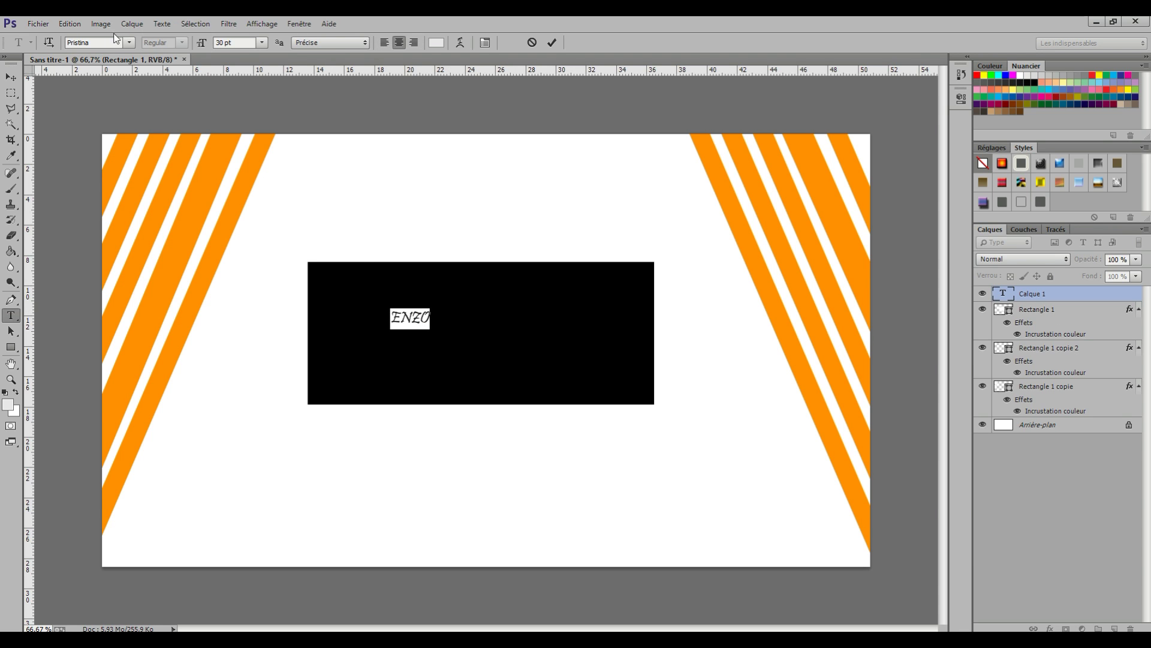
left_click(129, 42)
scroll(149, 231, "down", 3)
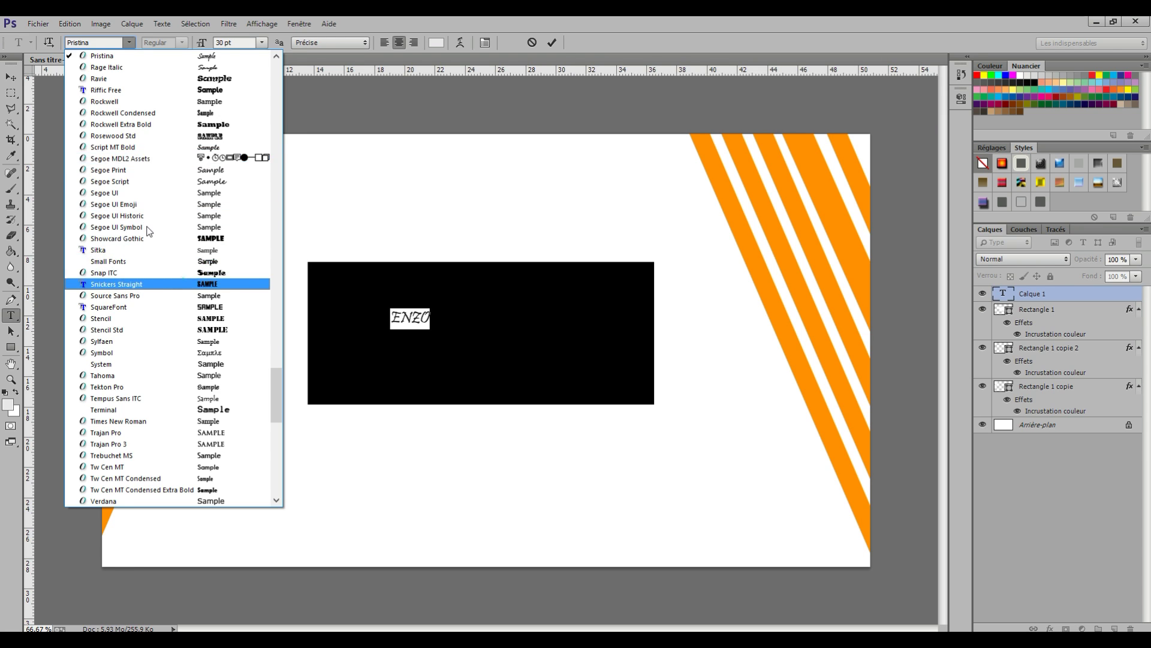
key("Return")
Set the text size to 300 pt and centre the text within the black rectangle.
left_click(262, 42)
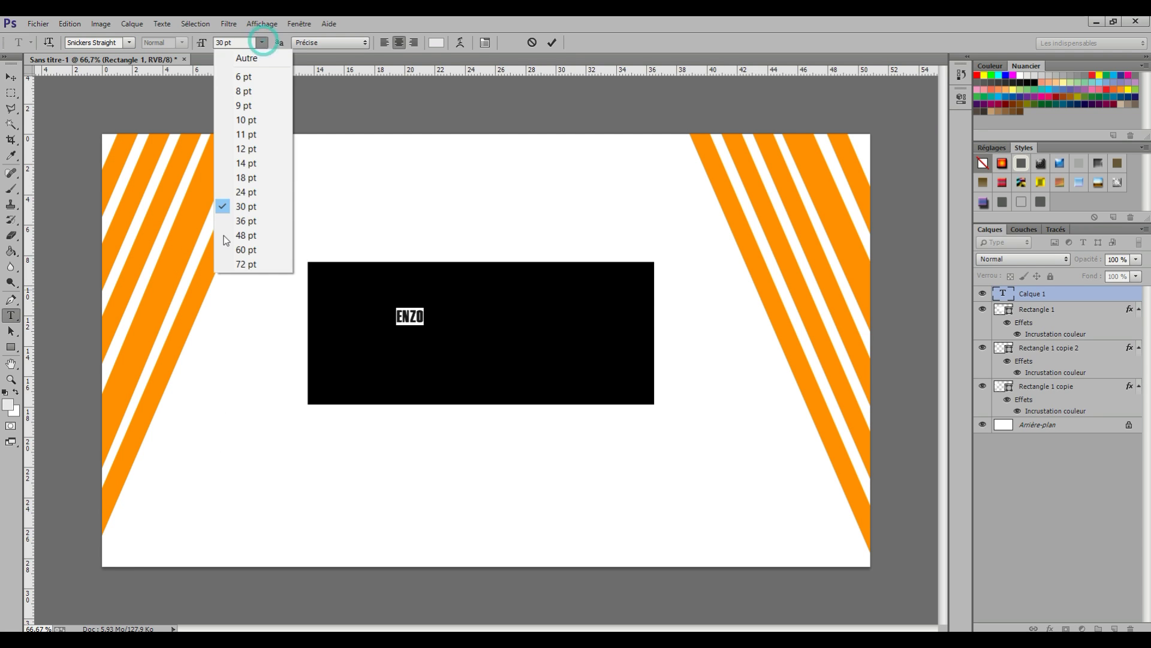
left_click(240, 264)
double_click(231, 42)
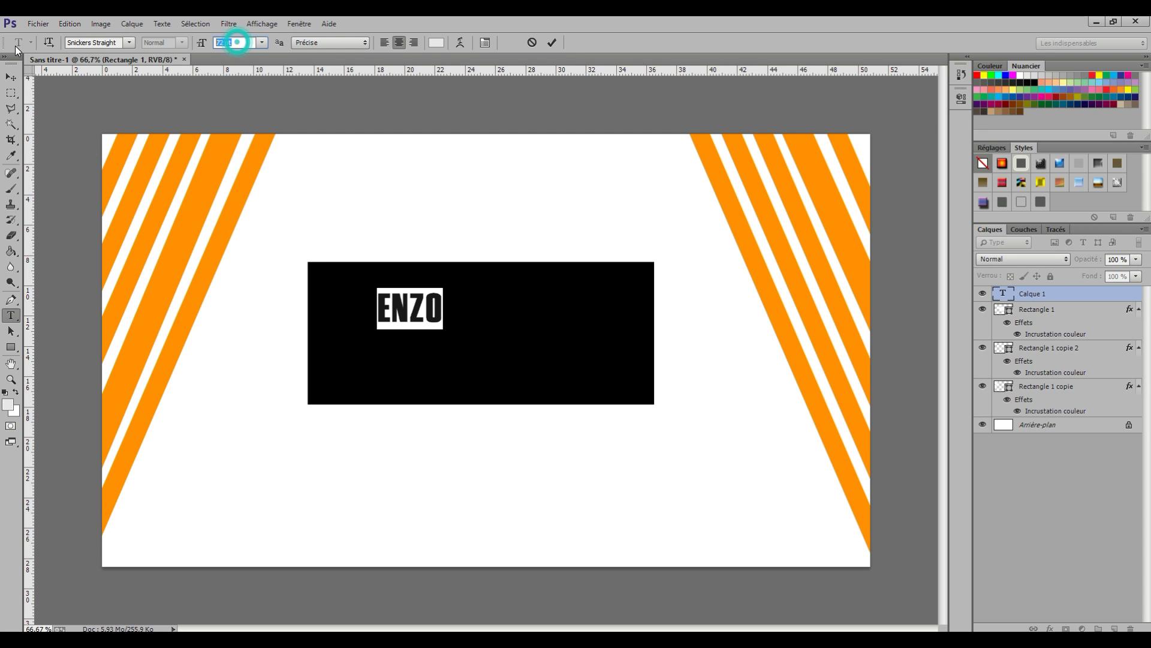
type("300")
key("Return")
left_click_drag(378, 324, 457, 398)
left_click(551, 42)
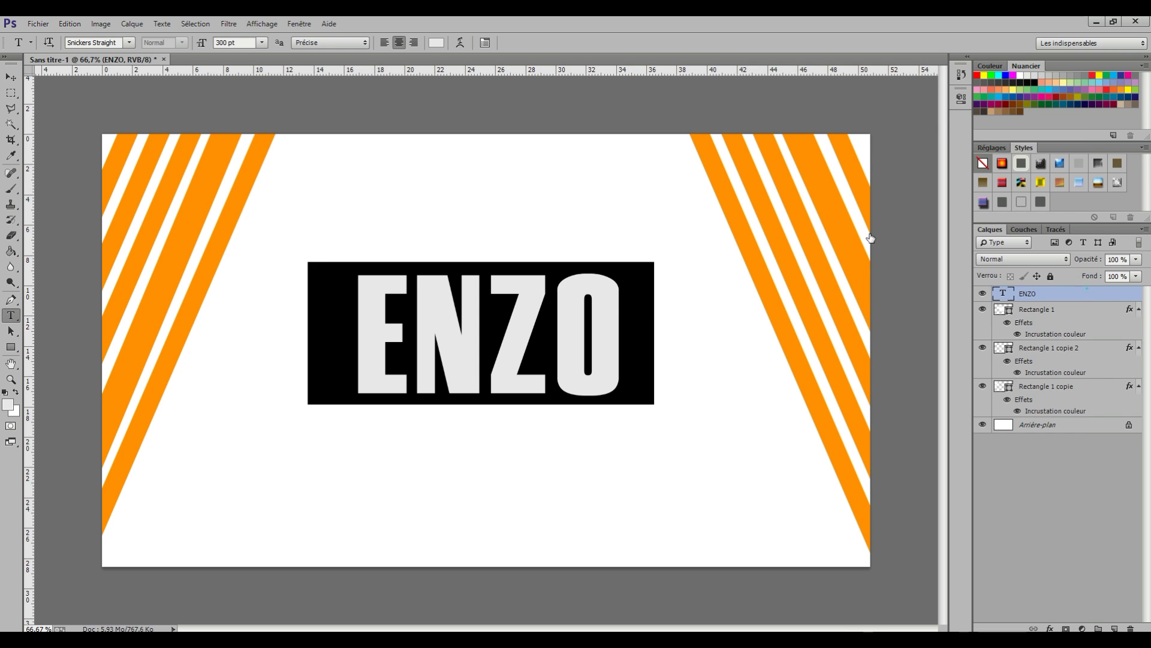
Apply a white (ffffff) colour overlay to the text layer.
right_click(1088, 294)
left_click(937, 106)
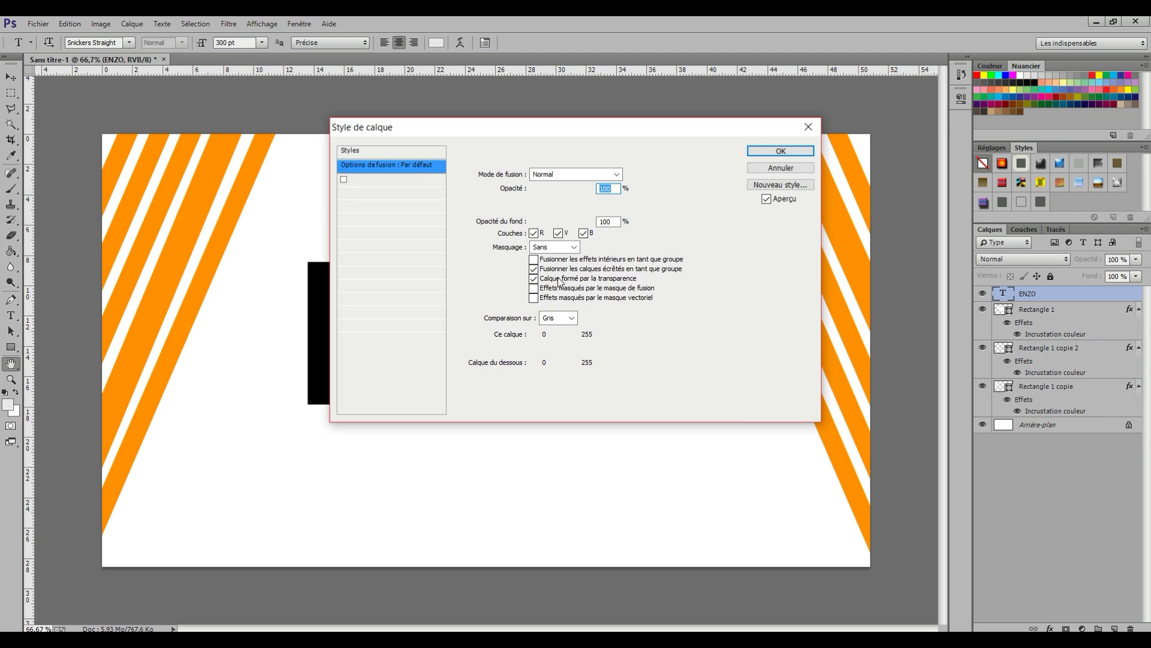
left_click(361, 273)
left_click(634, 174)
type("ffffff")
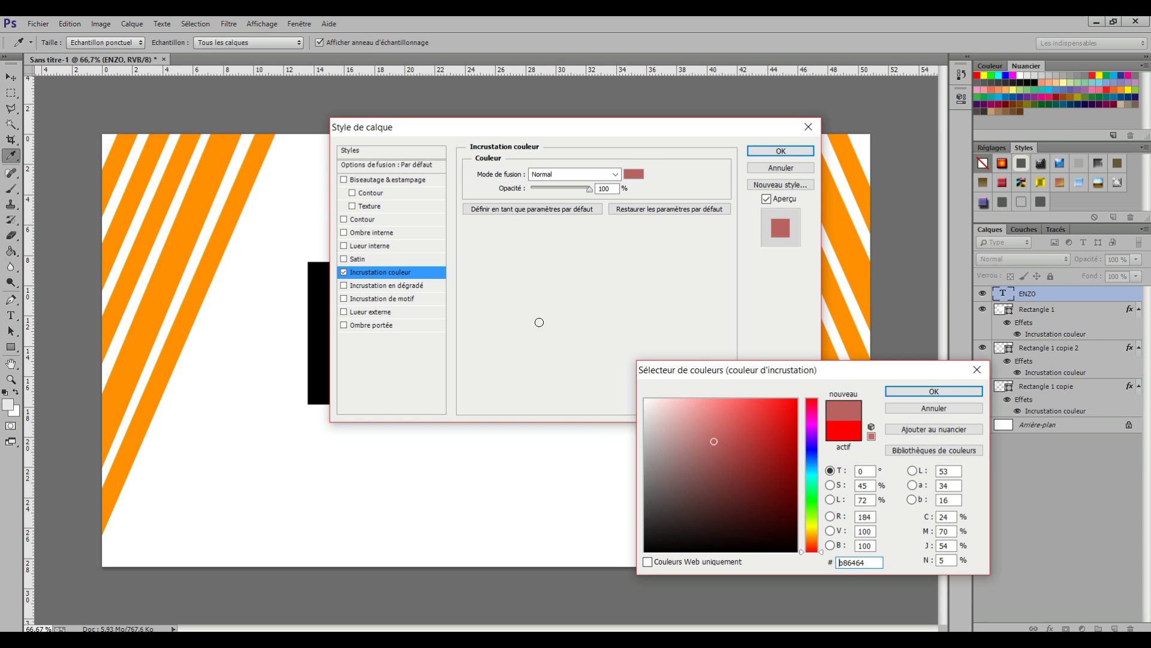
key("Return")
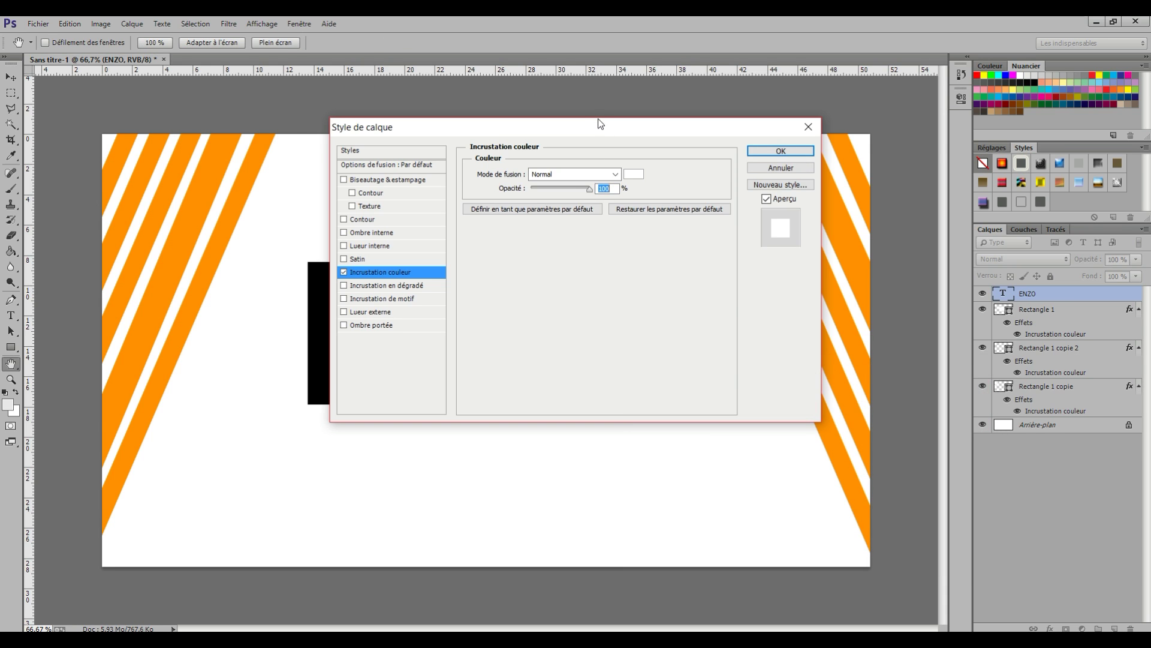
left_click(774, 150)
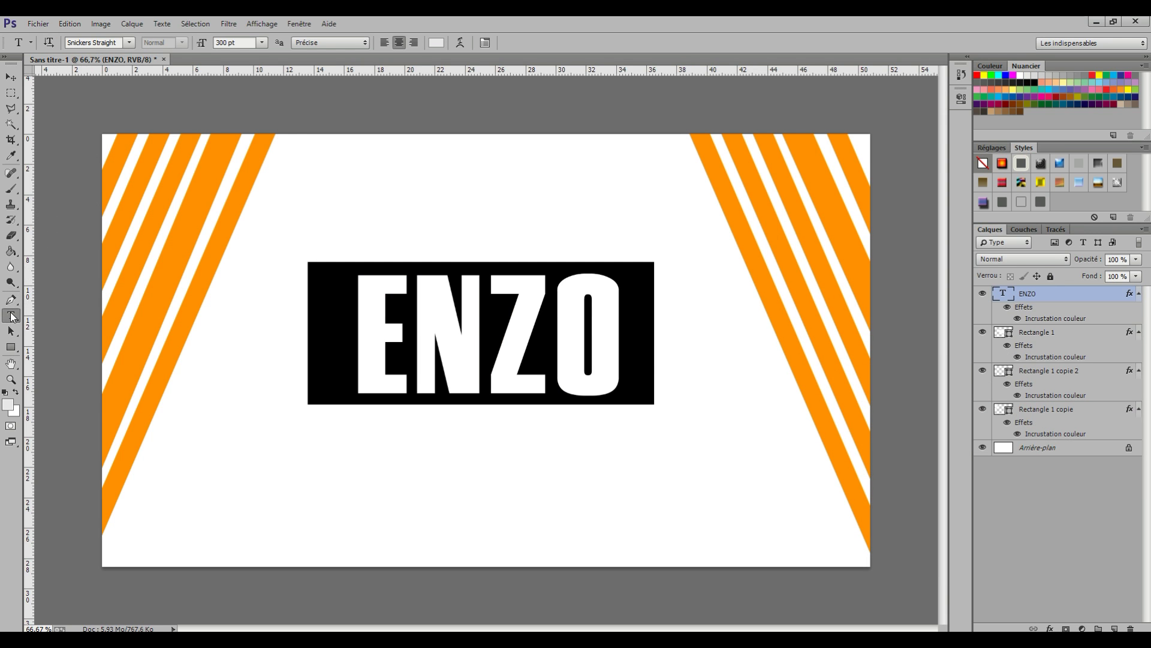
Try a 72 pt size on the white text and restore the size to 300 pt.
left_click(217, 42)
left_click(252, 264)
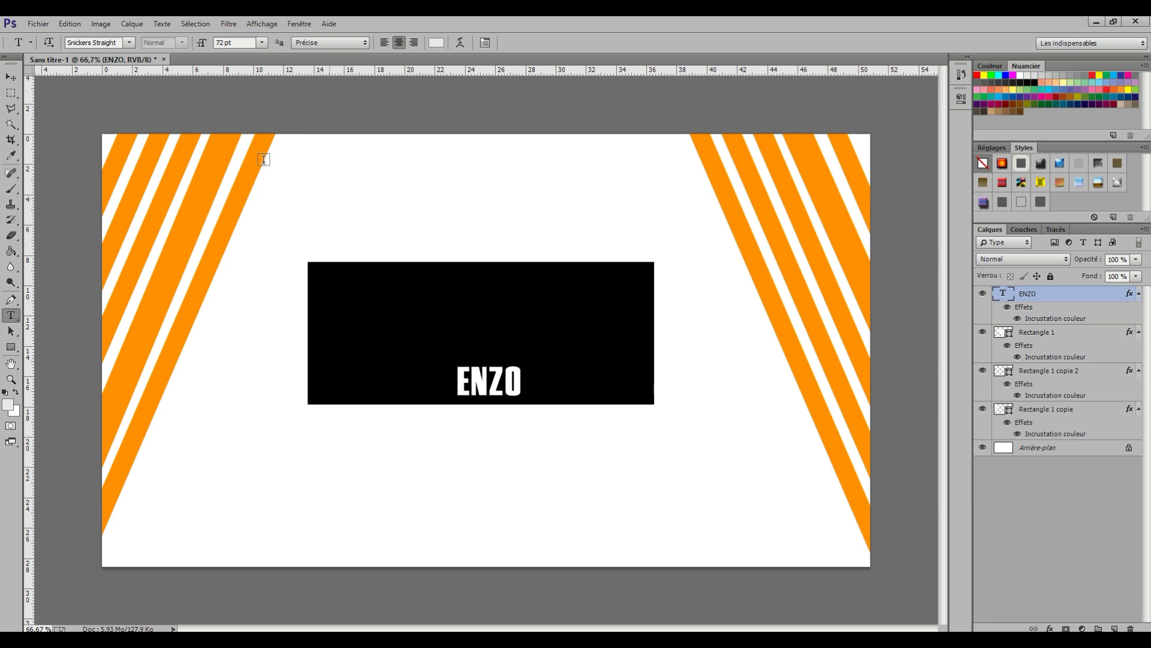
left_click_drag(234, 43, 82, 56)
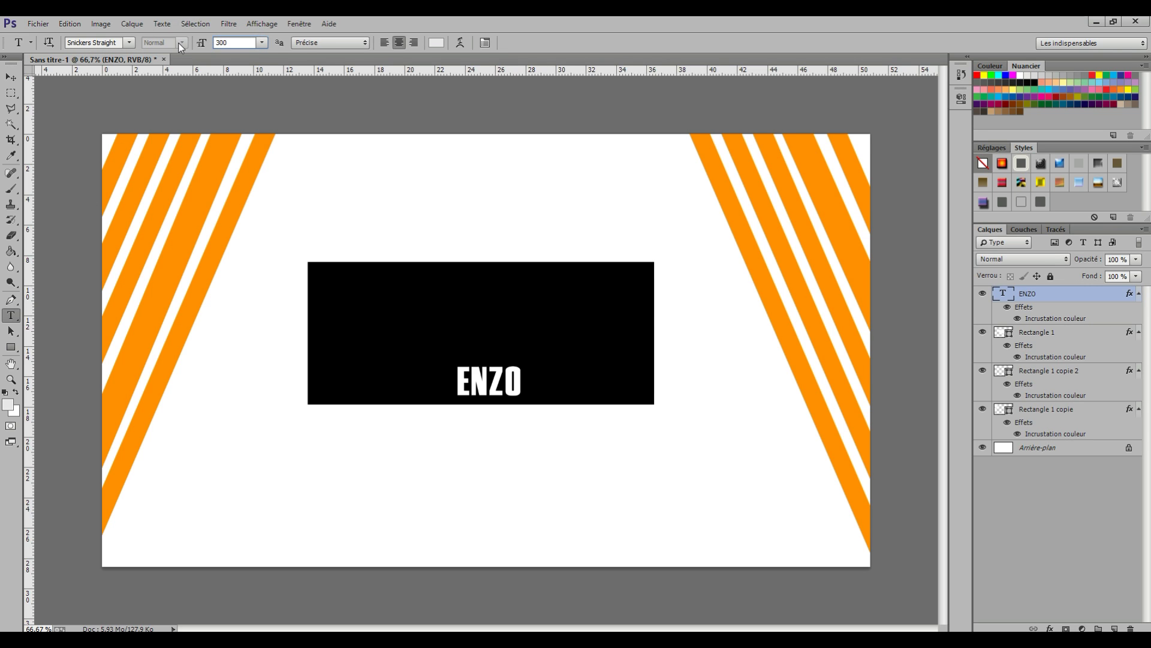
key("Return")
Start a new text layer above the black rectangle with the letters C, R and E, one letter per line.
left_click(403, 164)
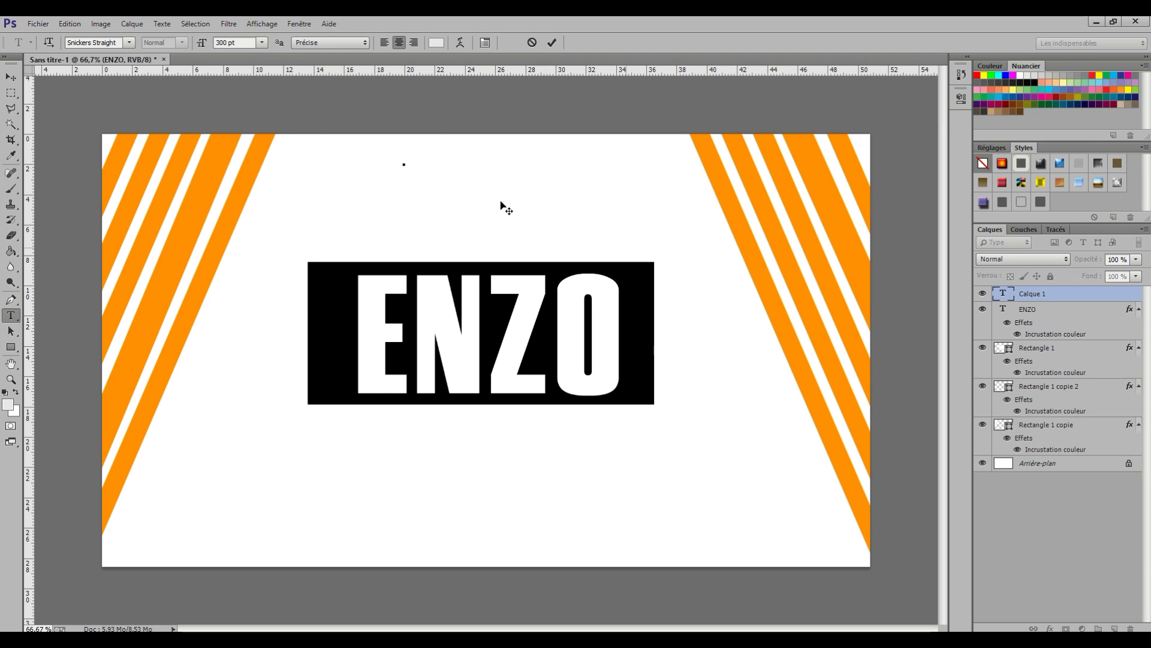
type("O")
type("RE")
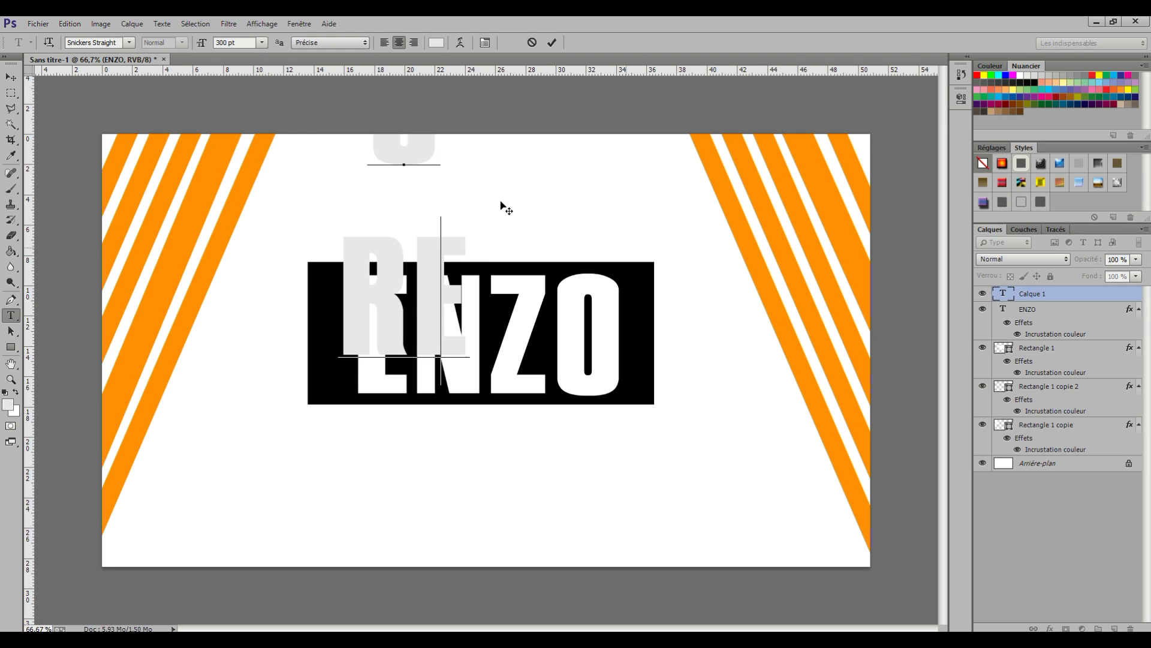
key("BackSpace")
key("Return")
type("E")
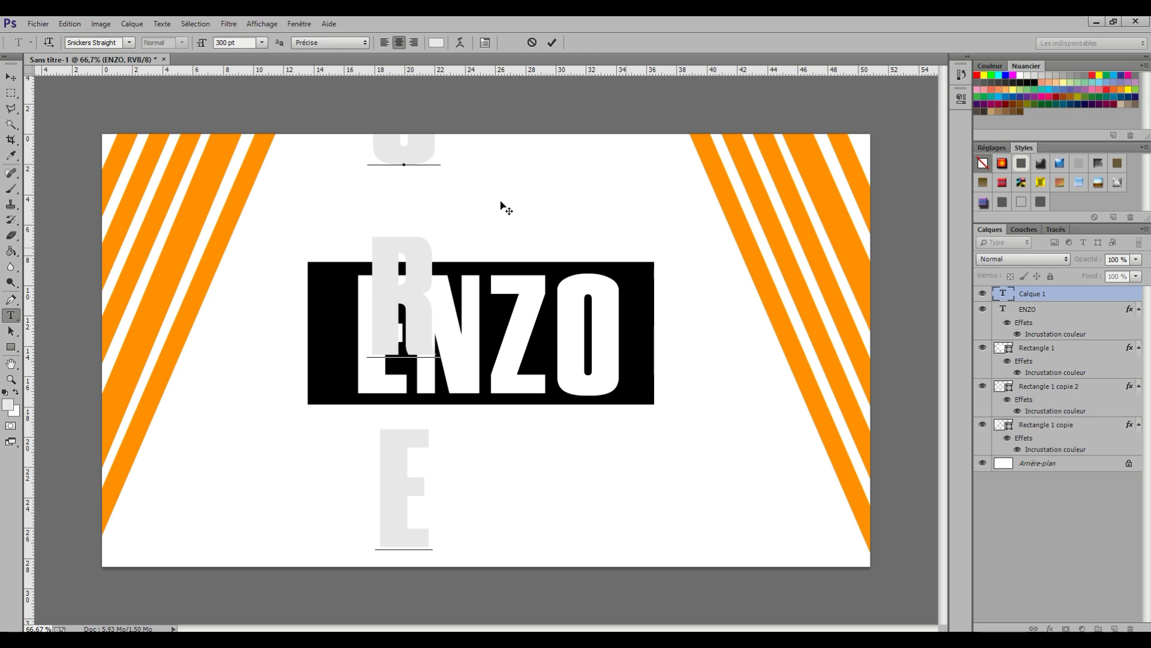
Extend the stacked word with the letters A, A and T, setting all of its letters to 72 pt.
double_click(310, 250)
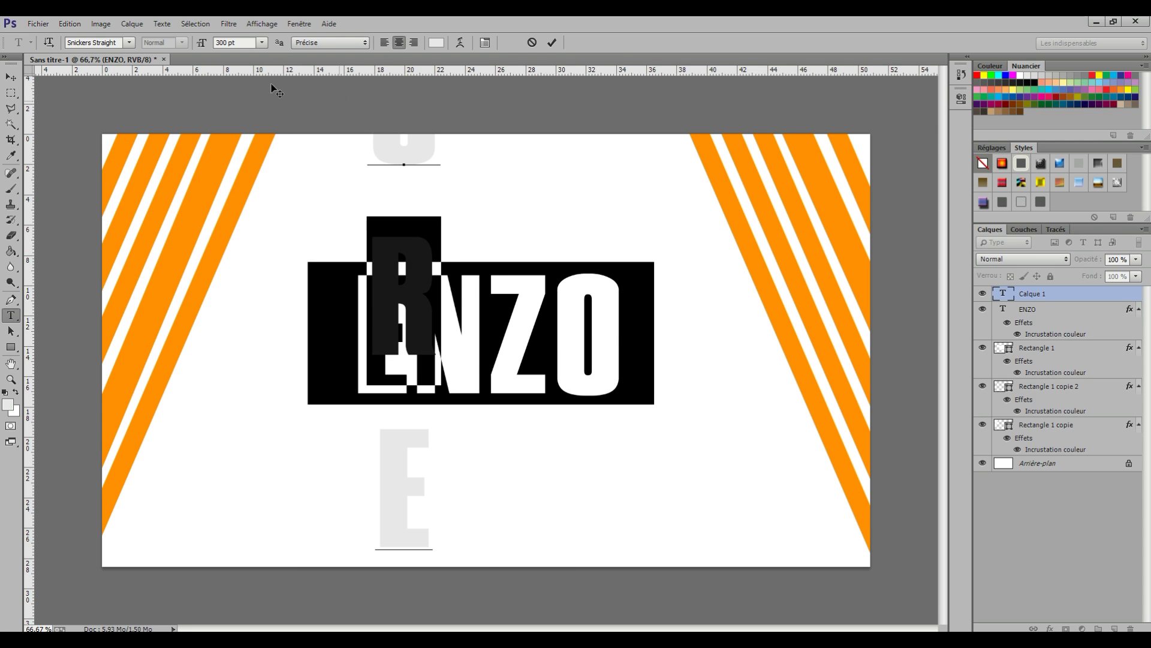
key("ctrl+a")
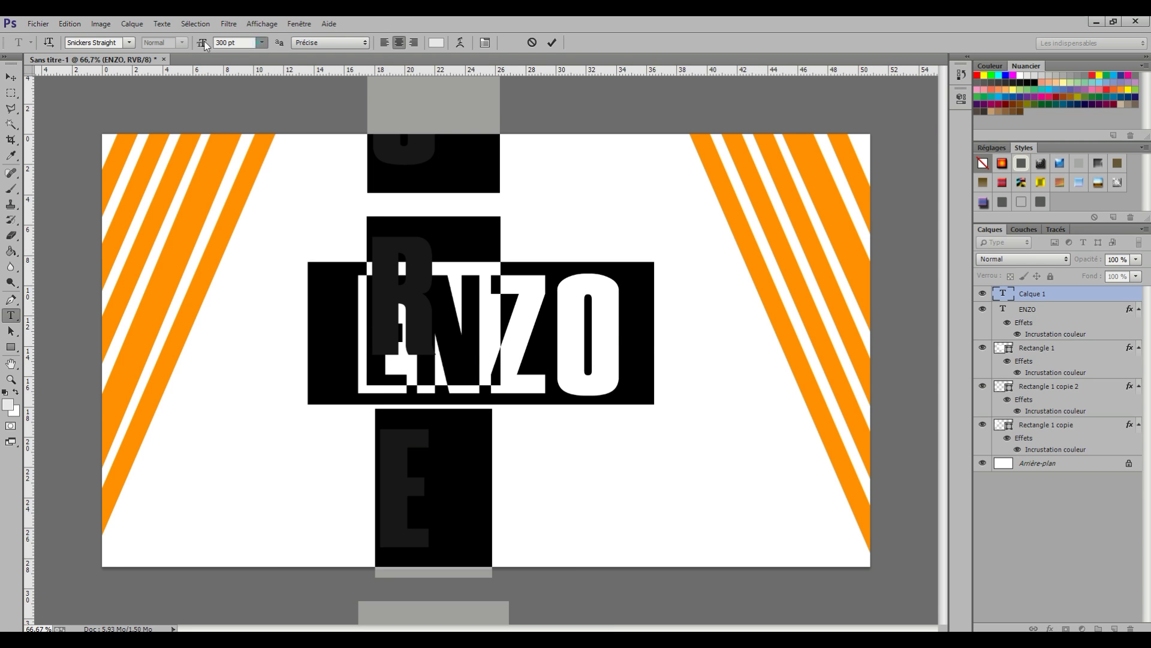
left_click(262, 42)
left_click(236, 262)
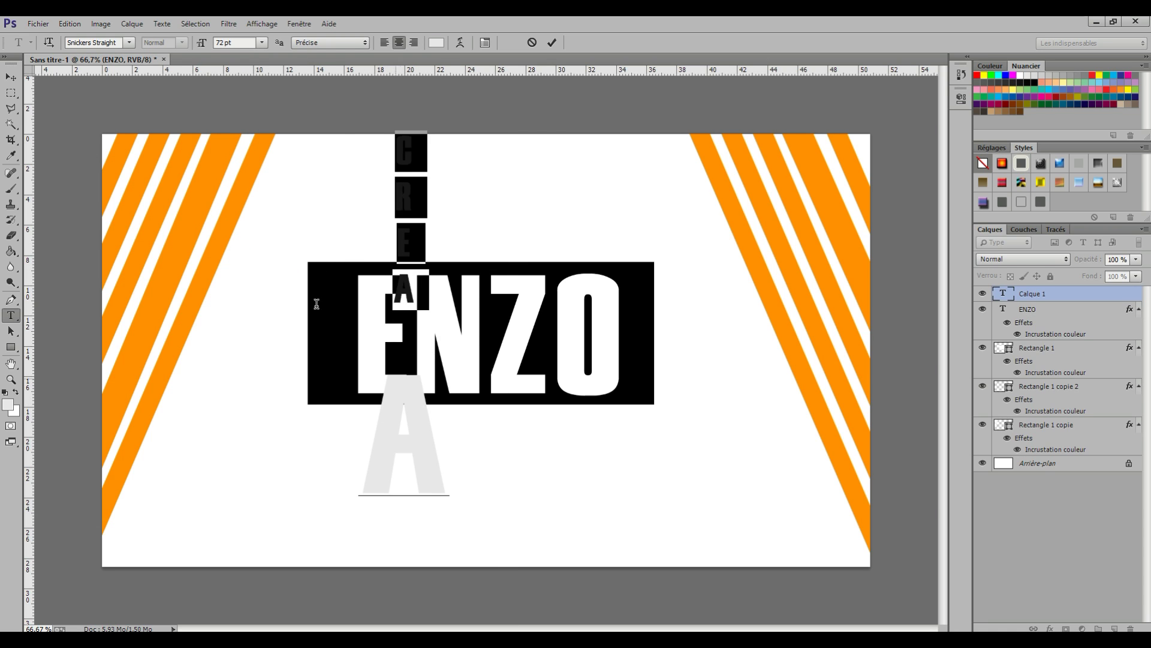
left_click(353, 382)
key("ctrl+a")
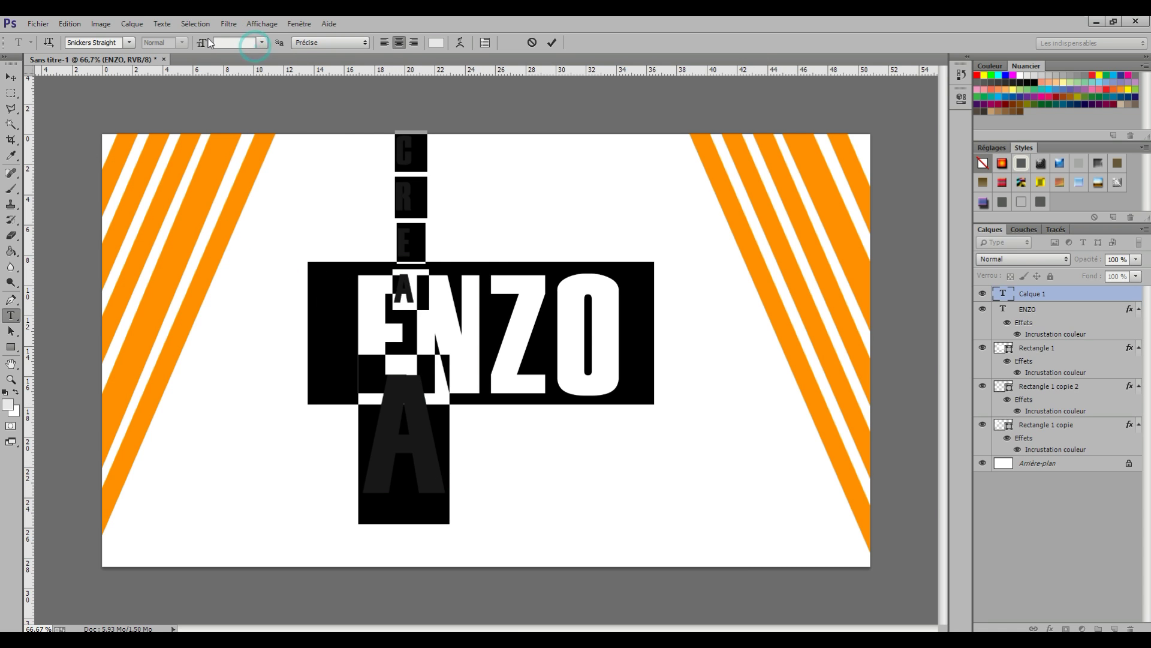
left_click(262, 42)
left_click(240, 260)
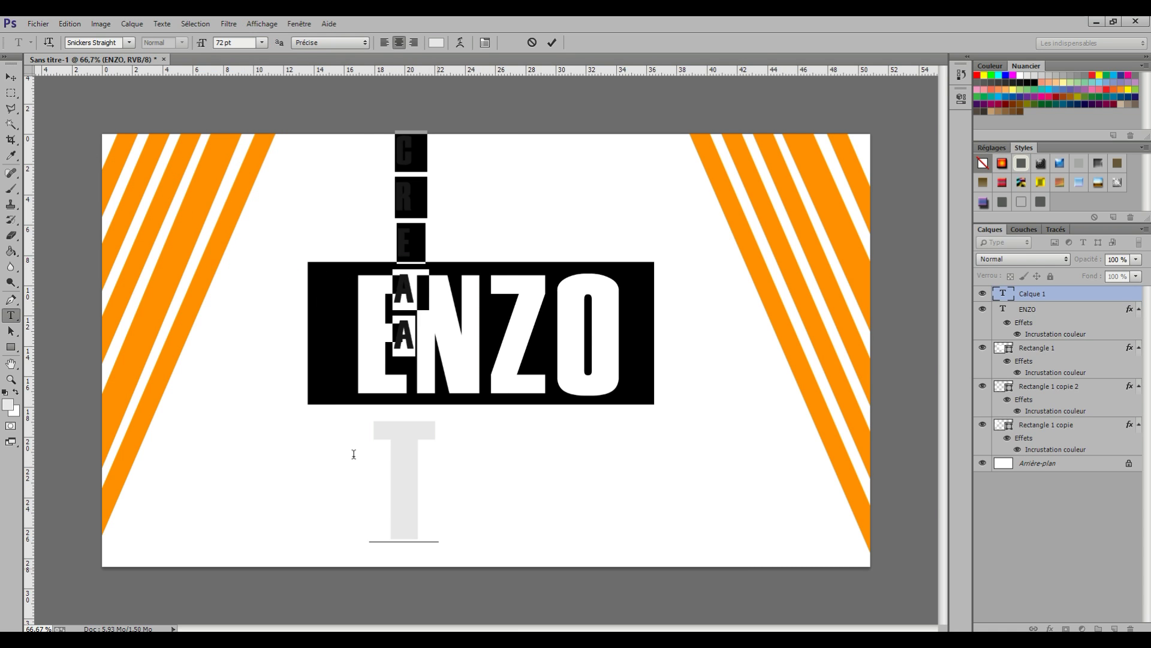
key("ctrl+a")
left_click(262, 42)
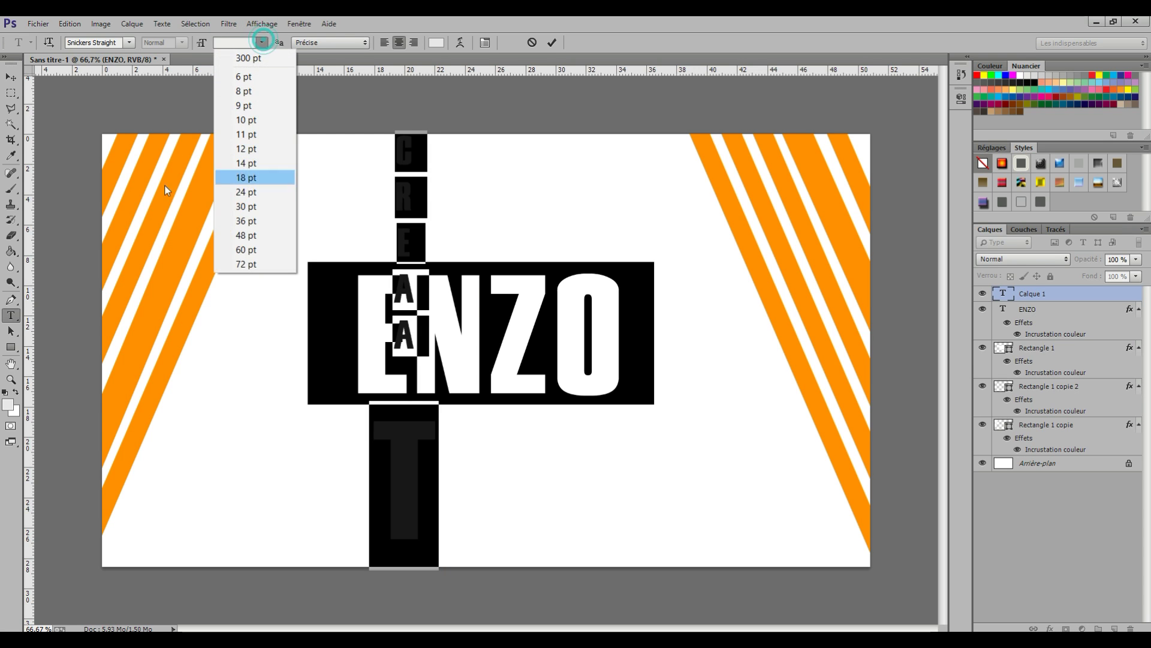
left_click(240, 263)
left_click(427, 470)
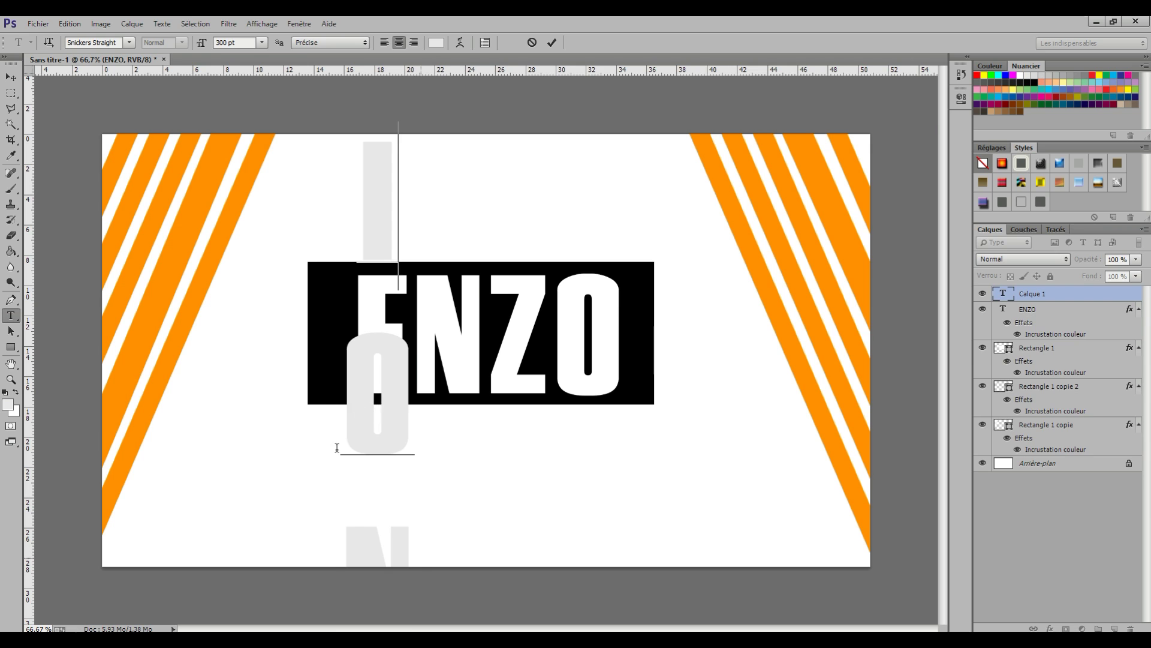
Complete the stacked word with the letters I, O, N and S at 72 pt, and move it down over the canvas.
key("ctrl+a")
left_click(262, 42)
left_click(252, 264)
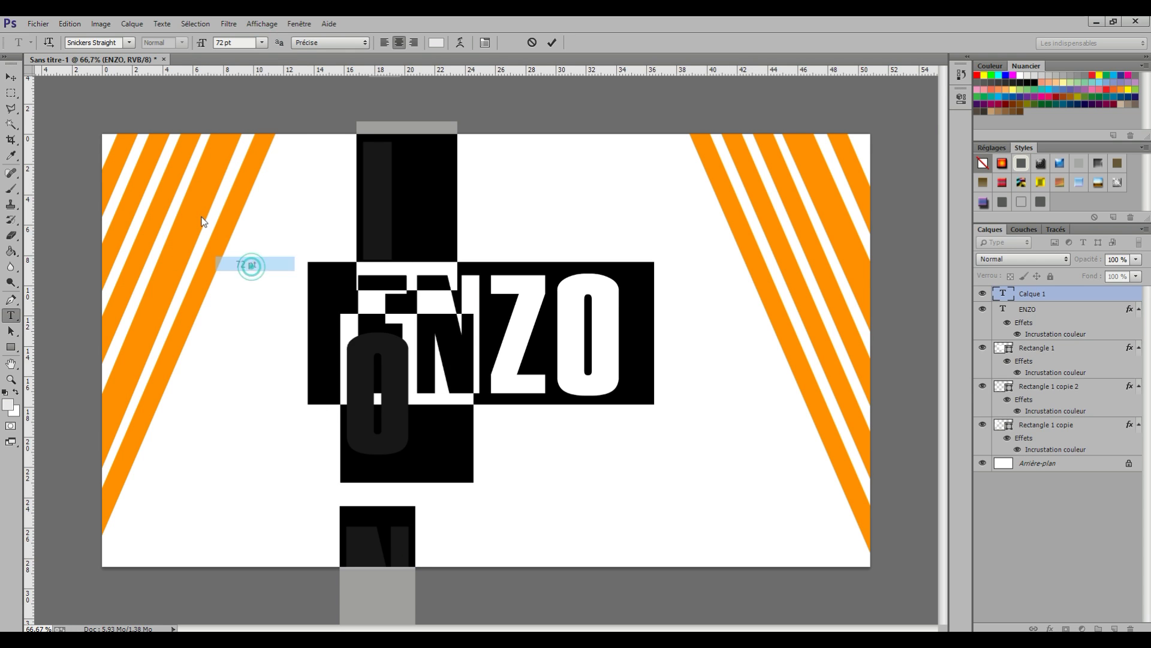
left_click_drag(418, 454, 405, 428)
left_click(406, 427)
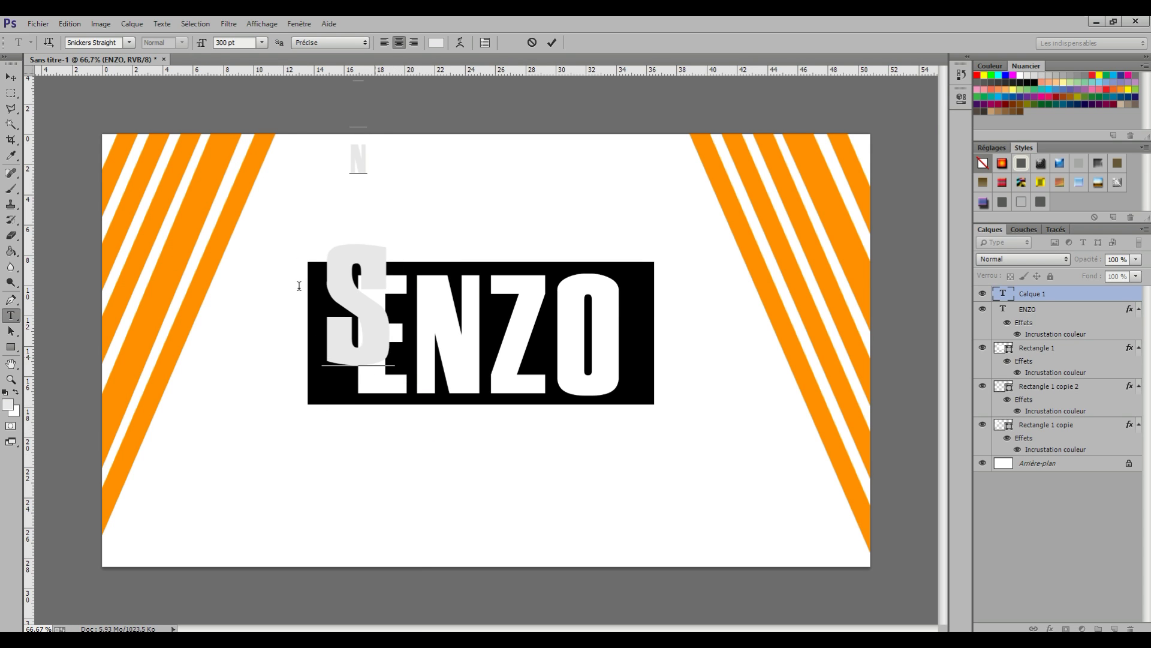
key("ctrl+a")
left_click(262, 42)
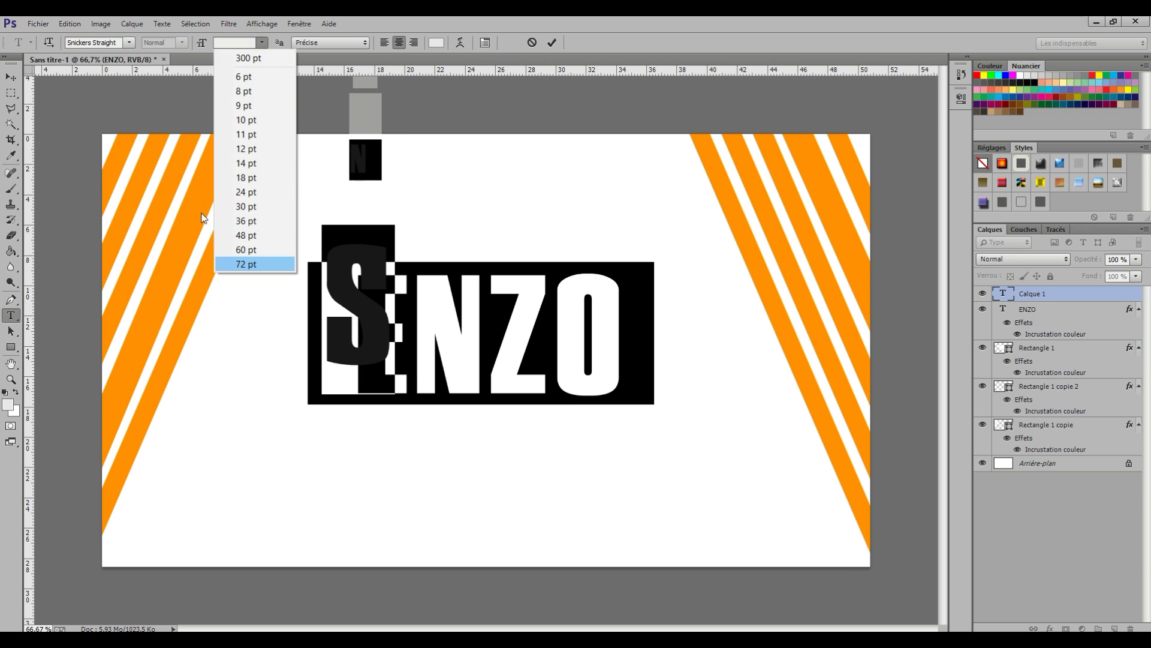
left_click(252, 263)
left_click_drag(379, 247, 369, 567)
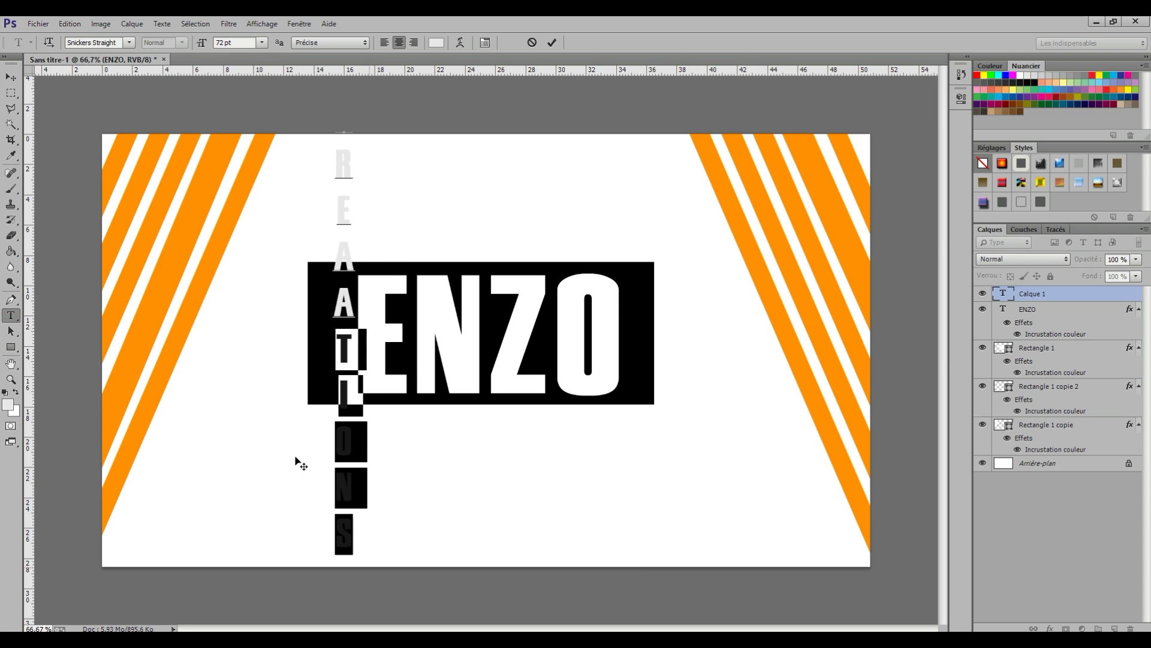
Reduce the stacked word to 18 pt and place it on the black rectangle beside the large text's first letter.
left_click_drag(295, 458, 297, 456)
key("ctrl+a")
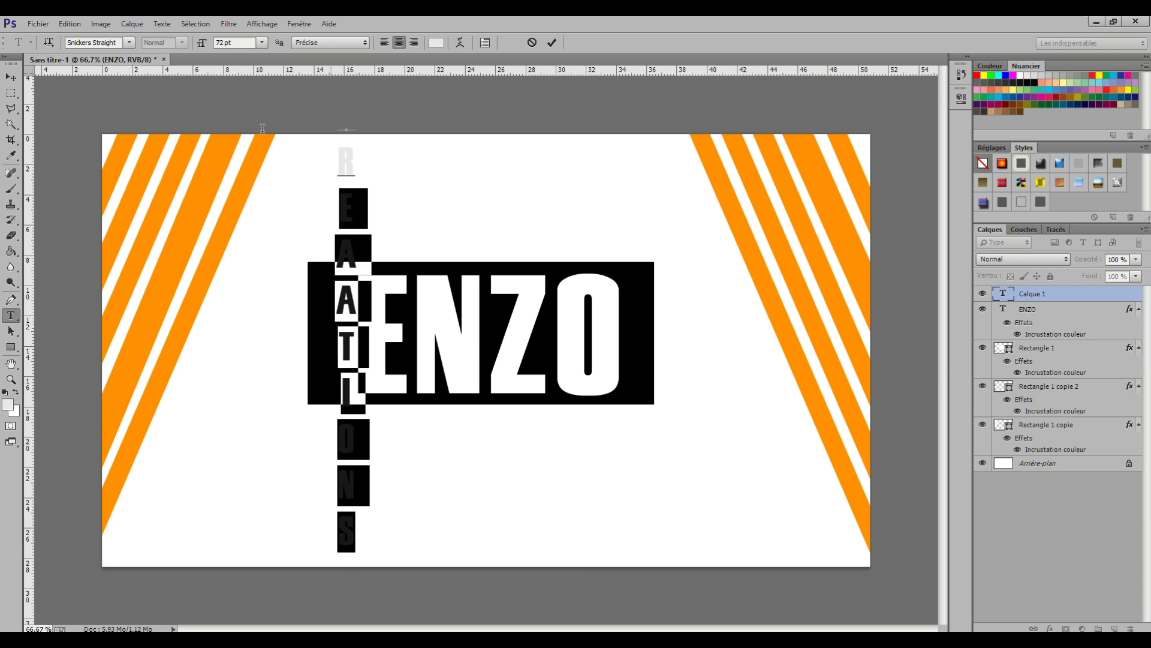
left_click(262, 42)
left_click(252, 179)
left_click_drag(286, 135, 286, 293)
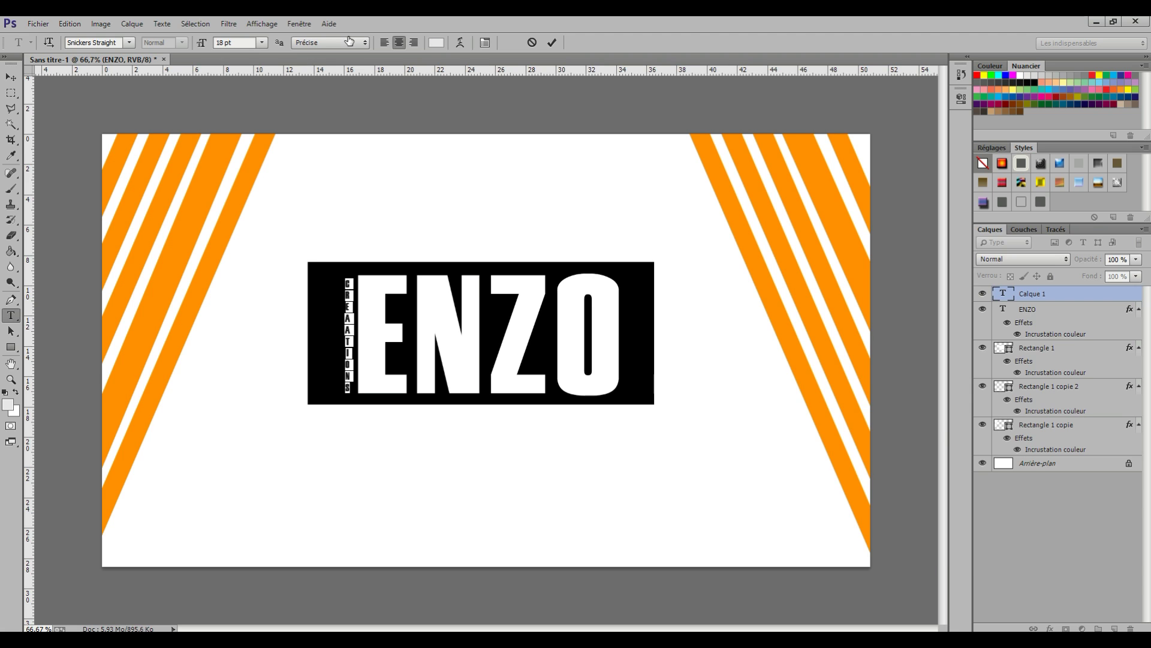
Colour the stacked word white (ffffff) and commit the text.
left_click(436, 42)
left_click(462, 280)
left_click(470, 302)
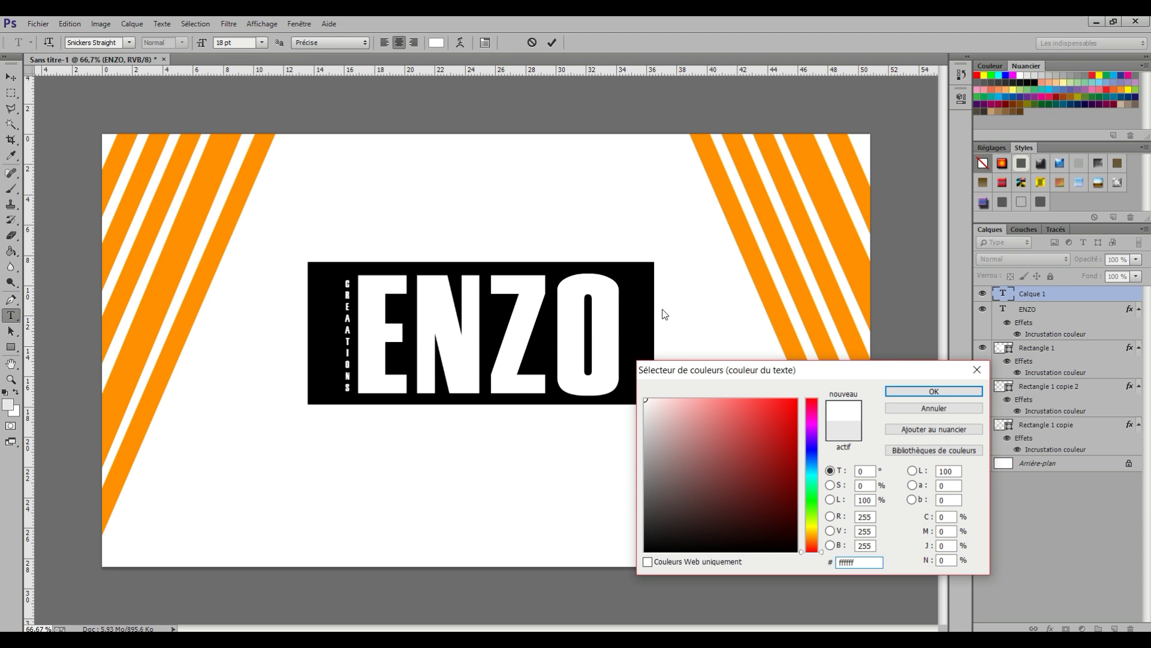
key("Return")
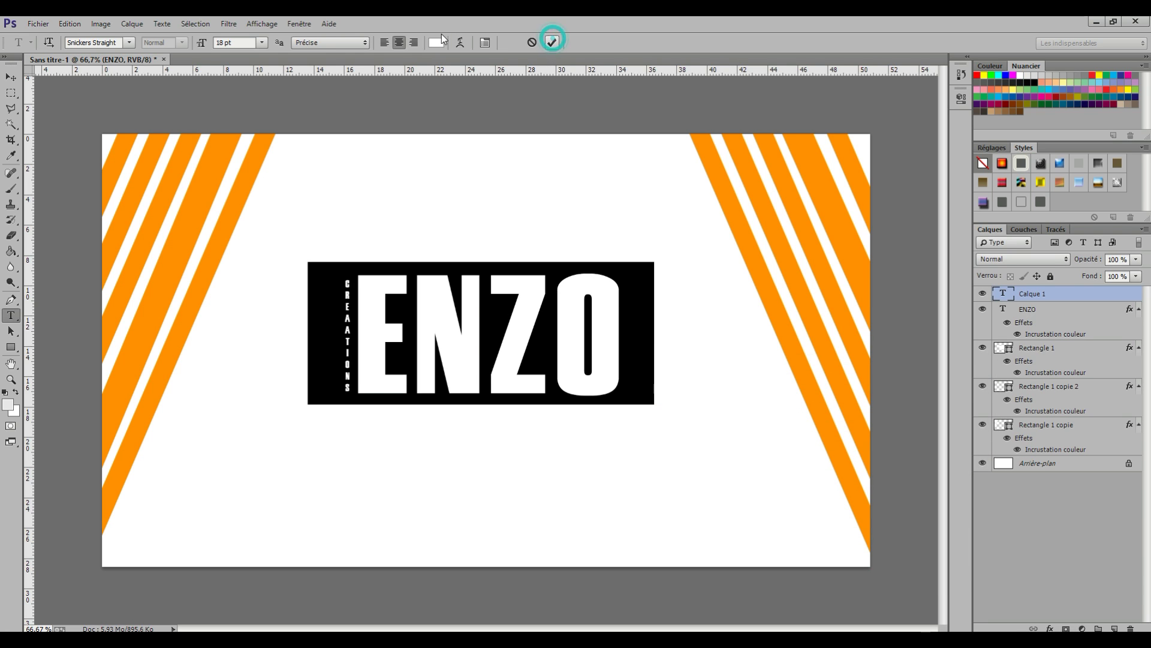
left_click(552, 42)
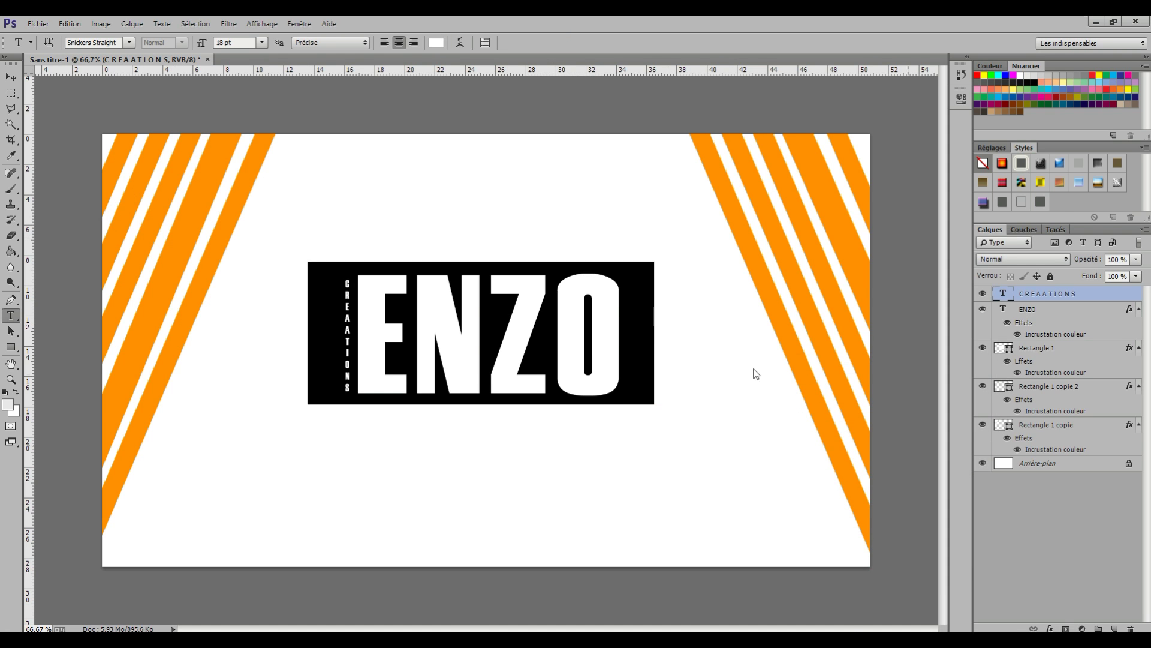
Remove the extra A so the stacked word reads CREATIONS, and shift it into place beside the large text.
right_click(851, 243)
left_click(375, 355)
left_click(348, 329)
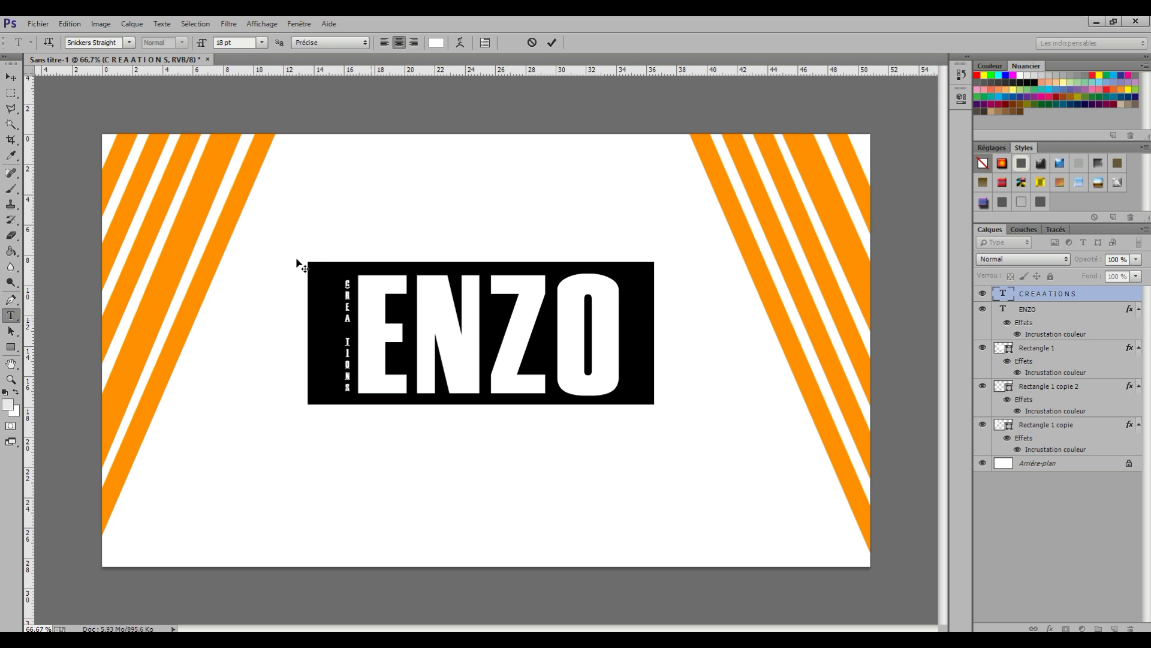
key("BackSpace")
left_click_drag(321, 314, 324, 320)
left_click(552, 42)
Duplicate the CREATIONS text layer and move the copy to just after the large text's last letter.
right_click(1054, 293)
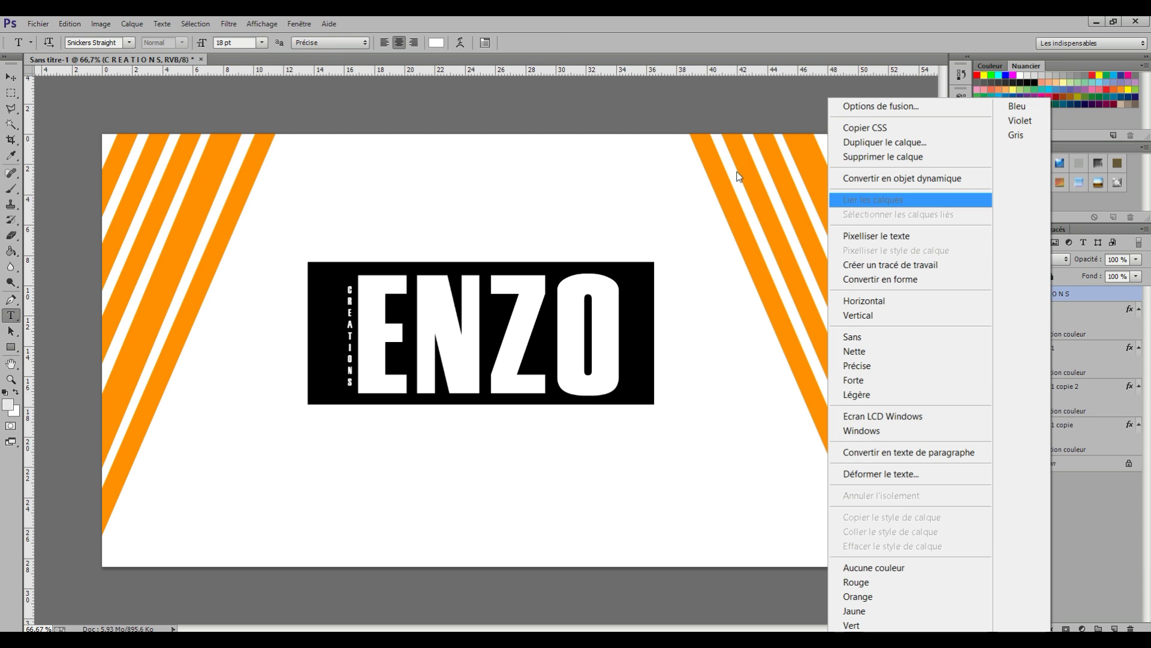
left_click(884, 142)
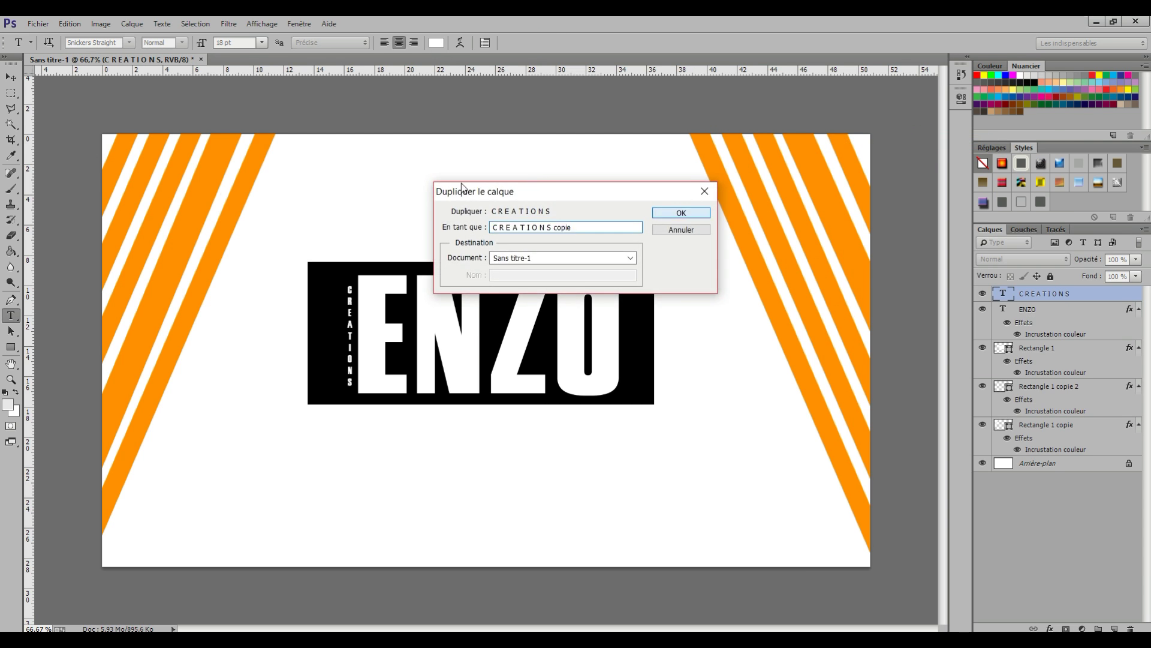
left_click(664, 211)
left_click_drag(12, 62, 5, 68)
left_click(10, 80)
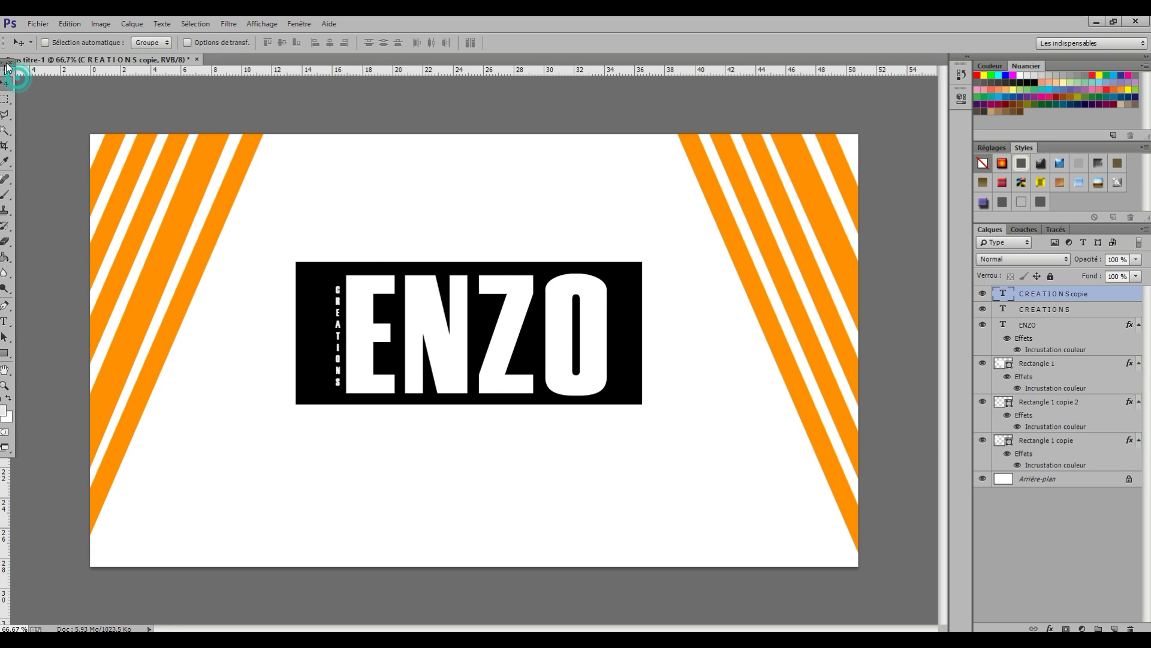
left_click(17, 62)
left_click_drag(7, 66, 2, 72)
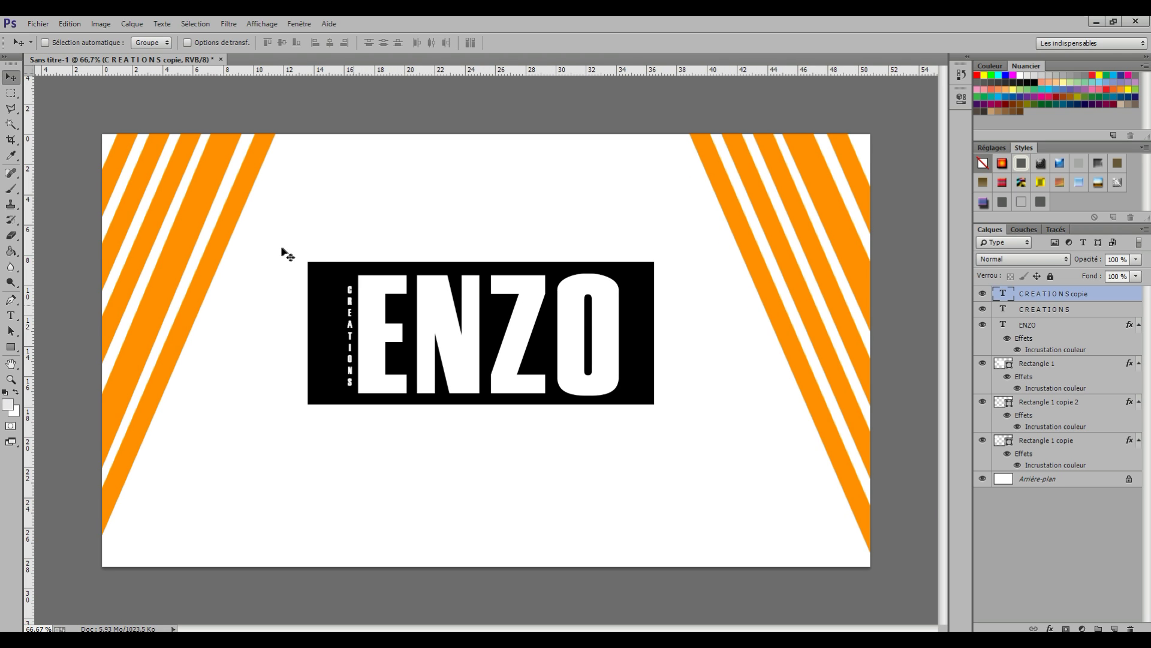
left_click_drag(346, 312, 501, 258)
Level the copied CREATIONS text with the original using a horizontal guide, and move the guide off the canvas.
left_click_drag(325, 71, 283, 264)
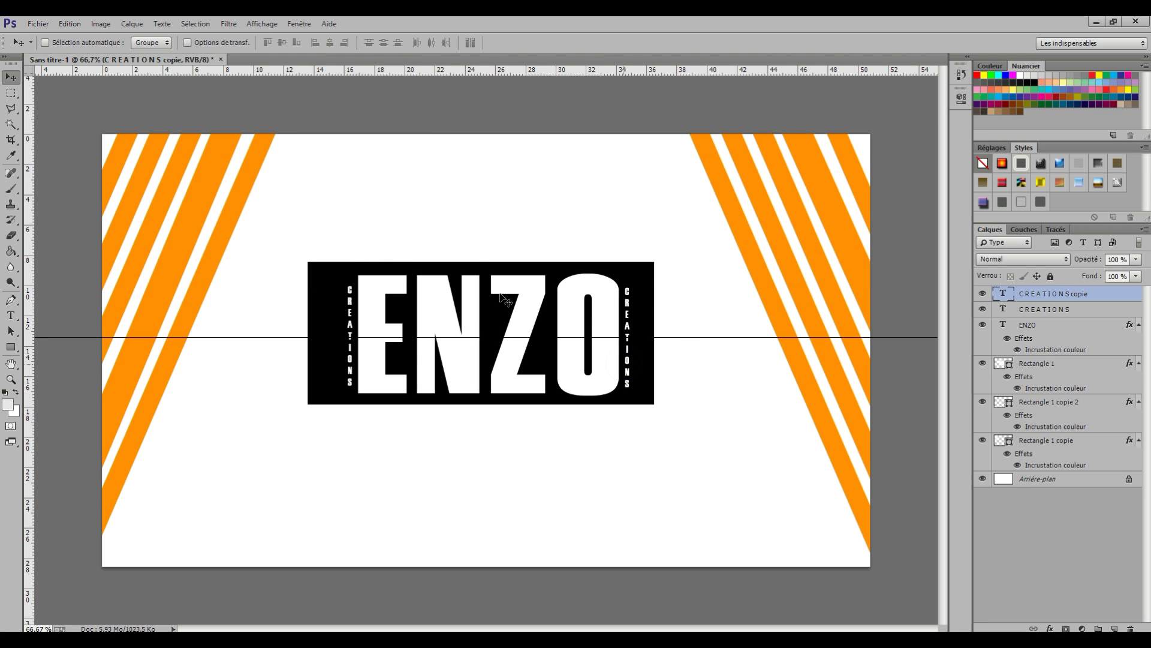
left_click_drag(501, 296, 502, 294)
left_click_drag(740, 268, 701, 90)
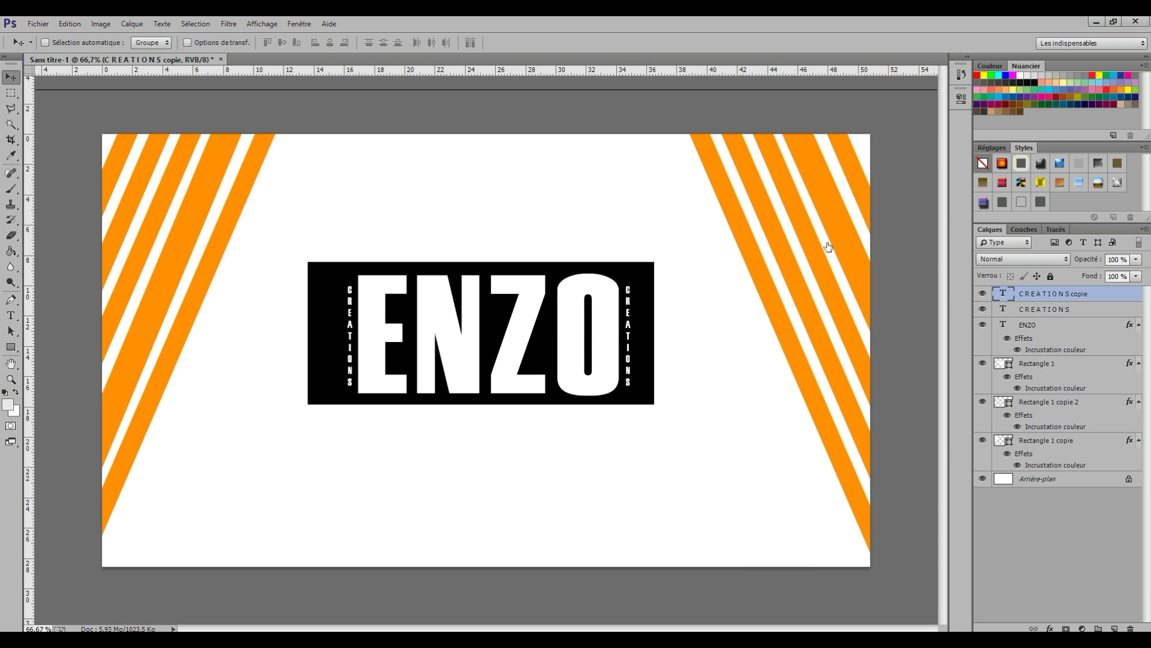
Add a drop shadow to the duplicated CREATIONS text layer.
right_click(958, 294)
left_click(887, 103)
key("h")
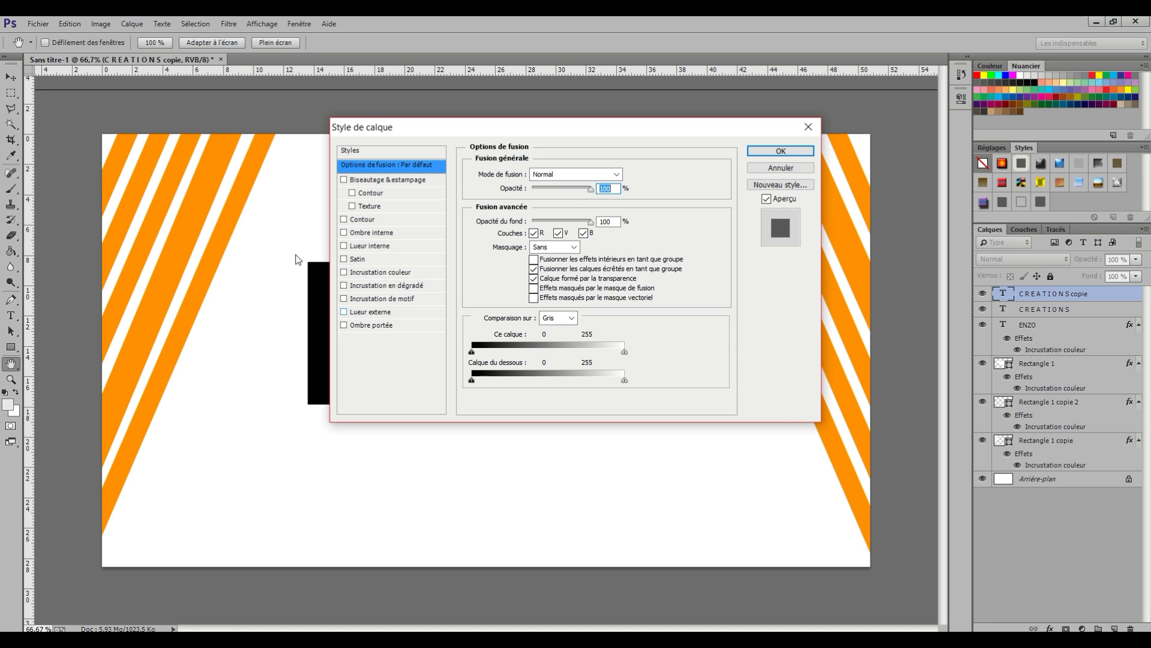
left_click(370, 324)
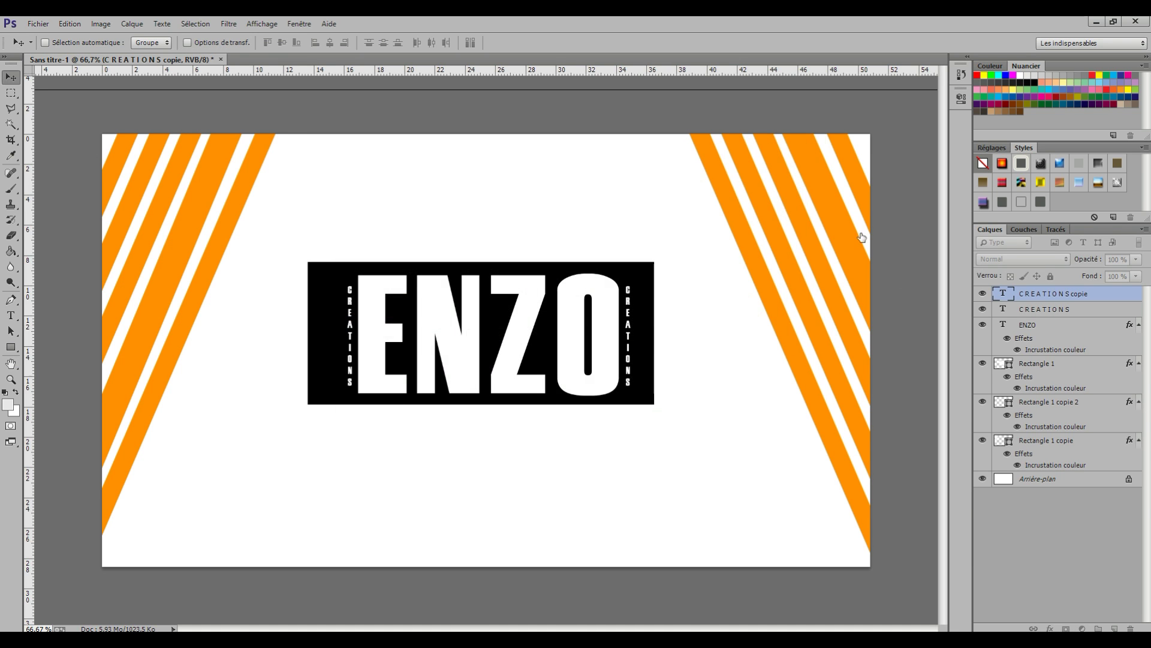
Apply a drop shadow with the default settings to the original CREATIONS text layer.
right_click(1082, 371)
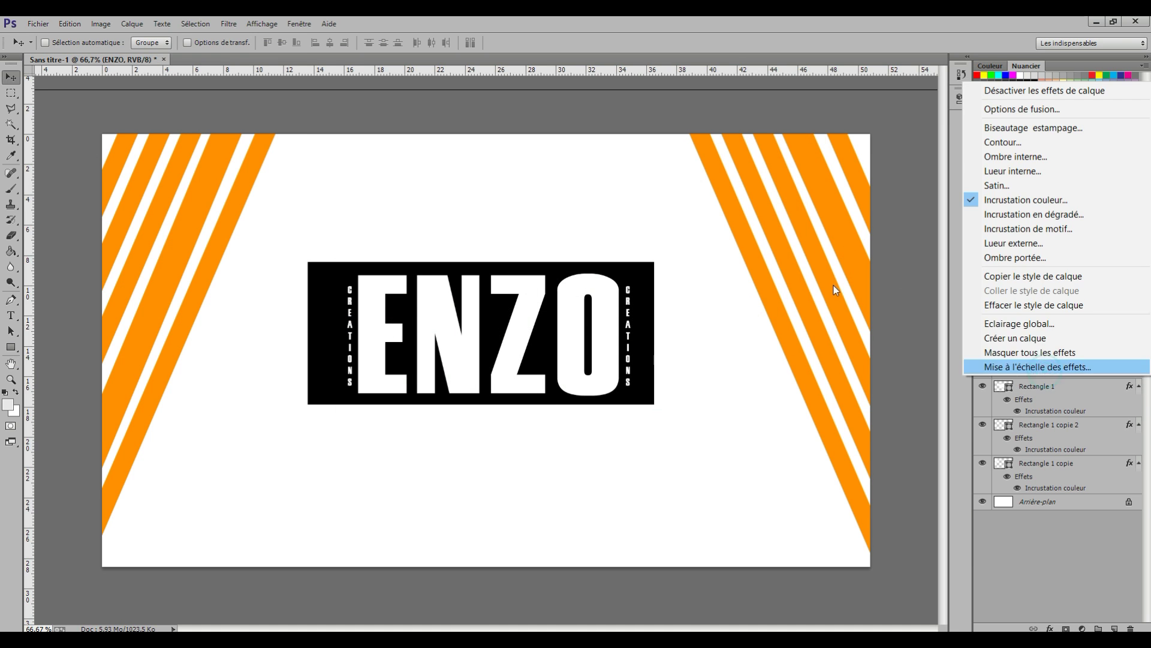
left_click(742, 229)
right_click(1046, 334)
left_click(884, 106)
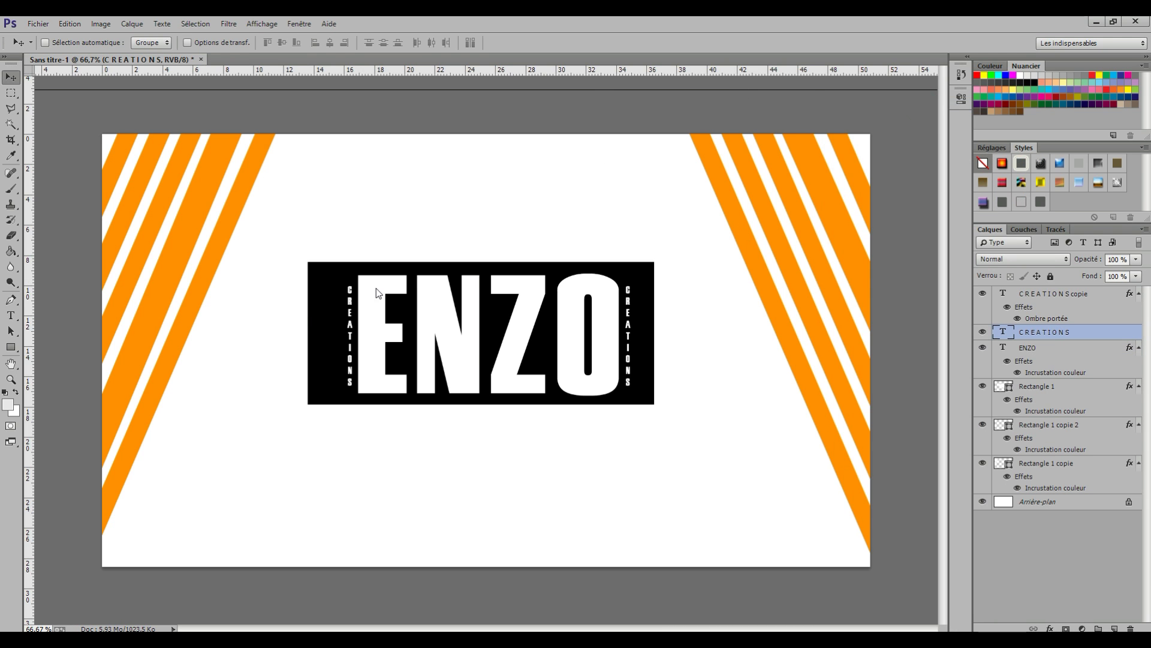
left_click(371, 325)
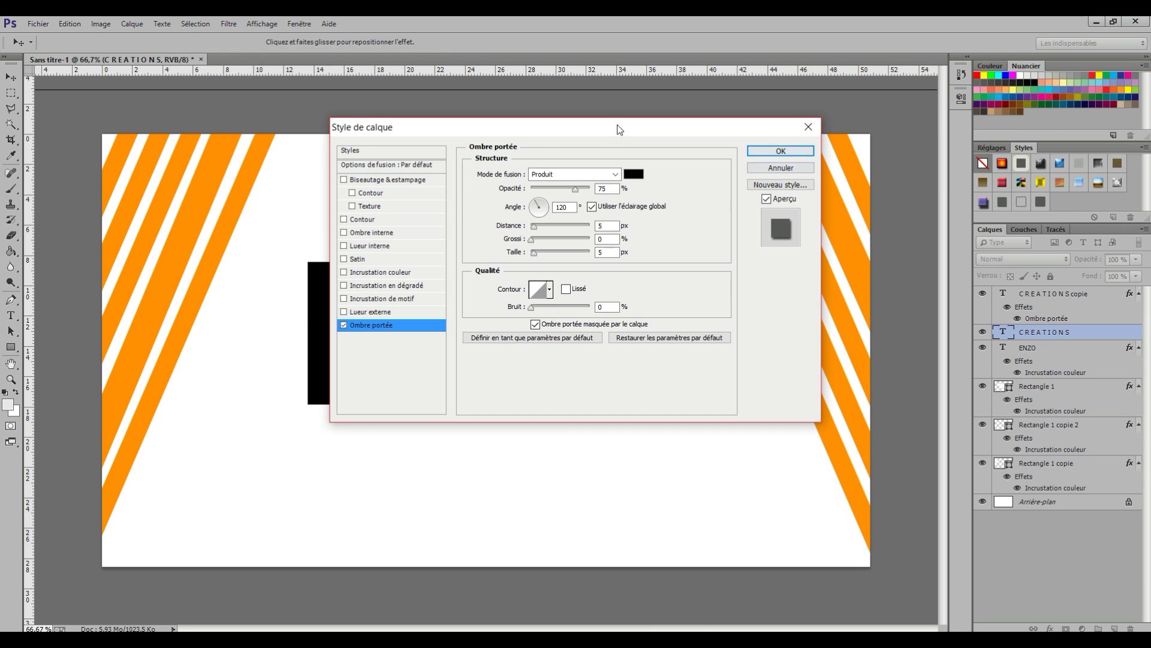
left_click(780, 151)
Add a drop shadow to the large text layer, keeping its colour overlay.
right_click(1058, 379)
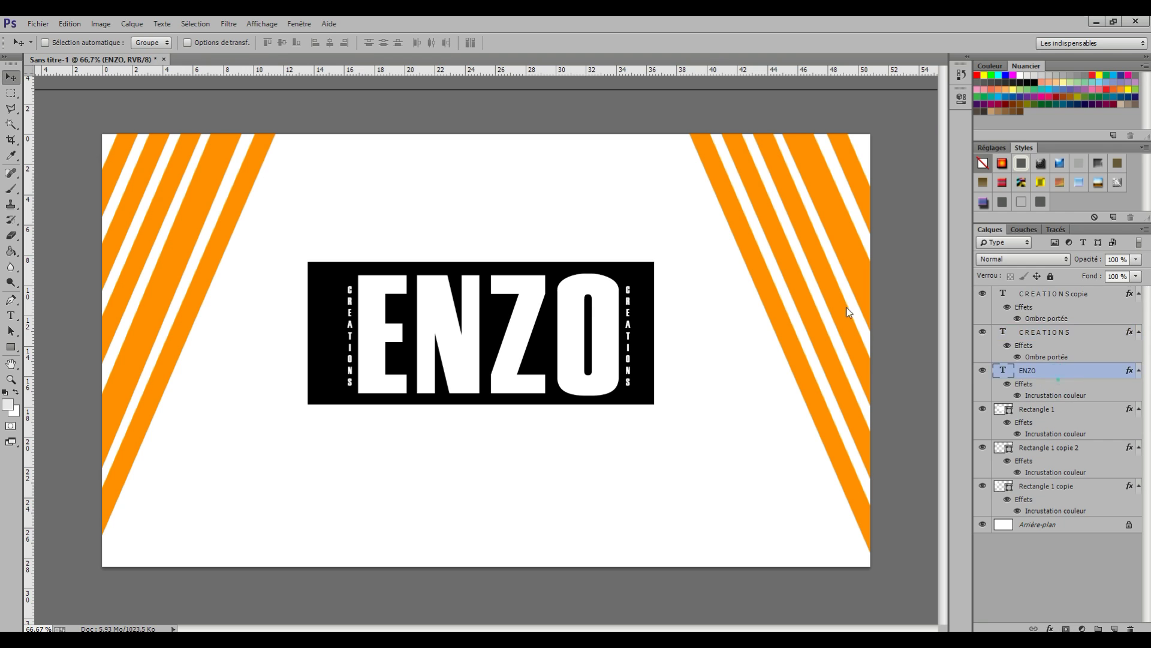
left_click(1013, 87)
left_click(1022, 112)
left_click(371, 325)
left_click(785, 151)
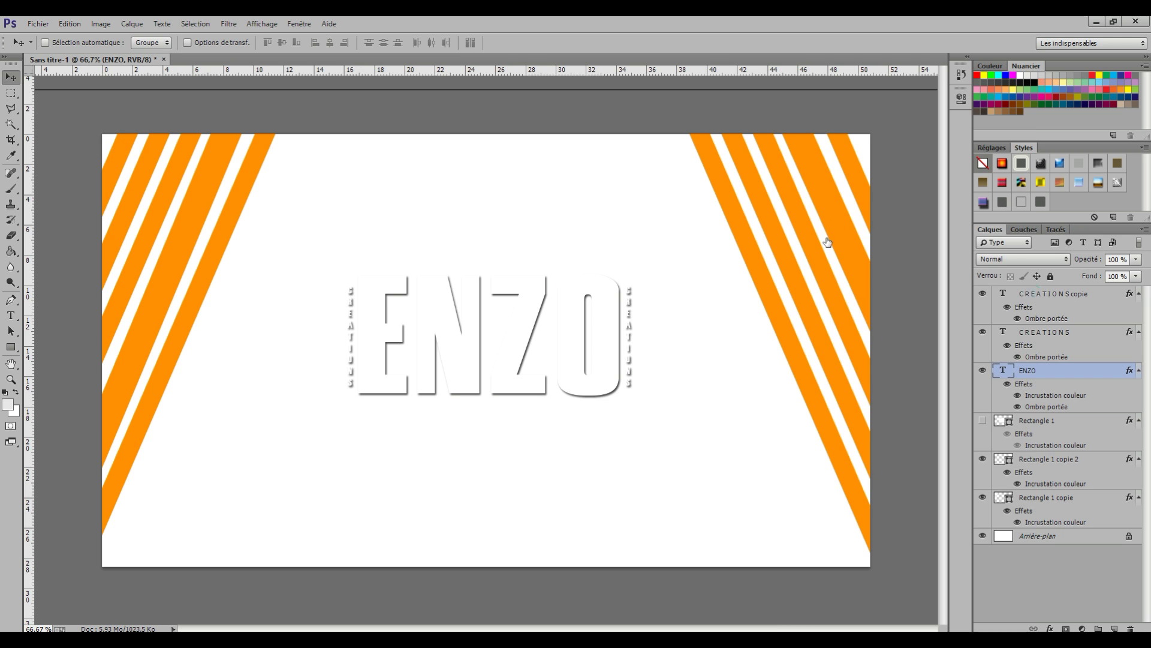
right_click(1047, 294)
left_click(914, 107)
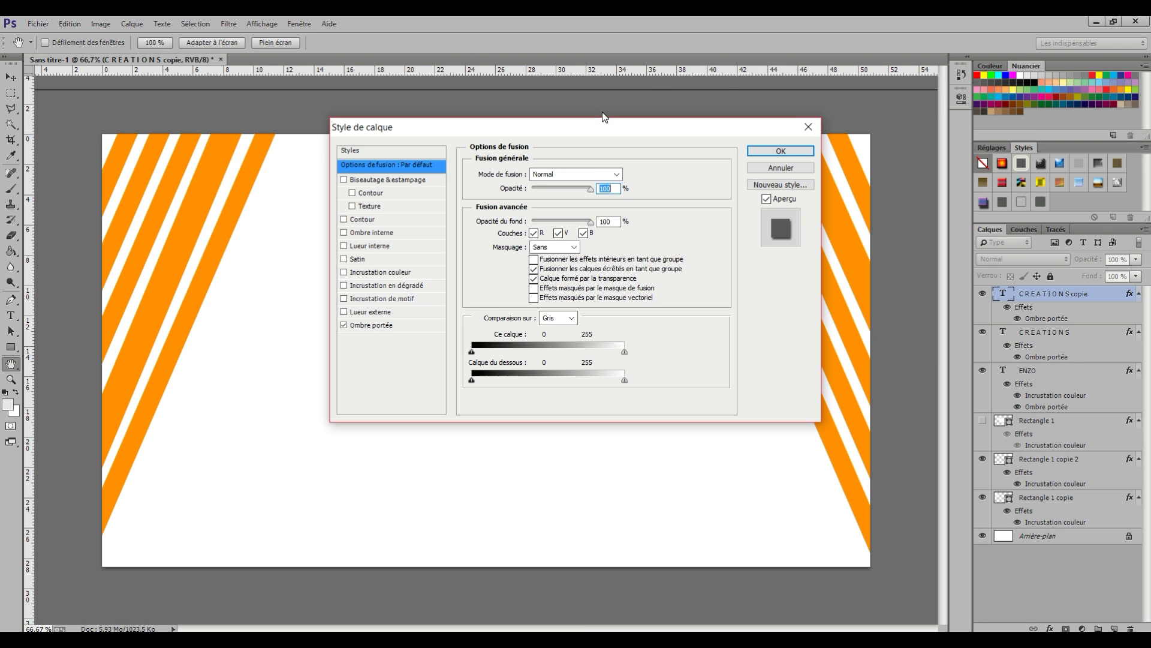
left_click(809, 126)
Duplicate the large text layer and offset the copy slightly up and to the left of the original.
right_click(1054, 370)
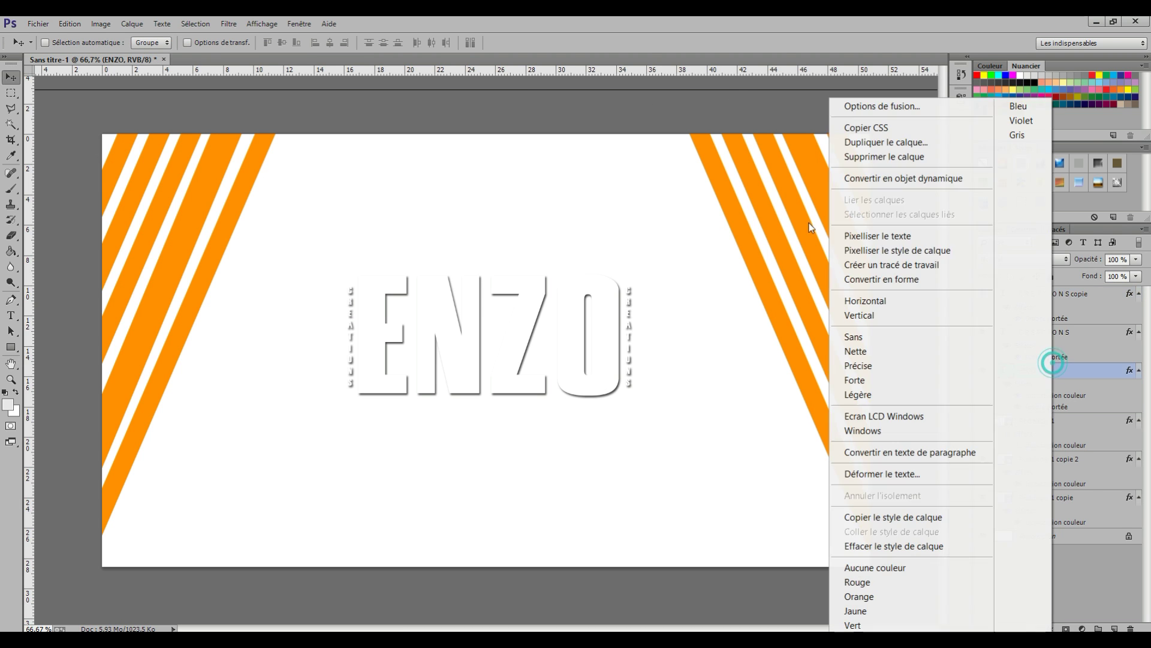
left_click(888, 143)
left_click(671, 212)
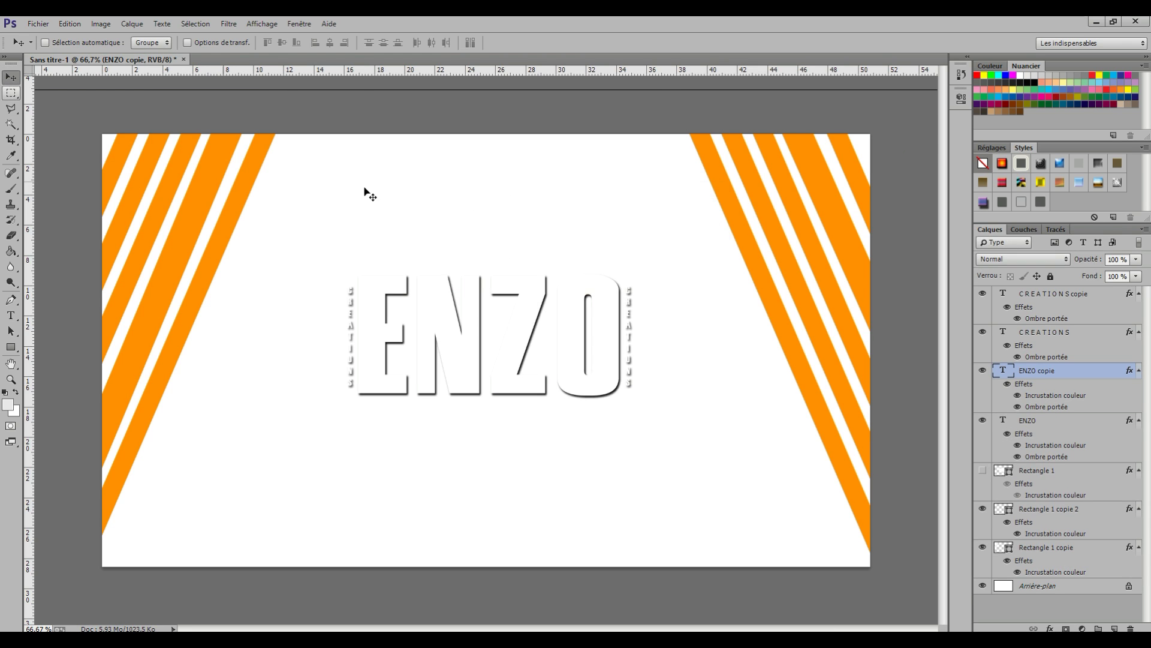
left_click_drag(457, 334, 463, 334)
left_click_drag(371, 272, 369, 269)
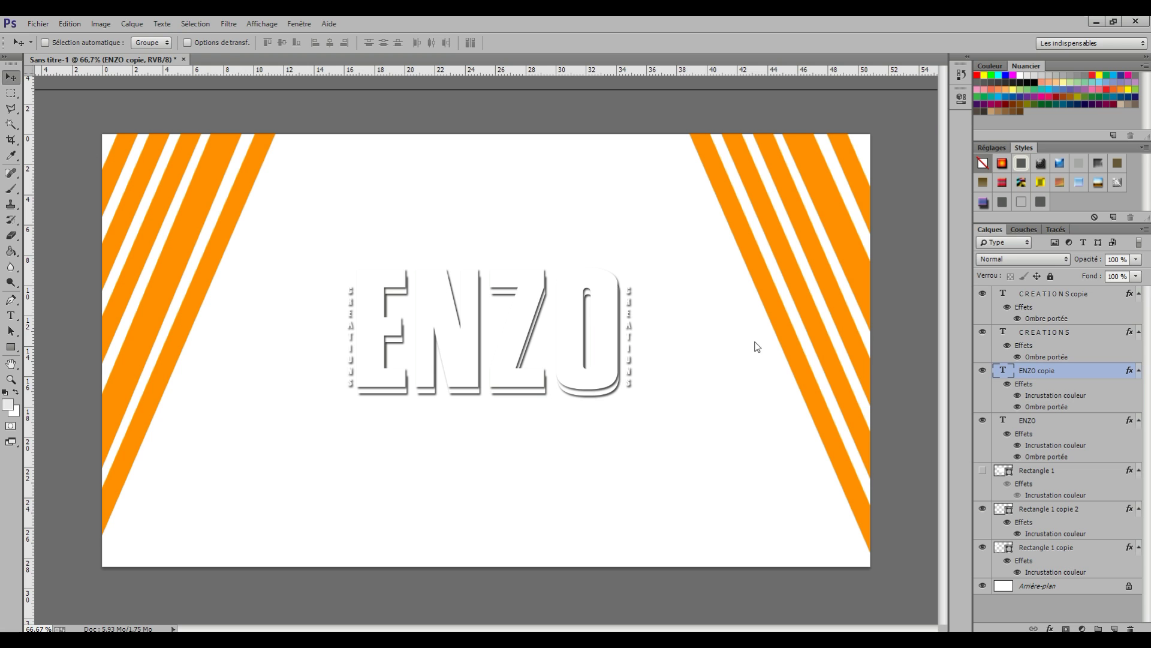
Duplicate the CREATIONS copie text layer and shift the new copy slightly.
right_click(1088, 293)
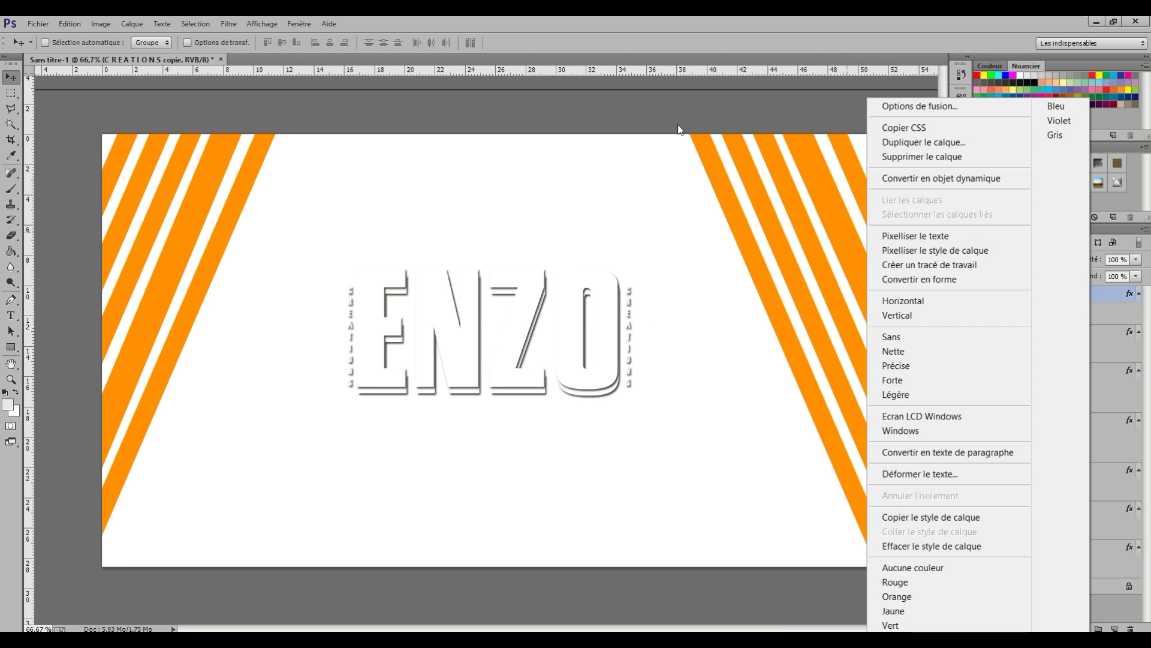
left_click(924, 142)
left_click(682, 212)
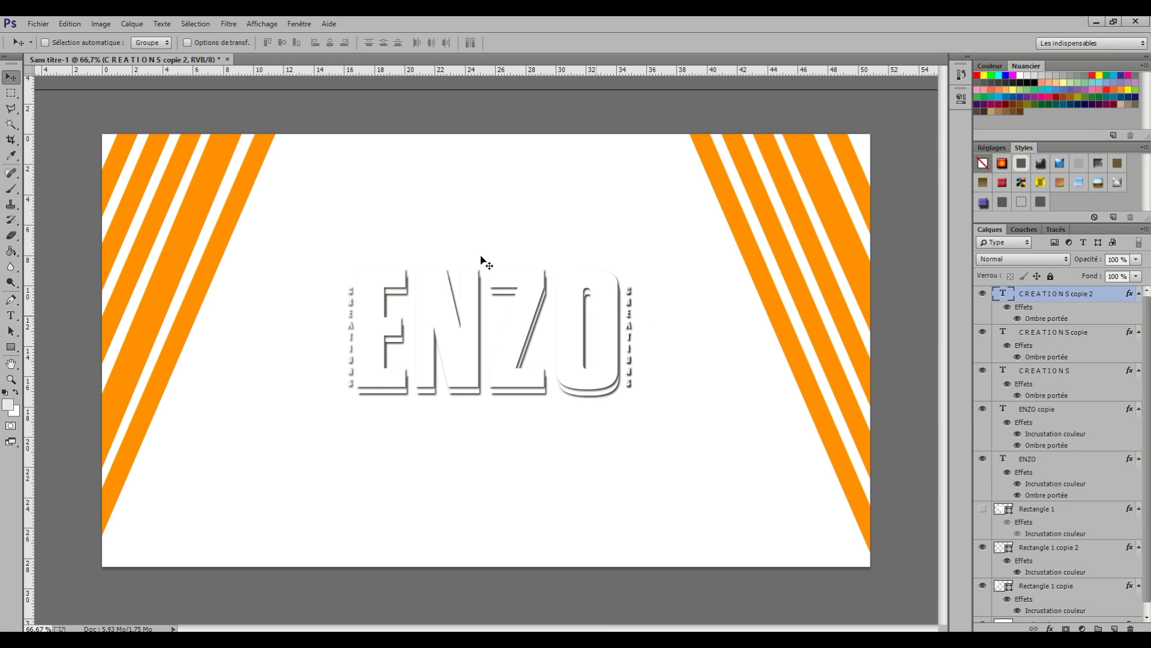
left_click_drag(627, 322, 628, 338)
Duplicate the original CREATIONS text layer.
left_click(1047, 370)
right_click(1046, 370)
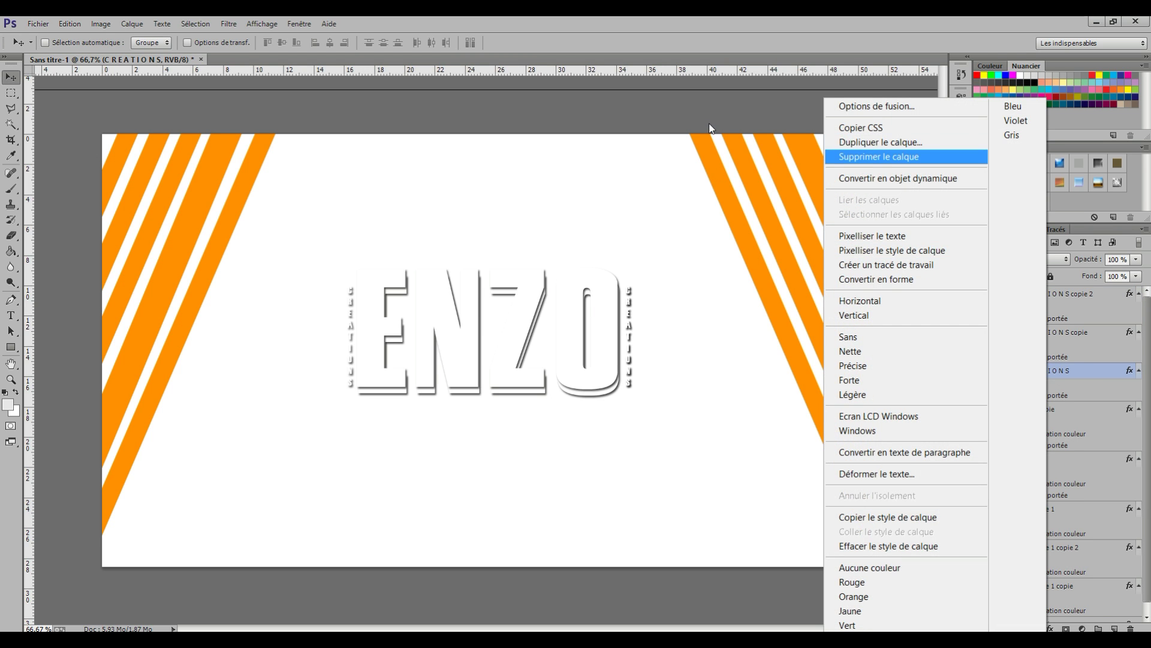
left_click(881, 142)
key("Return")
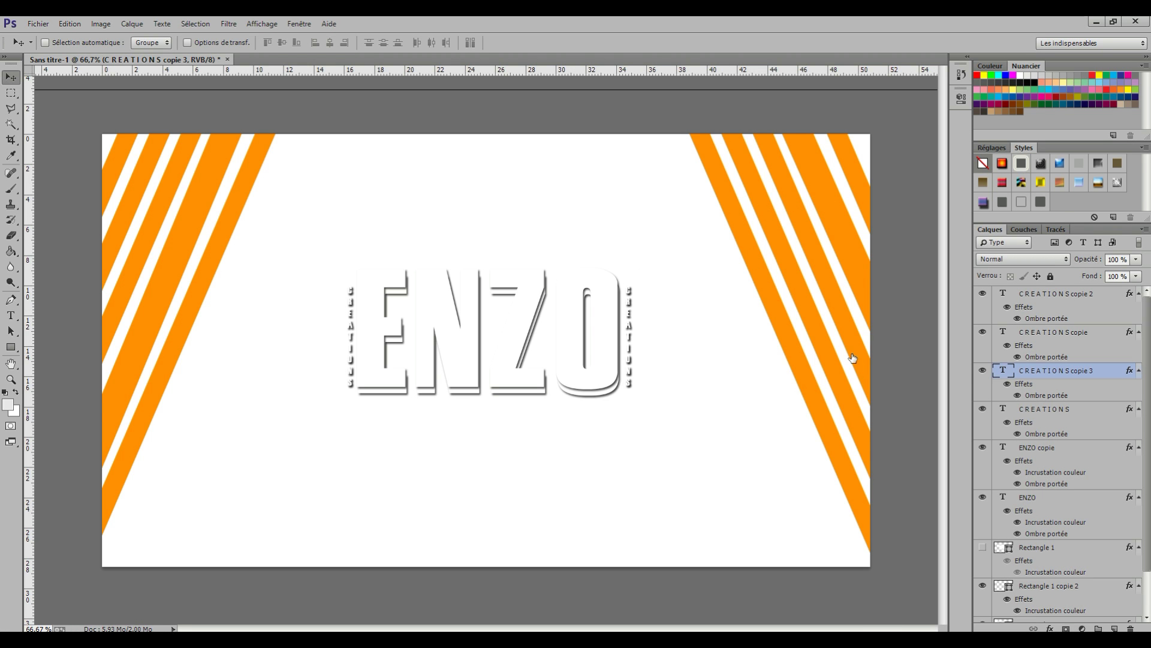
Open the colour picker for the original large text layer's colour overlay.
right_click(1067, 448)
left_click(1112, 391)
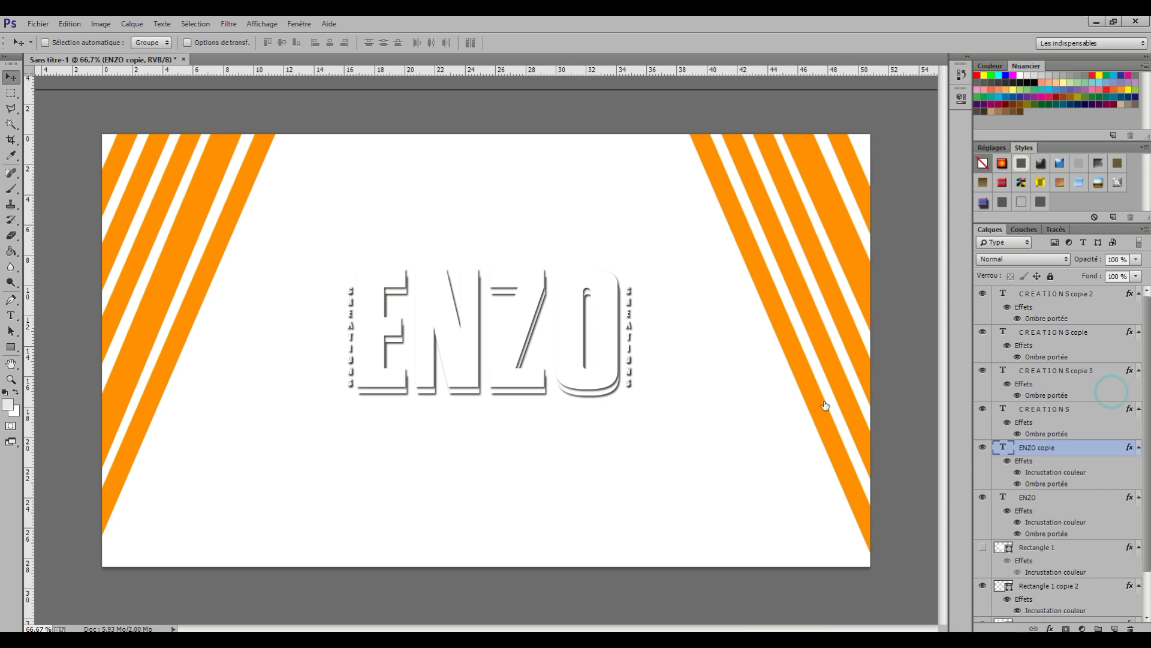
right_click(1041, 497)
left_click(888, 106)
left_click(409, 273)
left_click(633, 174)
left_click(579, 263)
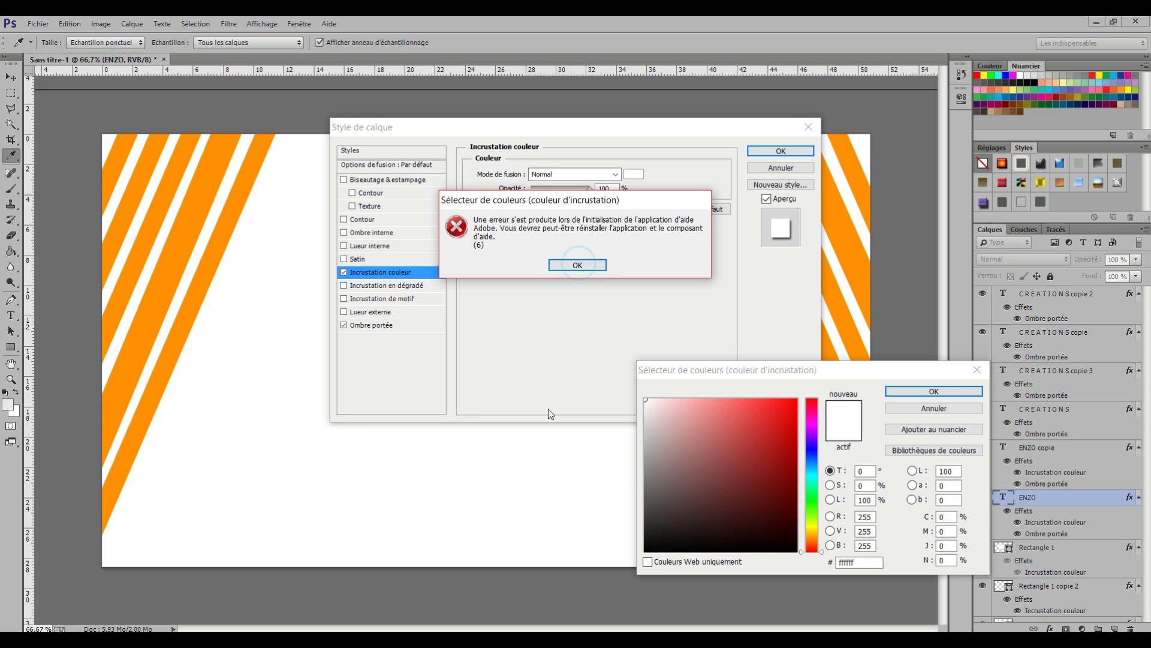
left_click(577, 265)
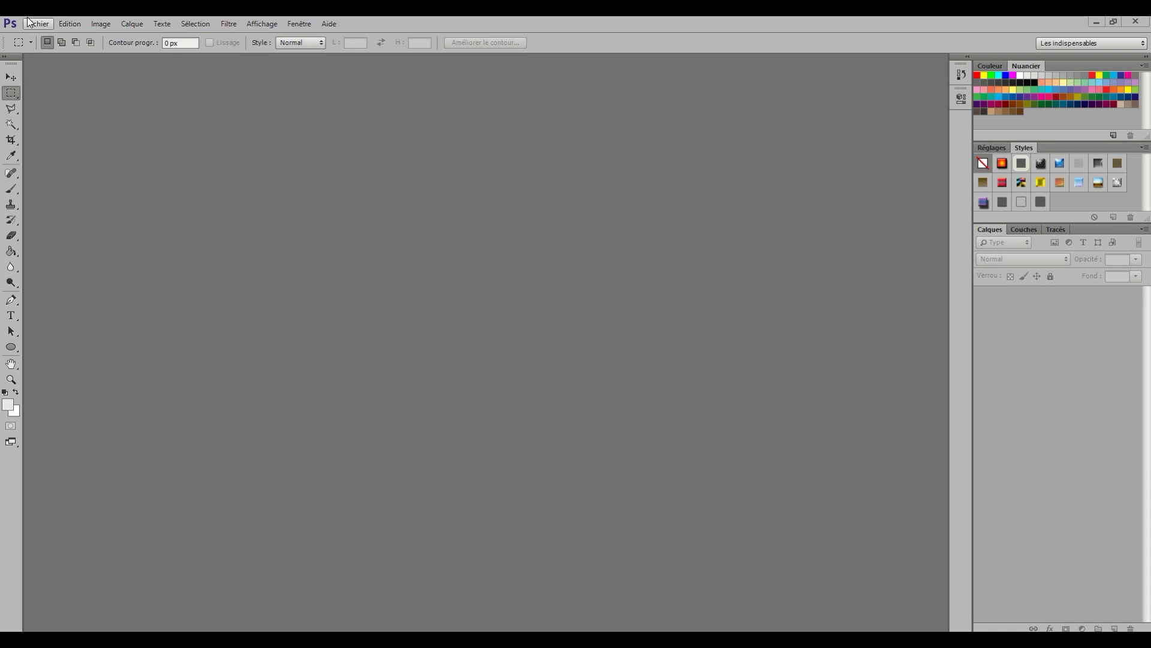
Create a new 1920 x 1080 pixel document with a white background.
left_click(37, 24)
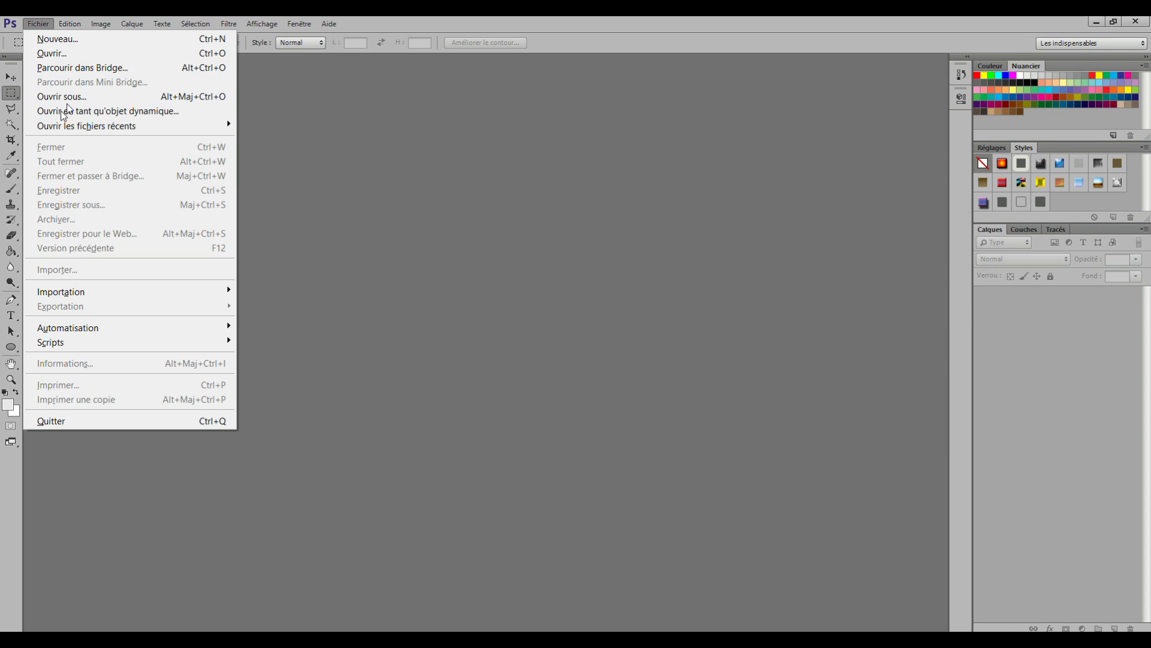
left_click(86, 39)
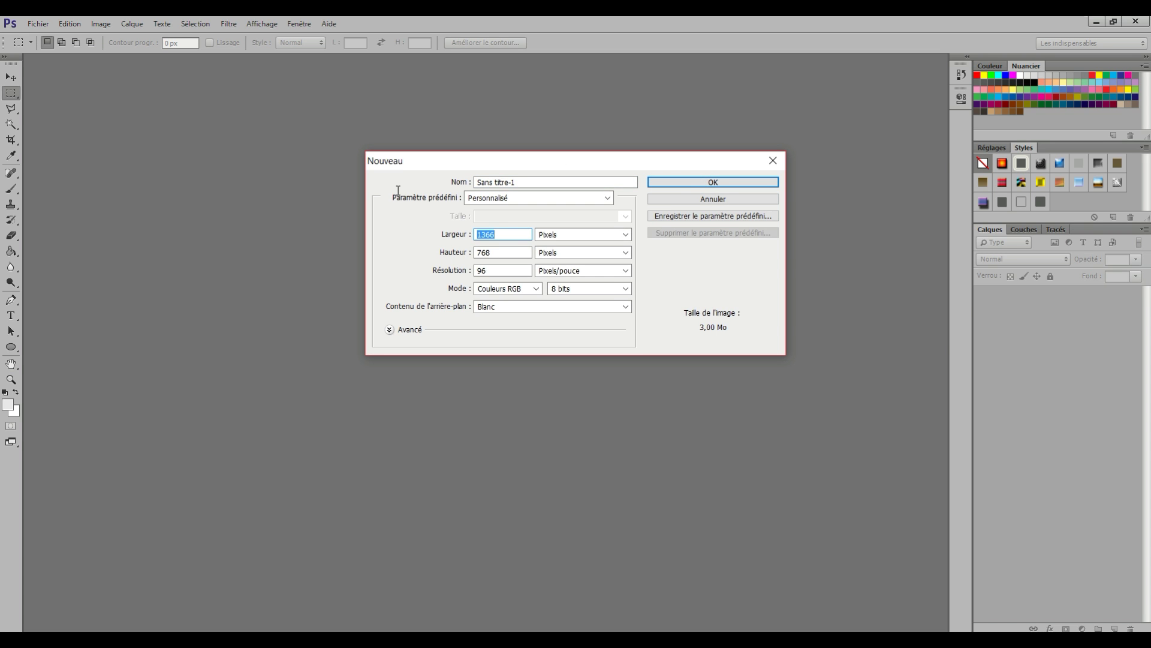
type("1920")
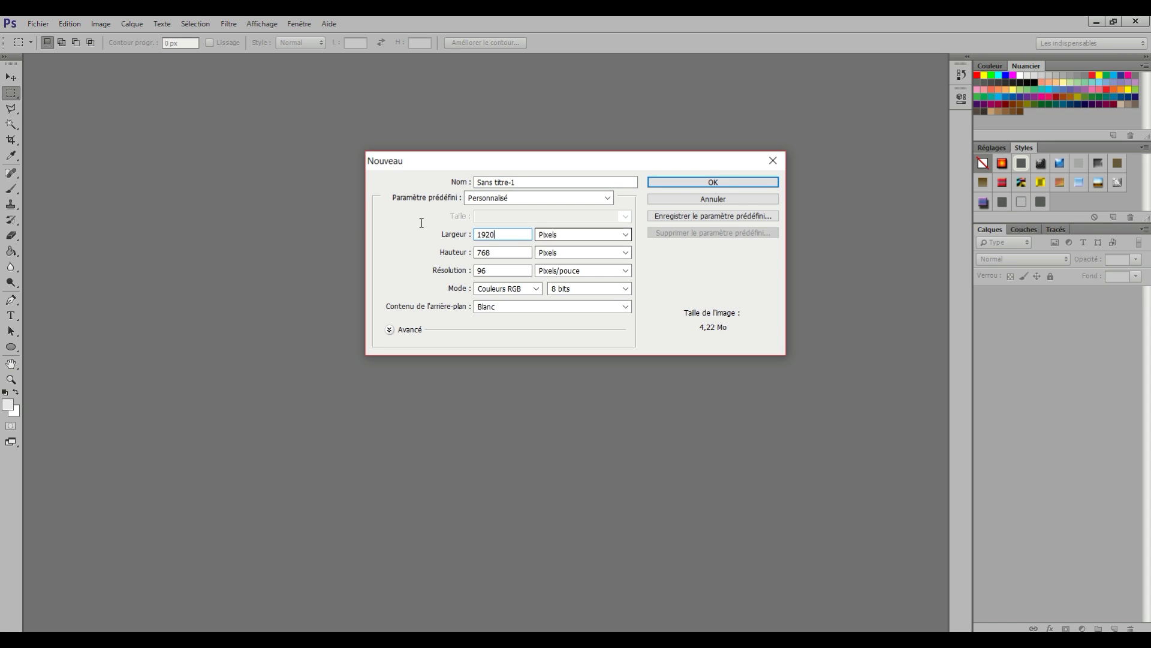
key("Tab")
type("108")
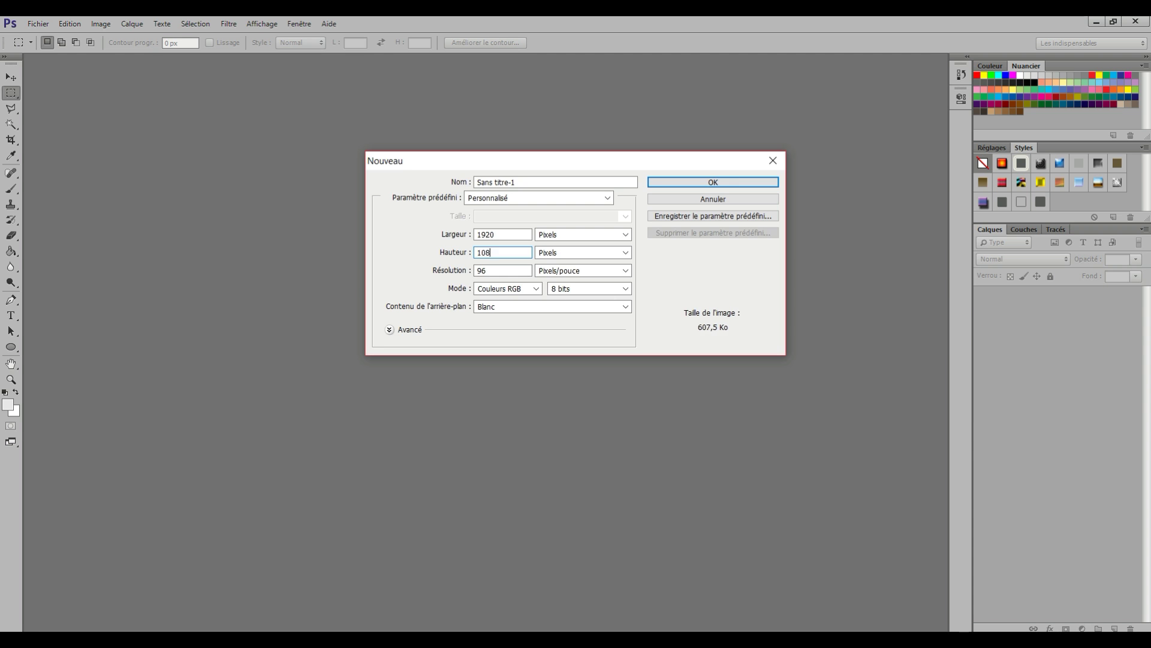
type("0")
key("Return")
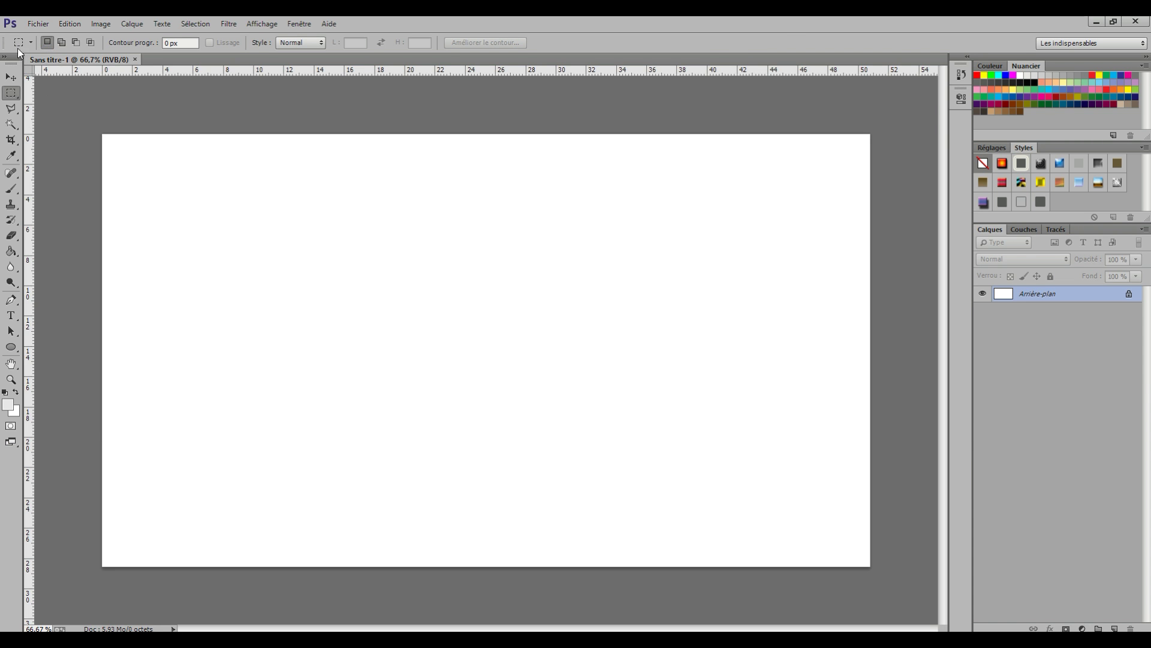
Activate the Custom Shape tool in place of the Ellipse tool.
left_click(33, 24)
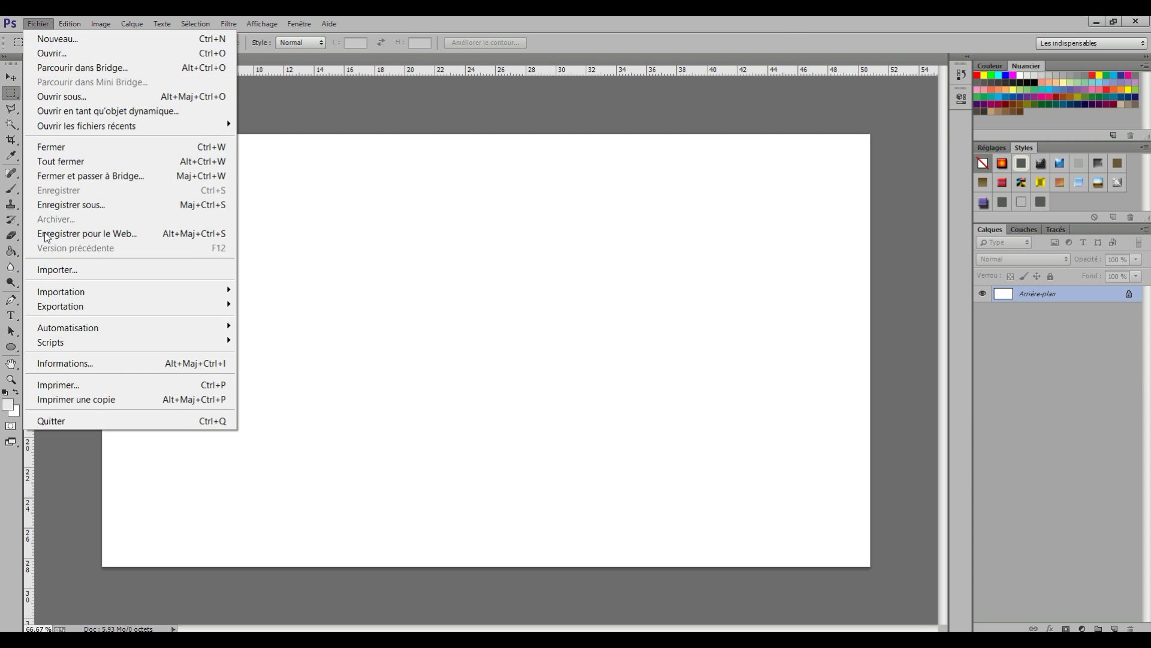
left_click(303, 258)
left_click(11, 346)
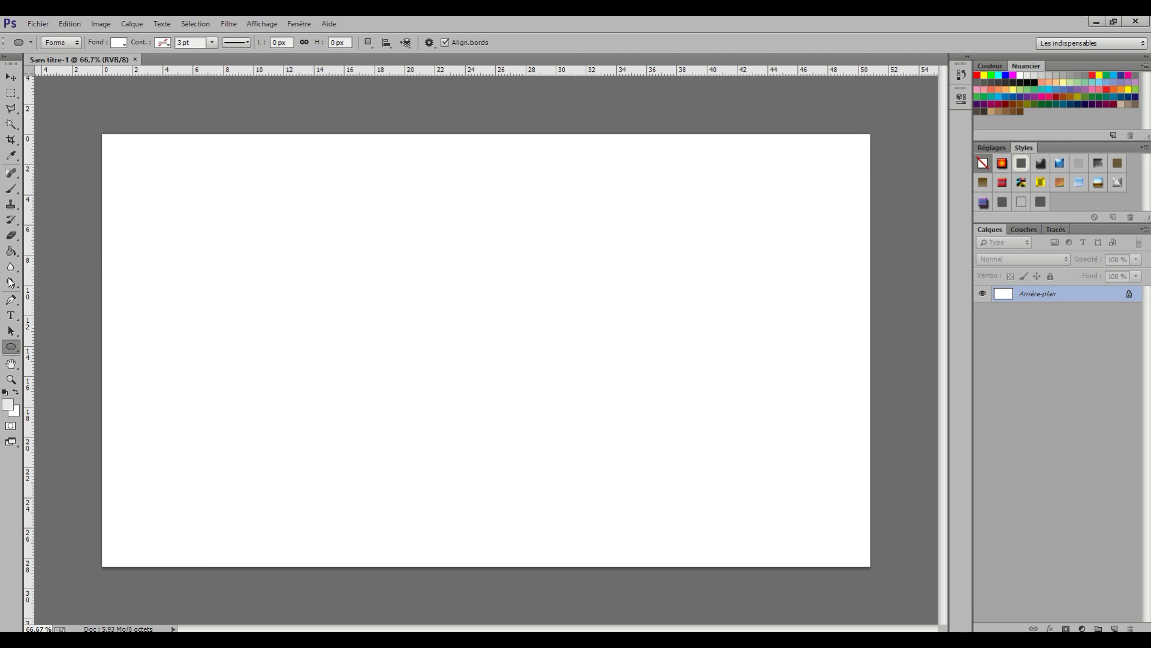
right_click(11, 346)
key("Down")
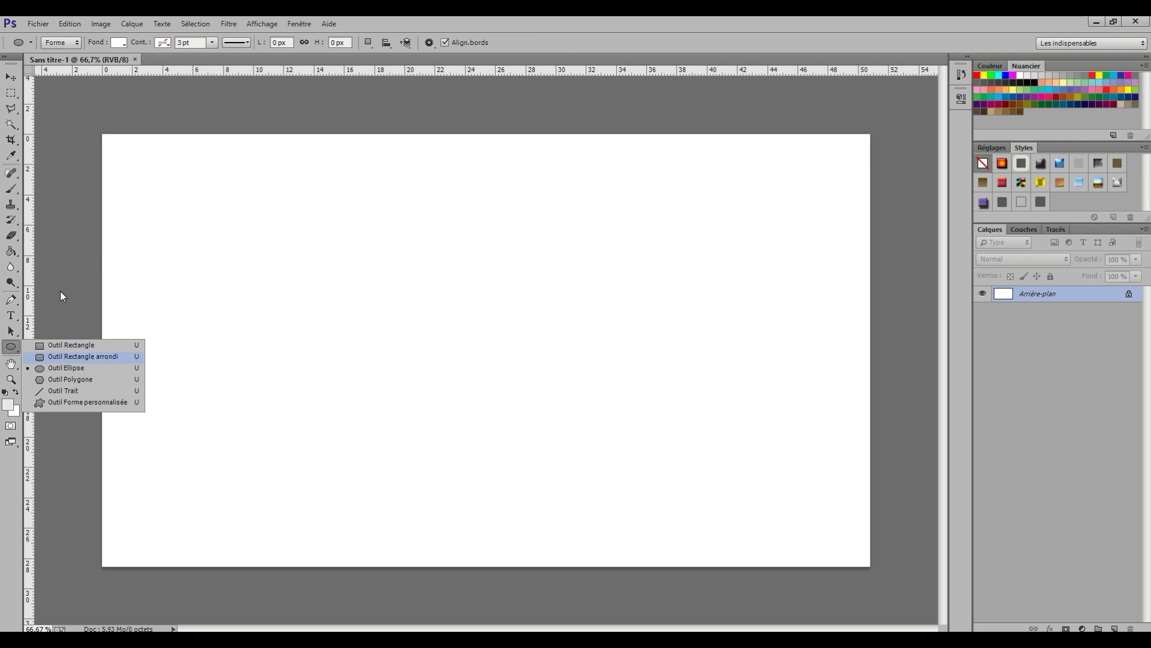
key("Up")
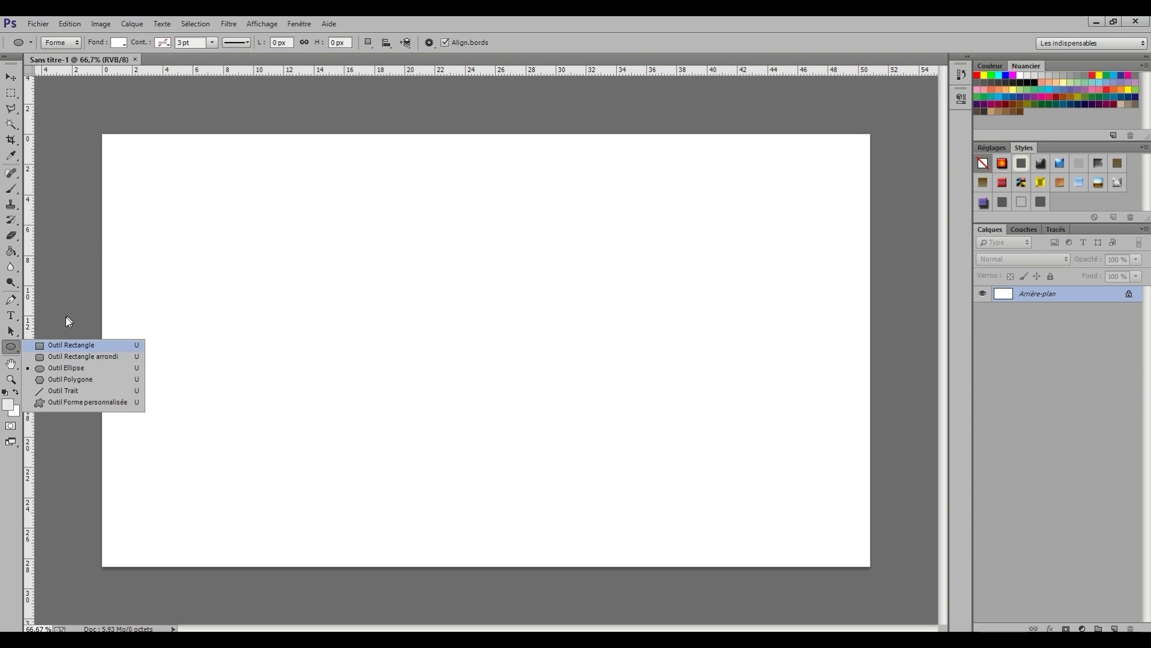
key("Down")
key("Down")
key("Down")
key("Down")
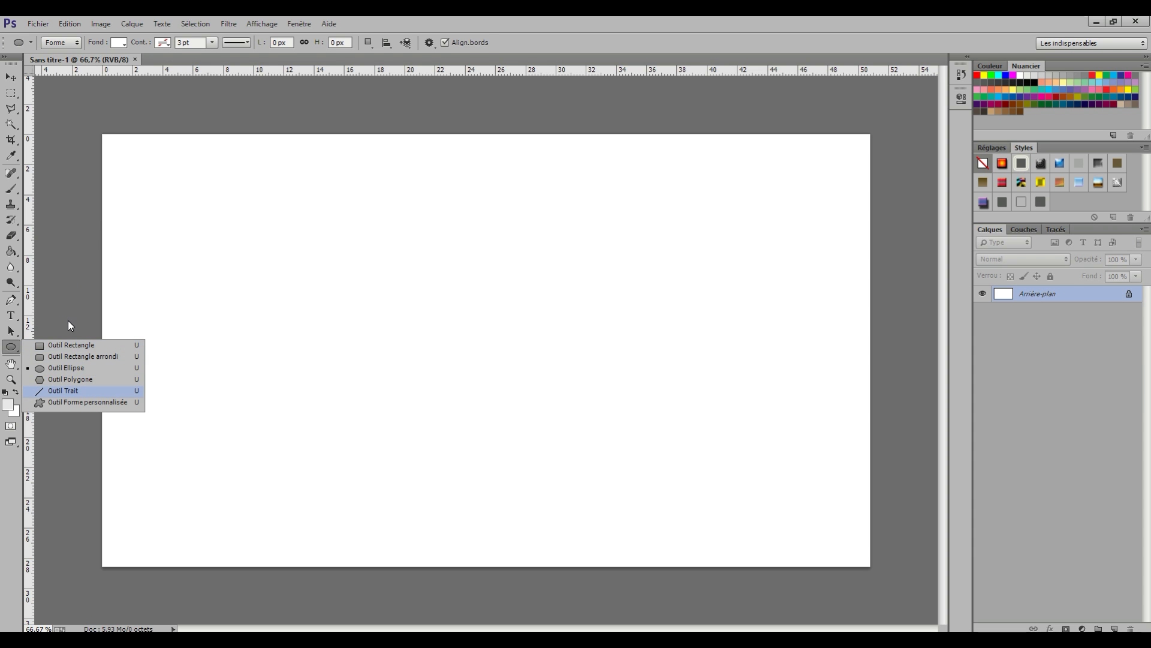
key("Down")
key("Return")
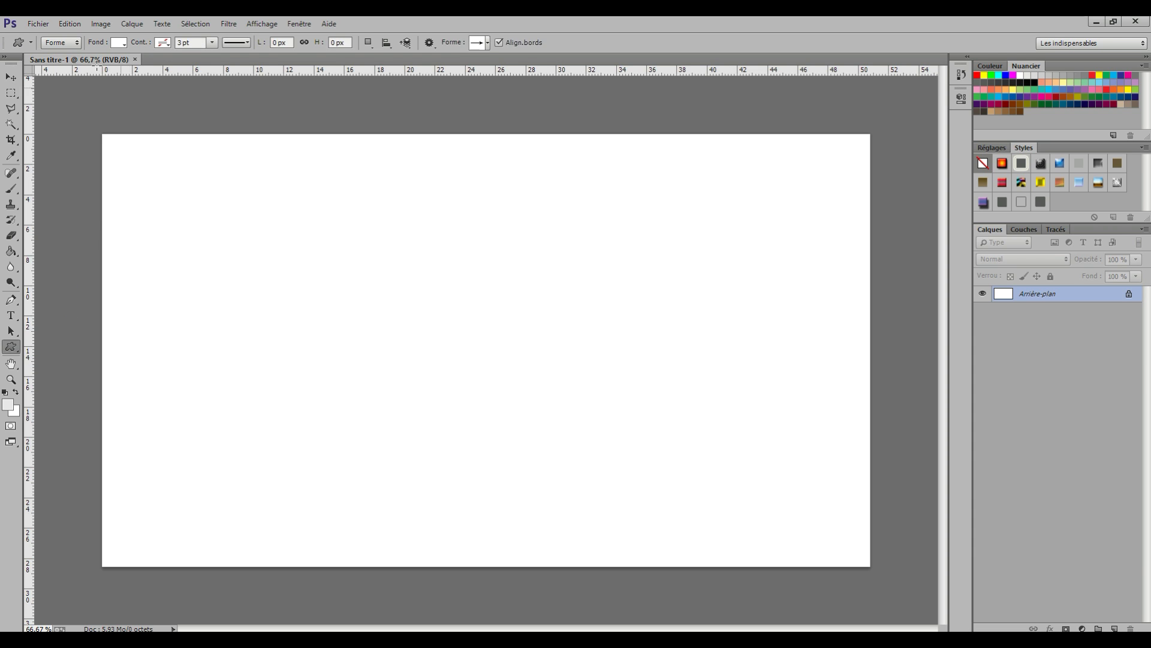
left_click(55, 44)
left_click(55, 45)
Choose the lightning bolt preset and draw a bolt about 413 x 788 px near the middle of the canvas.
left_click(488, 43)
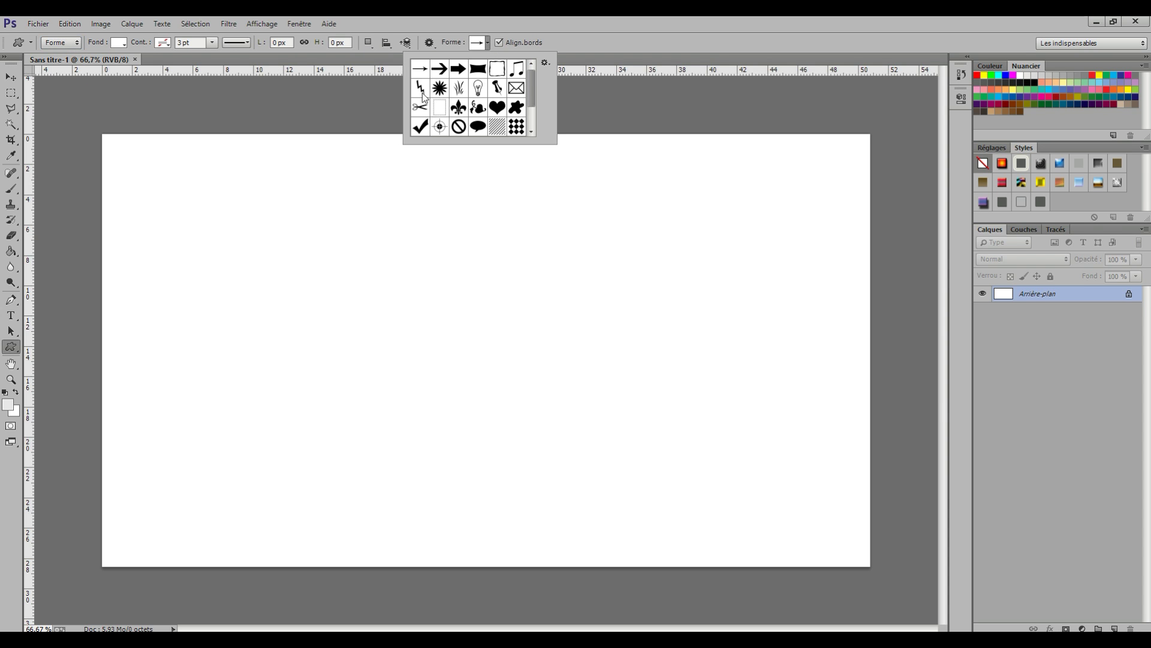
scroll(422, 96, "down", 3)
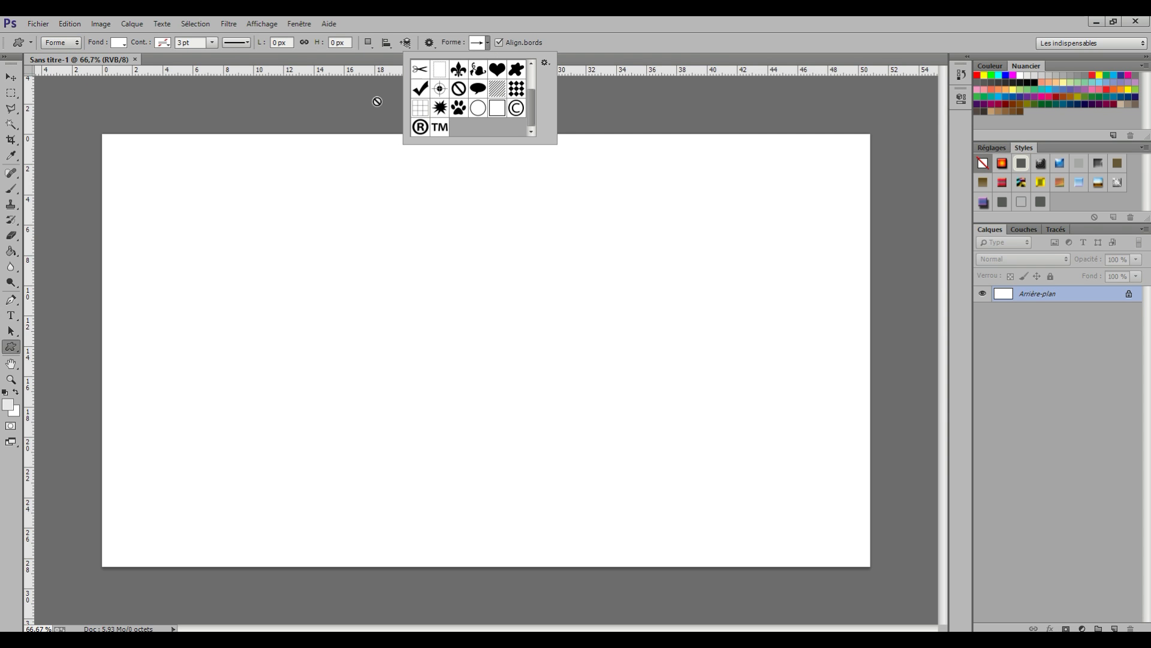
scroll(377, 102, "up", 3)
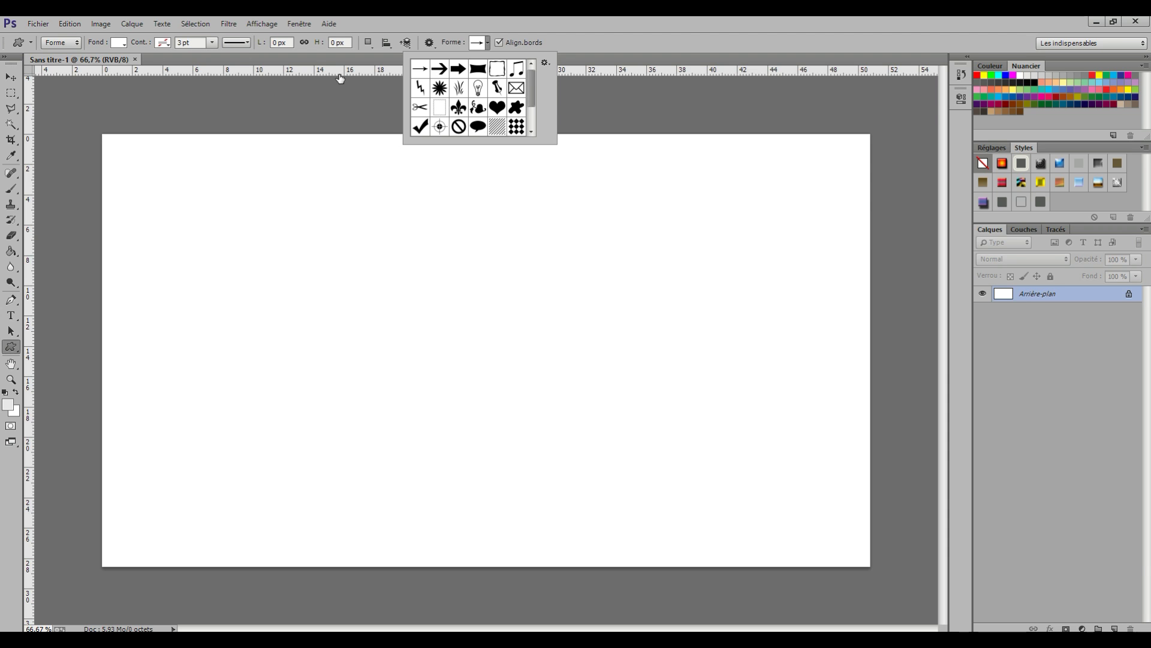
scroll(420, 88, "down", 1)
scroll(420, 88, "up", 1)
left_click(420, 88)
left_click(545, 62)
left_click(657, 66)
key("Escape")
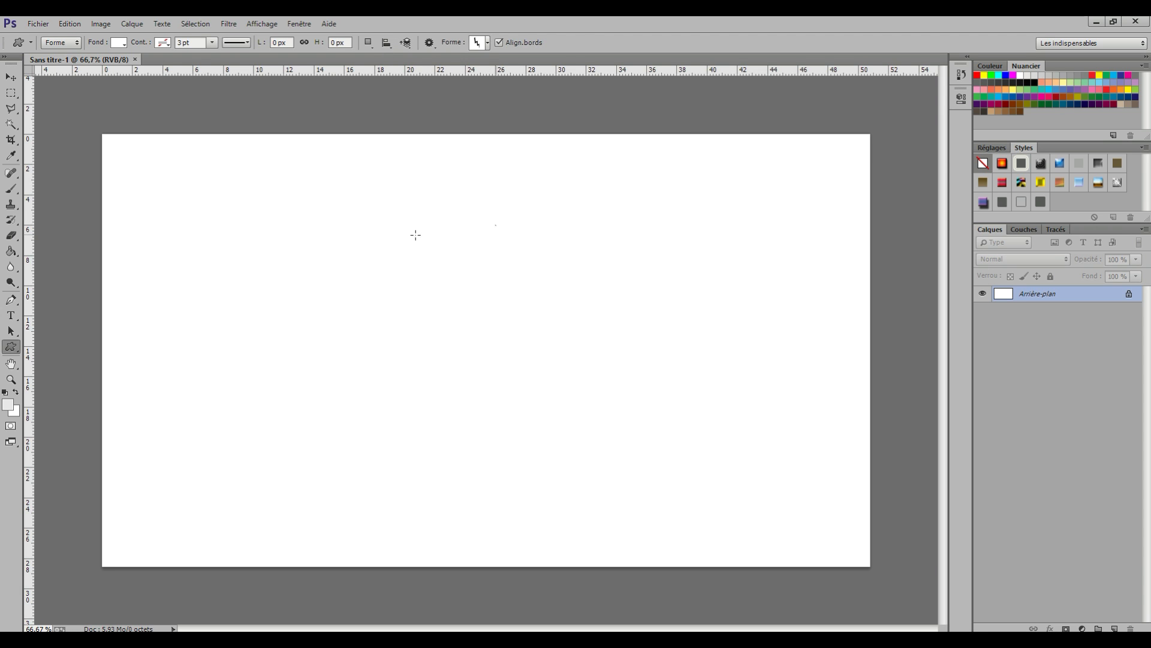
left_click_drag(495, 226, 661, 540)
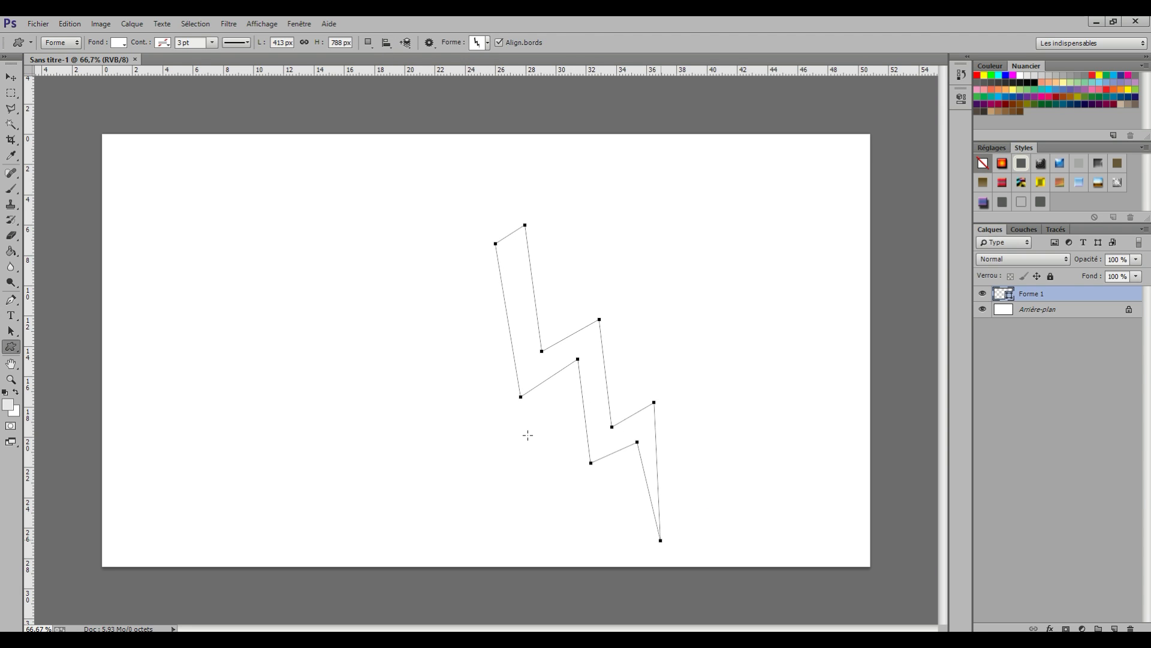
Duplicate the lightning bolt shape layer as Forme 1 copie in the same document.
left_click(10, 77)
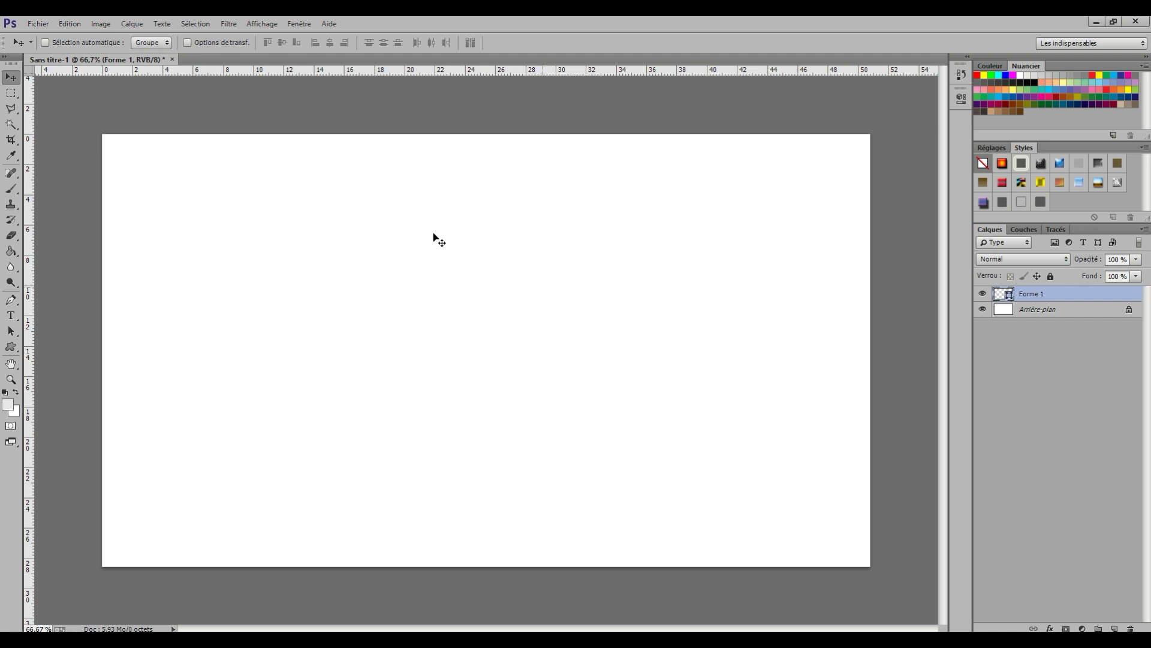
left_click(543, 267)
right_click(544, 265)
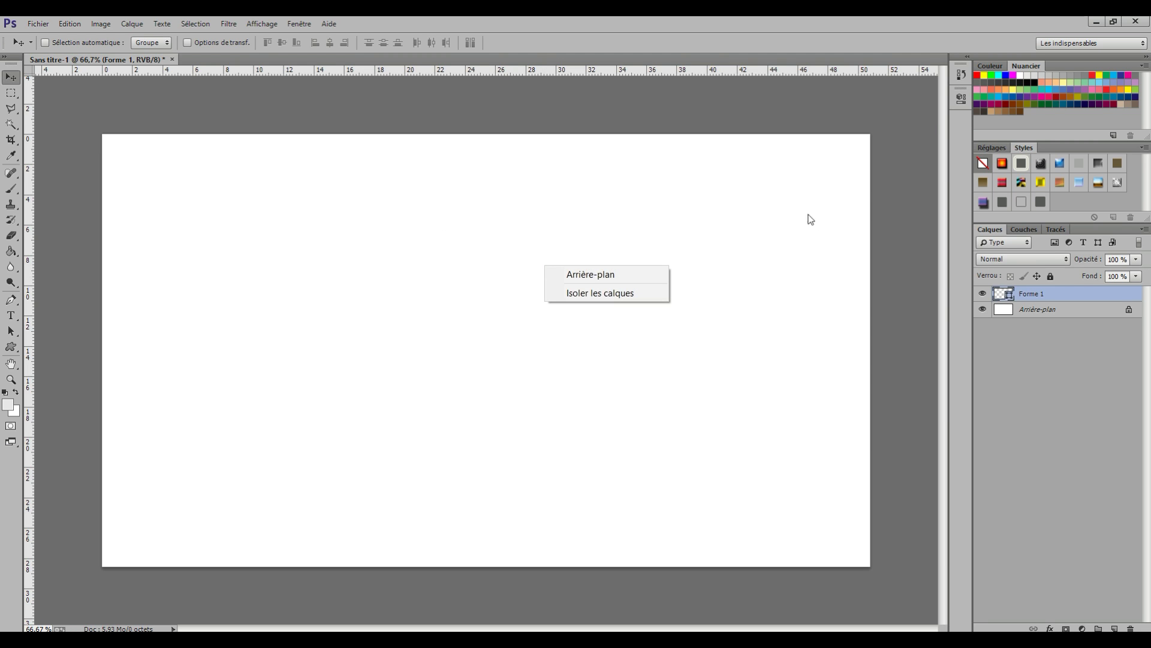
left_click(1039, 296)
right_click(1039, 295)
left_click(958, 198)
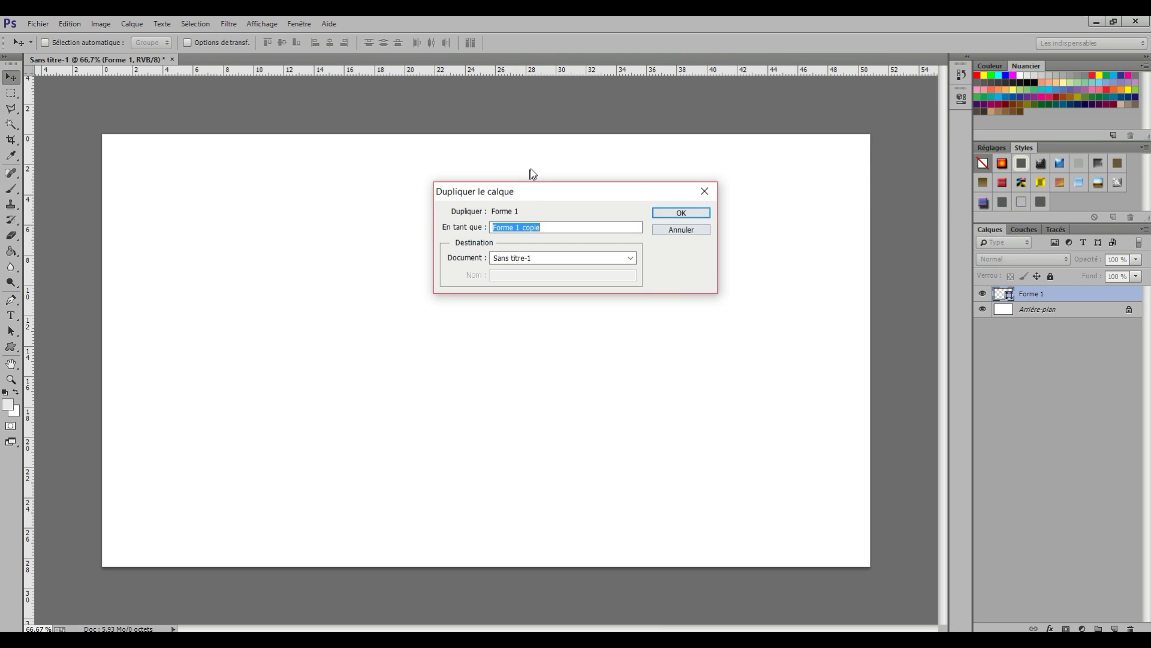
left_click(664, 210)
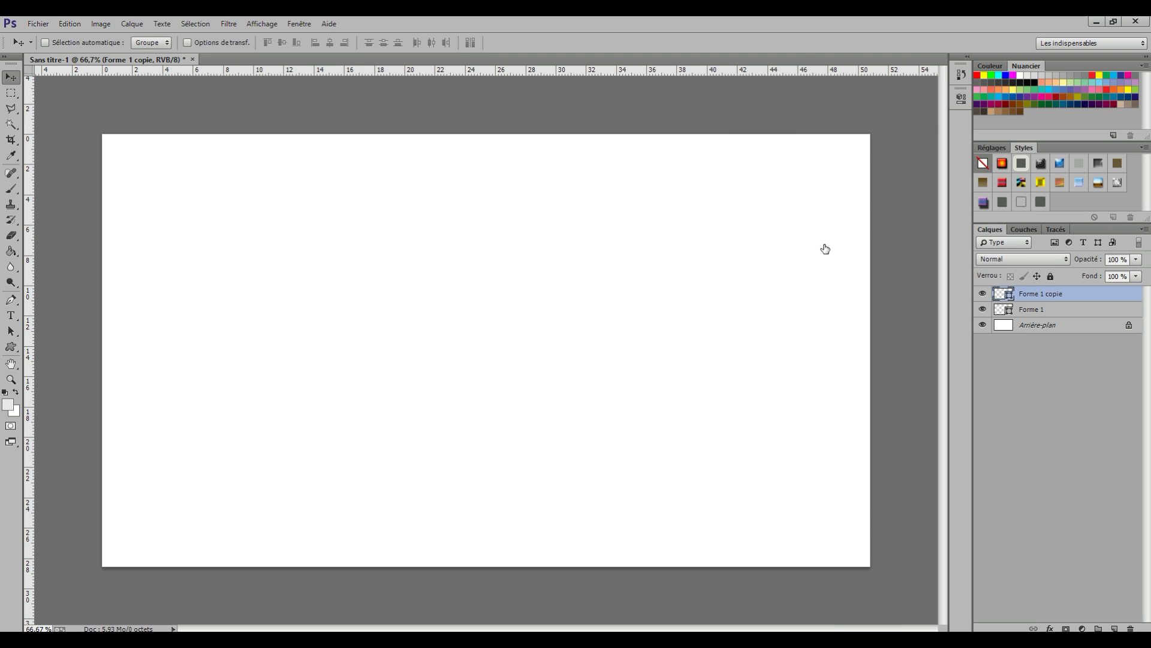
Add a dark colour overlay to the original lightning bolt layer beneath its copy.
right_click(824, 247)
key("Return")
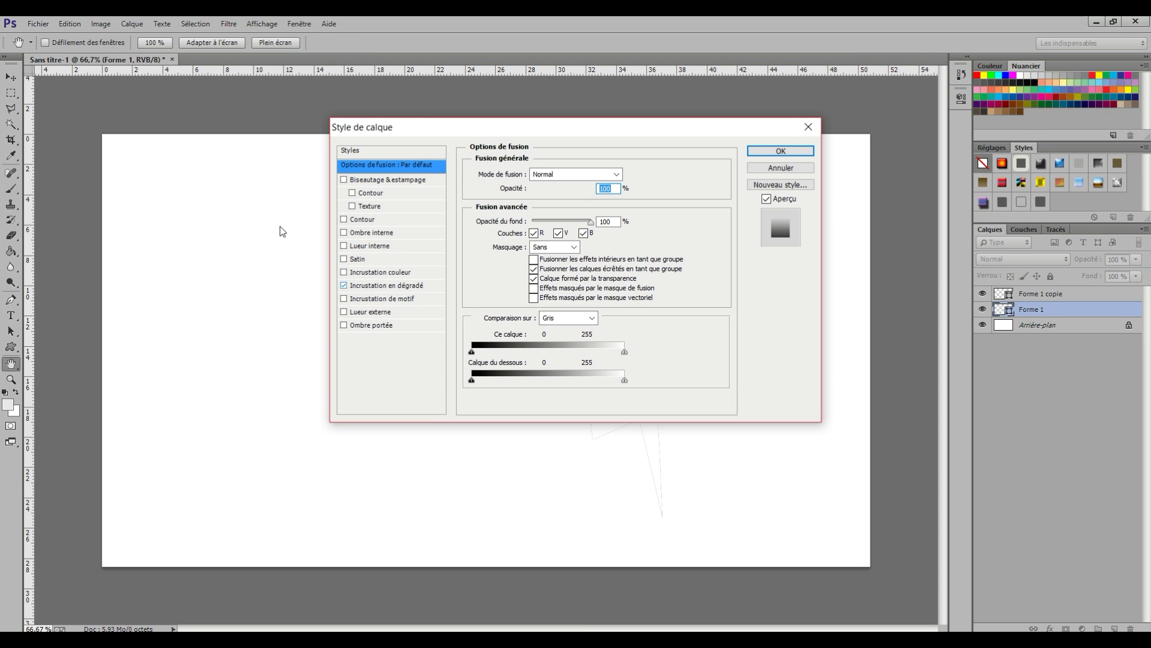
left_click(378, 272)
left_click(634, 174)
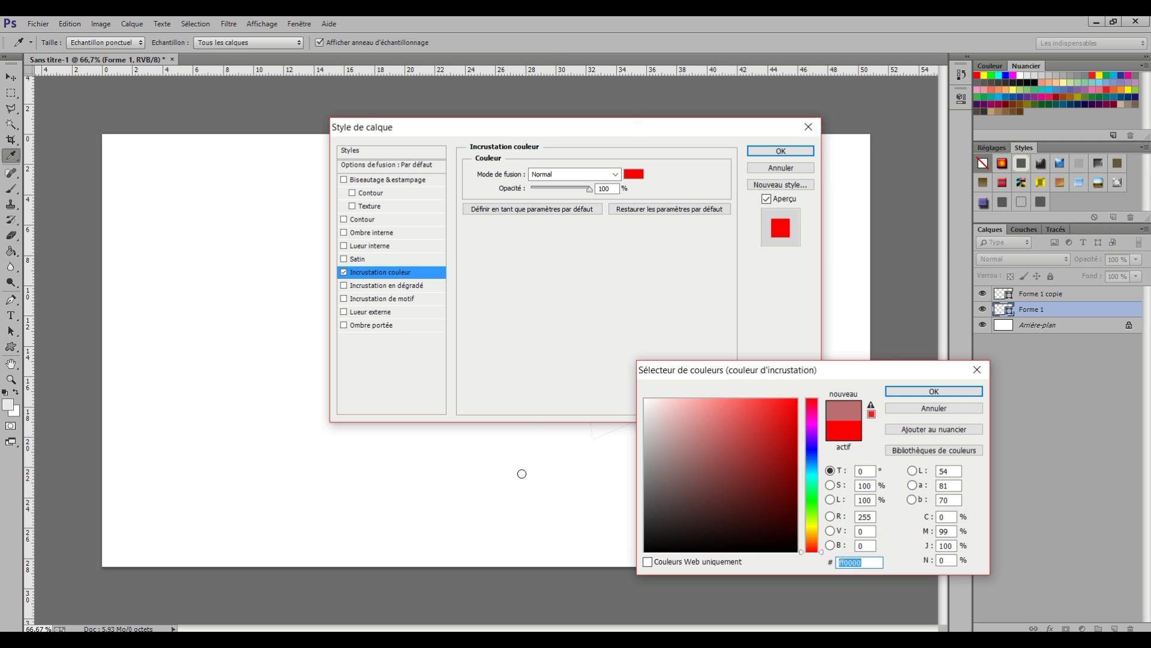
left_click(651, 550)
key("Return")
key("Return")
Move the lightning bolt copy straight up about 1.35 cm, offset from the black bolt beneath.
key("v")
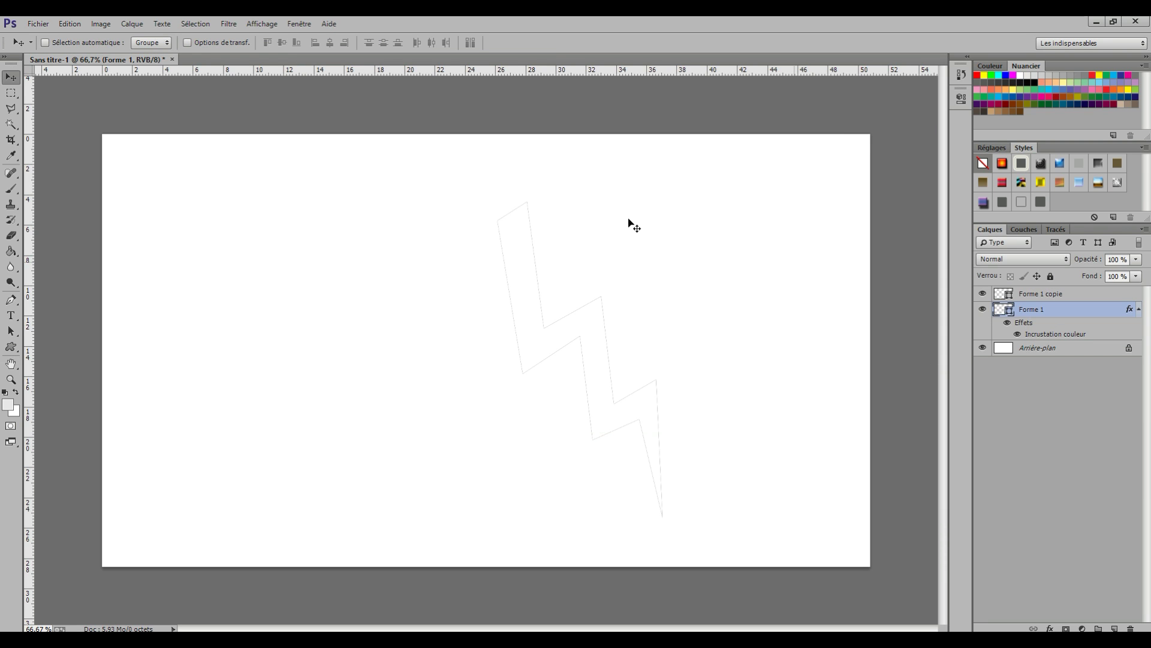
key("alt+bracketright")
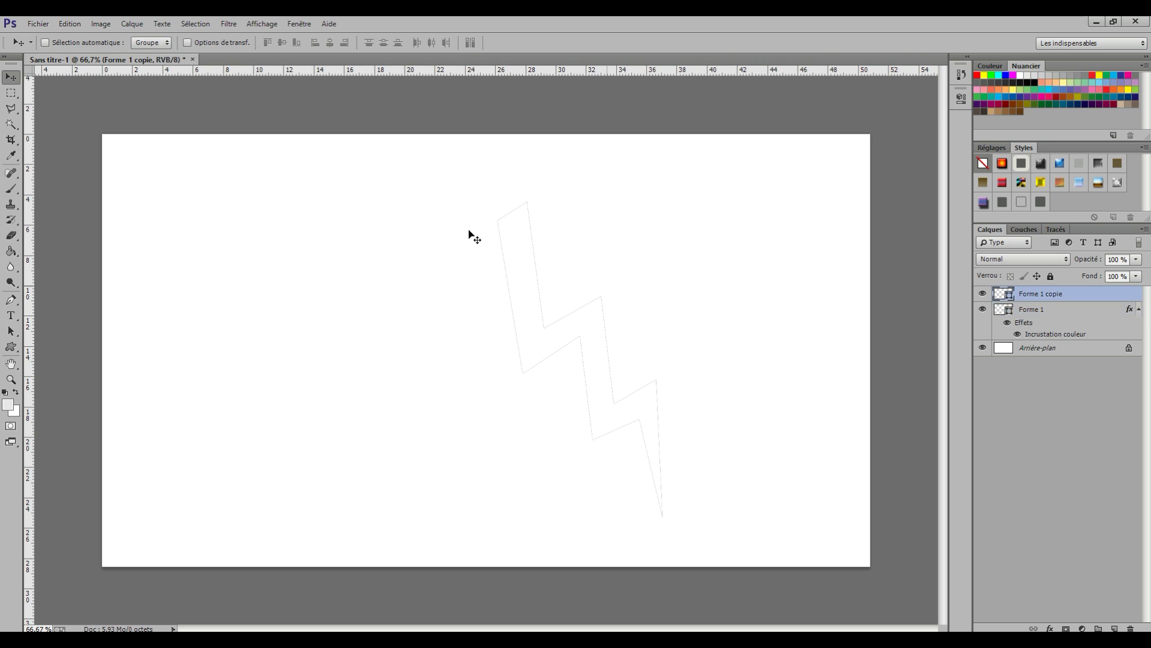
left_click_drag(427, 229, 426, 212)
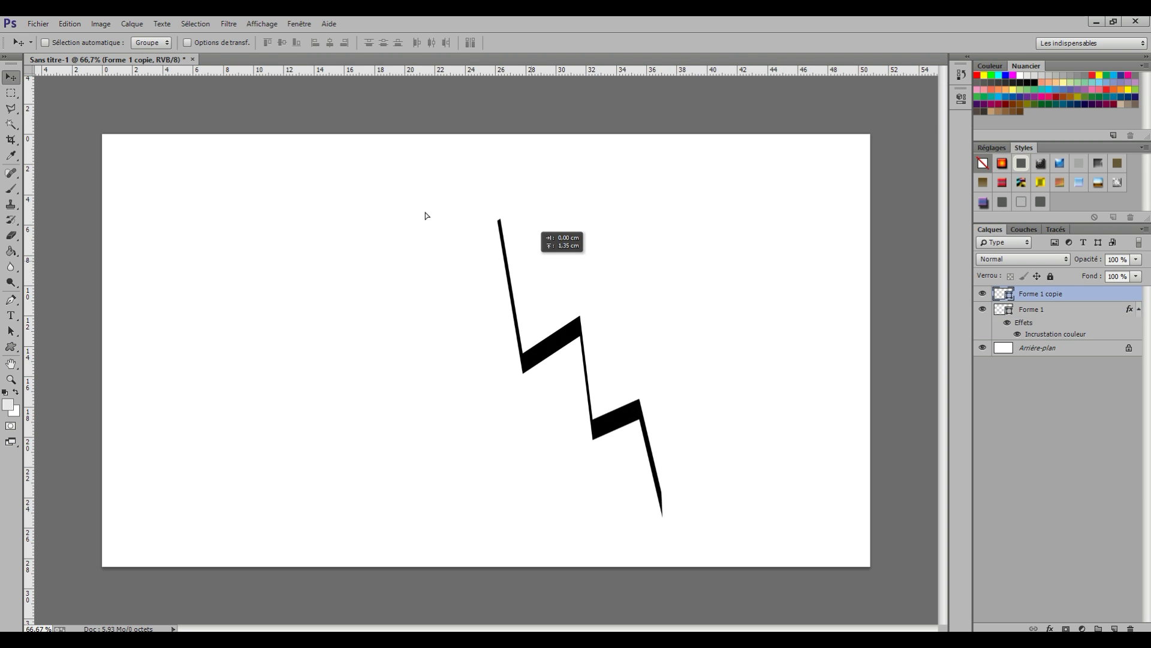
Add a yellow ffcc00 colour overlay to the Forme 1 copie lightning bolt layer.
right_click(531, 261)
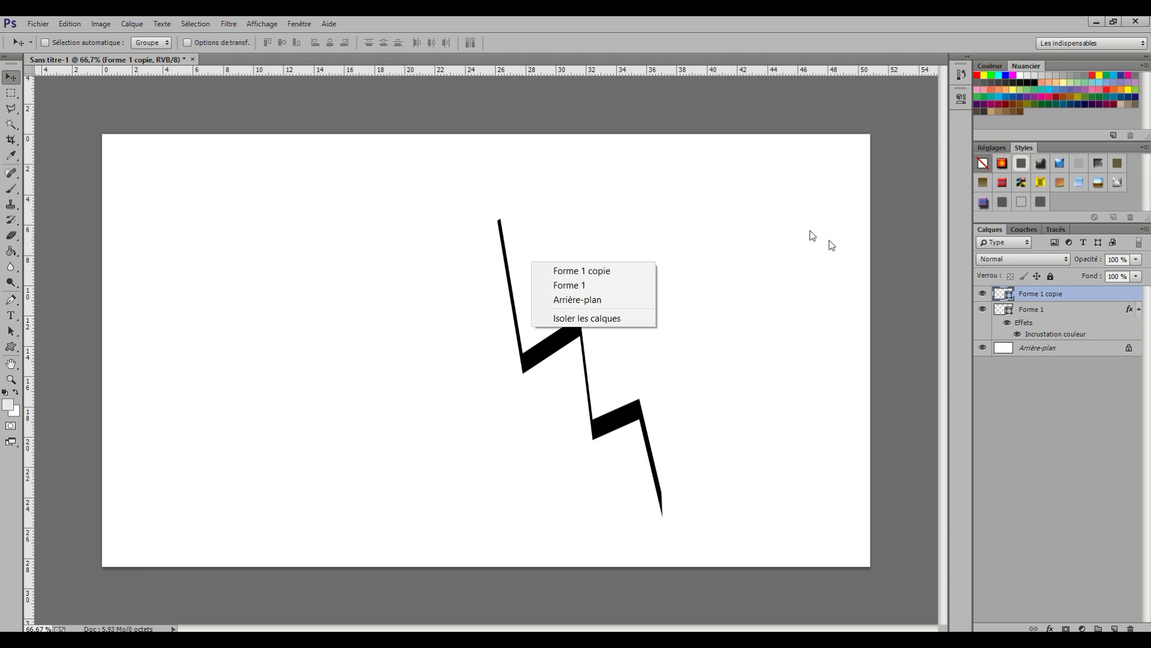
left_click(1057, 298)
right_click(1060, 297)
left_click(885, 150)
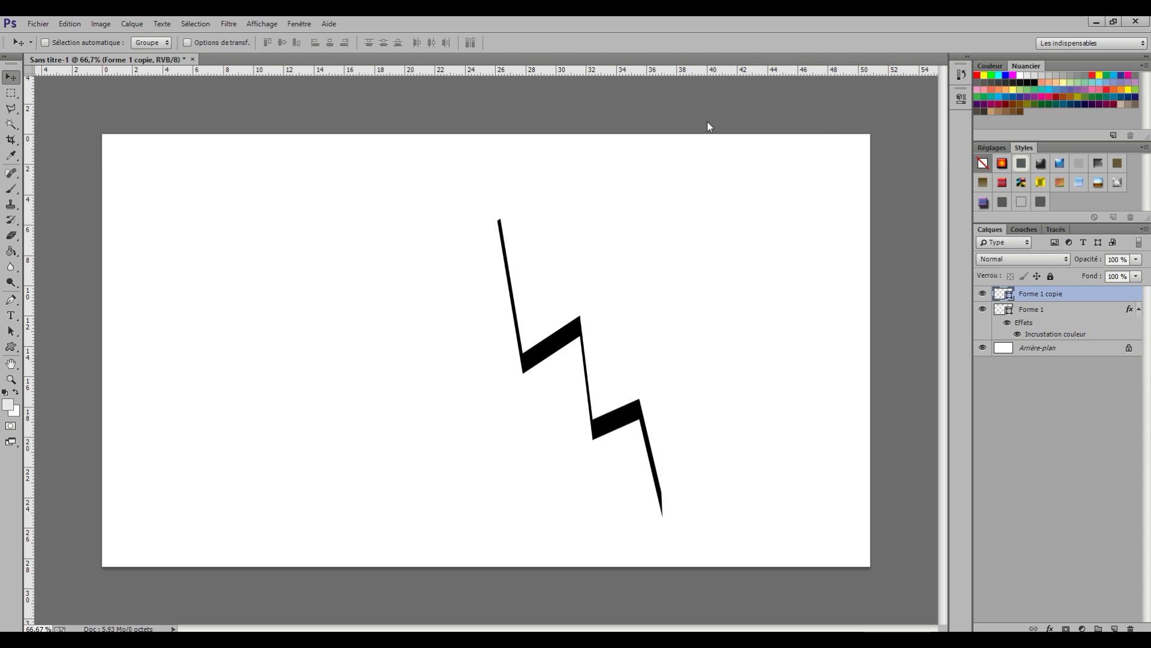
left_click(380, 271)
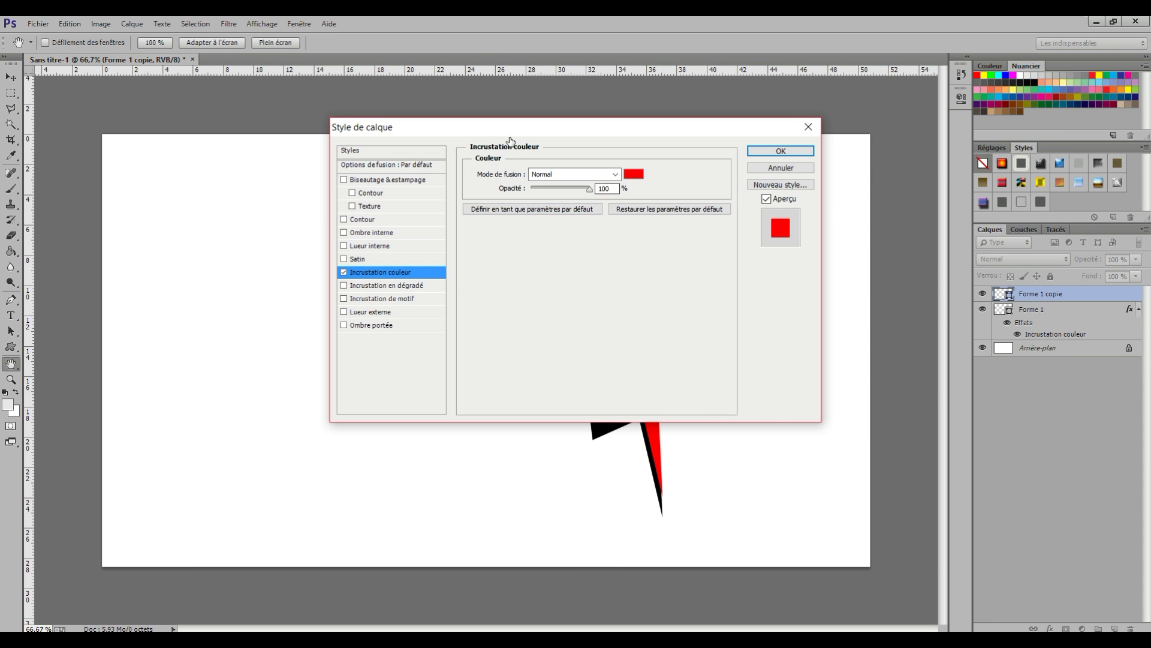
left_click(634, 174)
left_click_drag(812, 540, 812, 531)
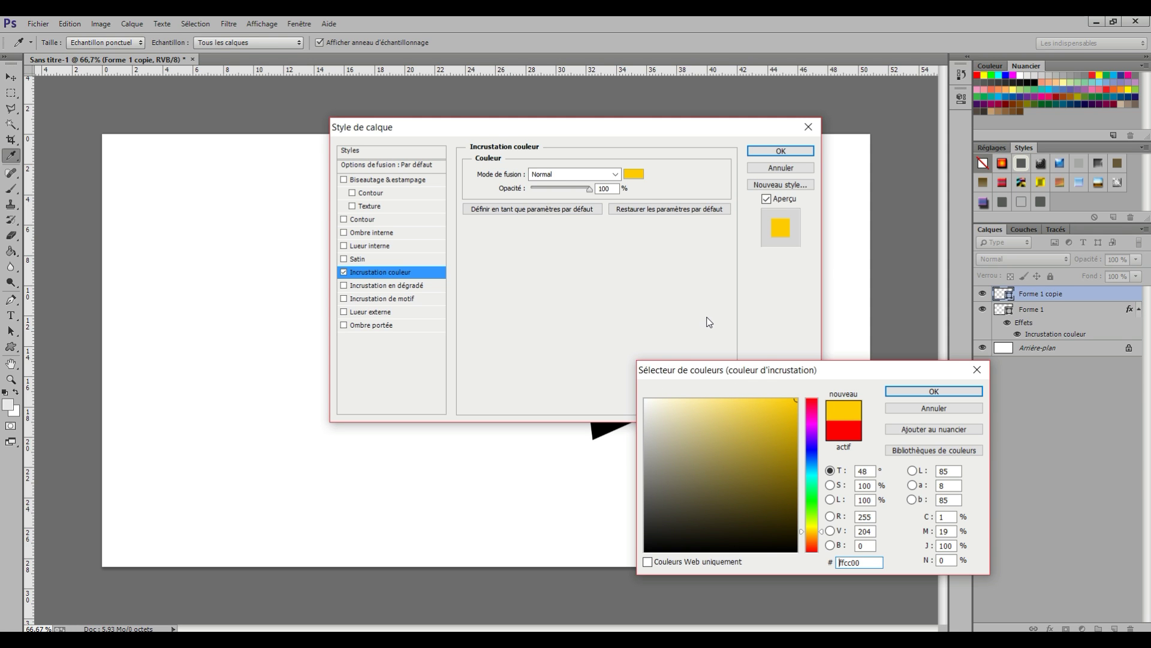
left_click(892, 391)
key("Return")
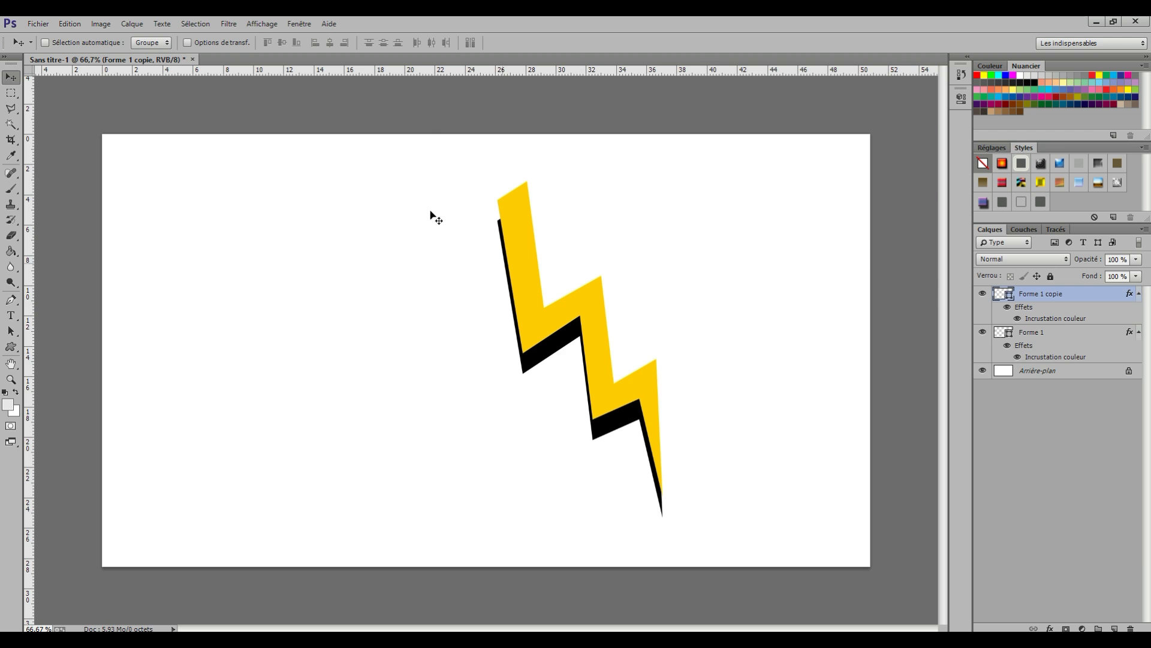
Link the yellow and black lightning bolt layers and move them together toward the right side of the canvas.
left_click(1032, 294, "ctrl")
left_click(1029, 294, "ctrl")
left_click(1027, 332, "ctrl")
right_click(1069, 331)
left_click(950, 345)
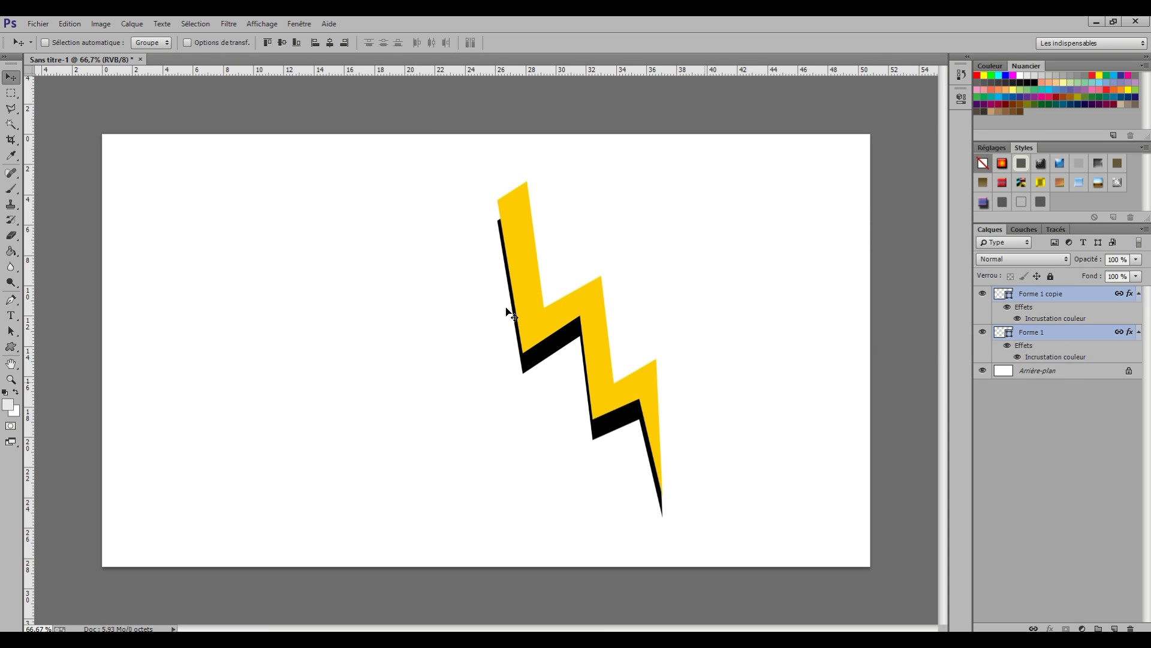
left_click_drag(604, 376, 733, 364)
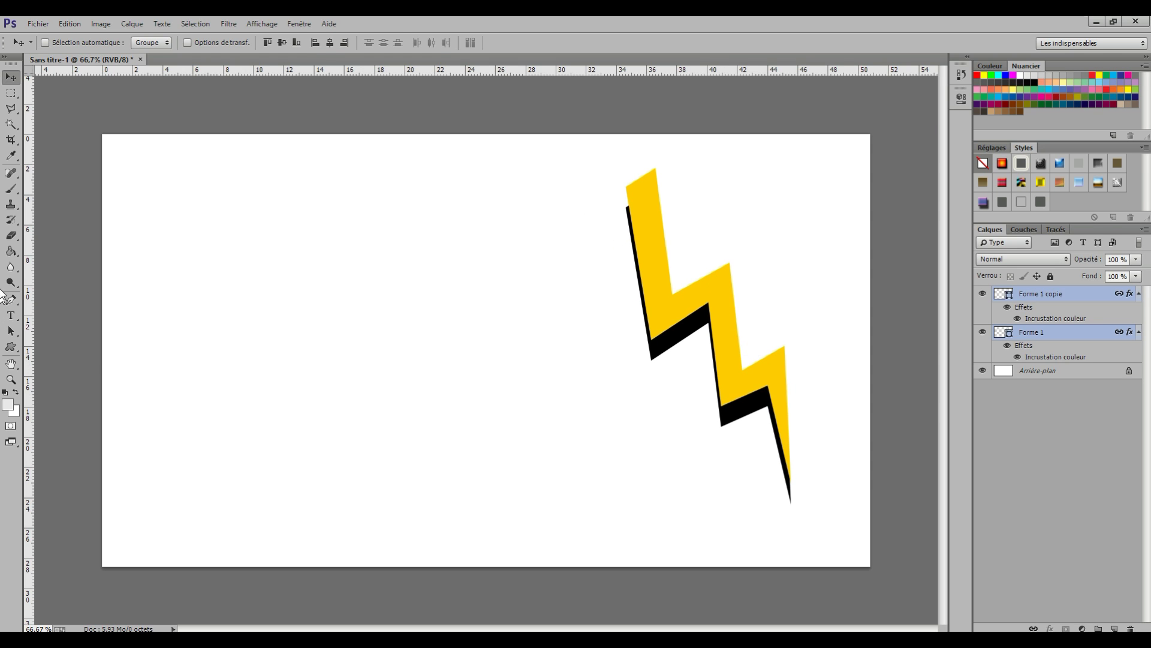
Add a text layer reading ENZO in the Harry P font on the empty left part of the canvas.
key("a")
left_click(164, 283)
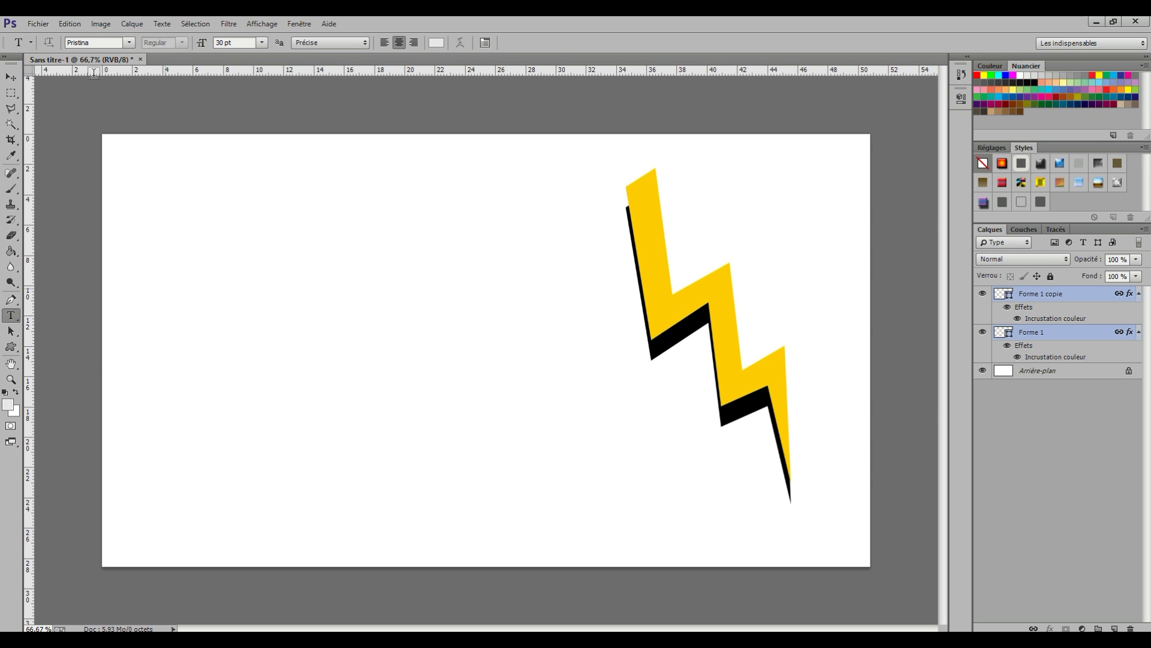
left_click(95, 42)
type("Harr")
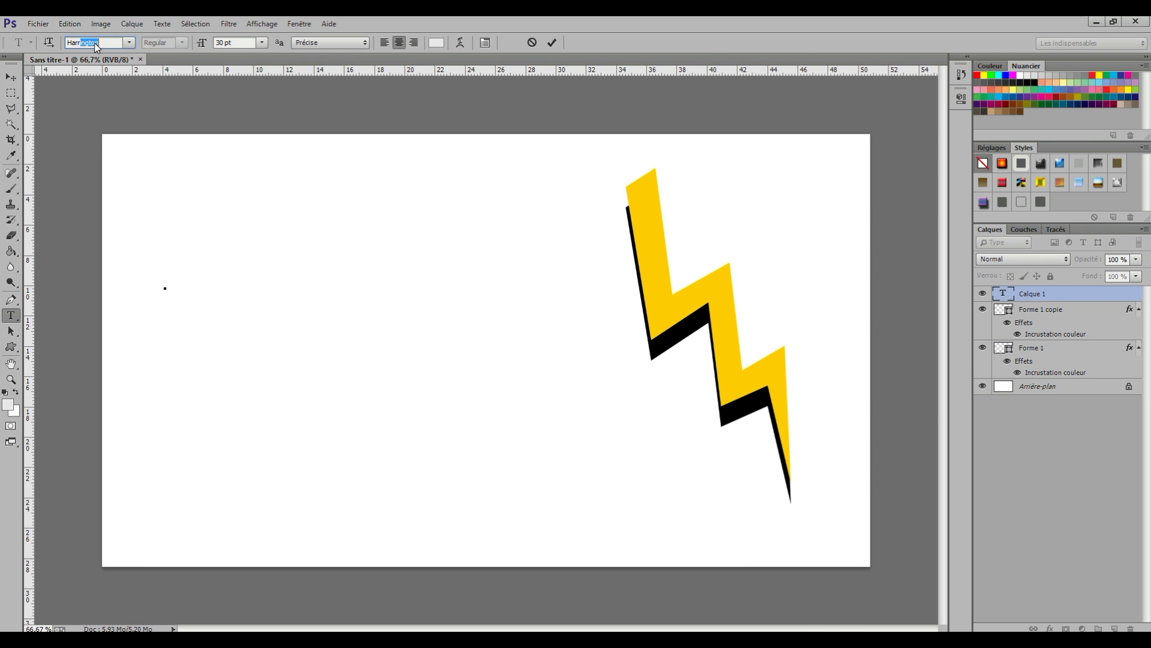
key("BackSpace")
key("BackSpace")
type("ry")
key("Return")
type("Enzo")
key("BackSpace")
key("BackSpace")
type("ZO")
Set the ENZO text to 300 pt and place it directly beside the lightning bolt.
key("ctrl+a")
left_click(208, 40)
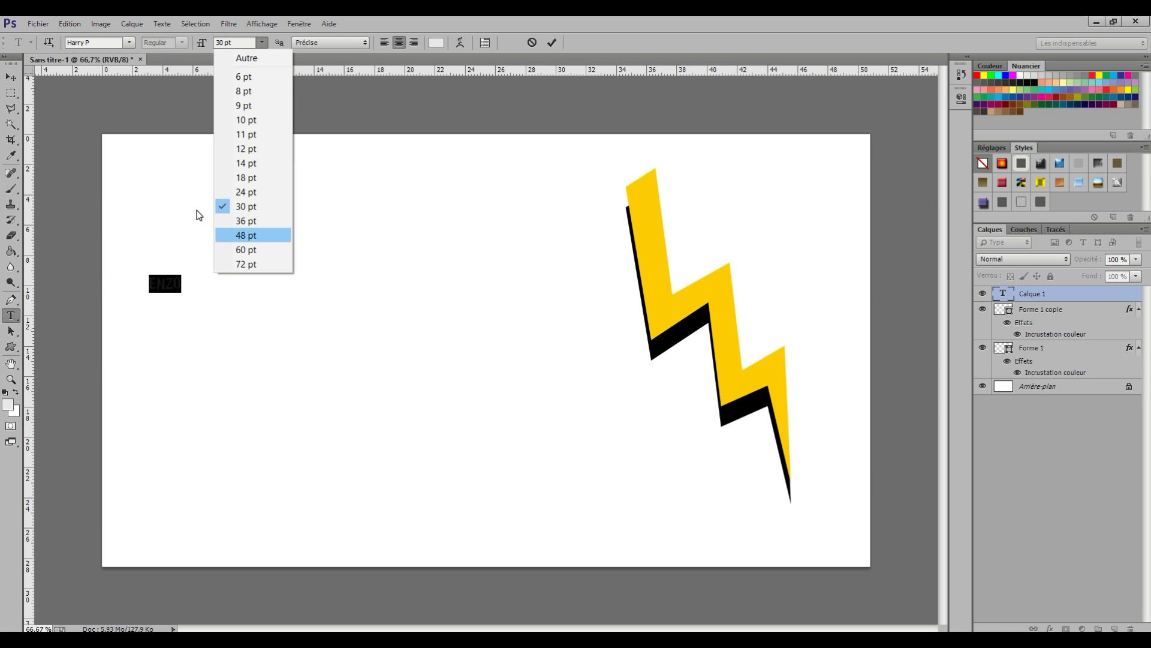
left_click(246, 264)
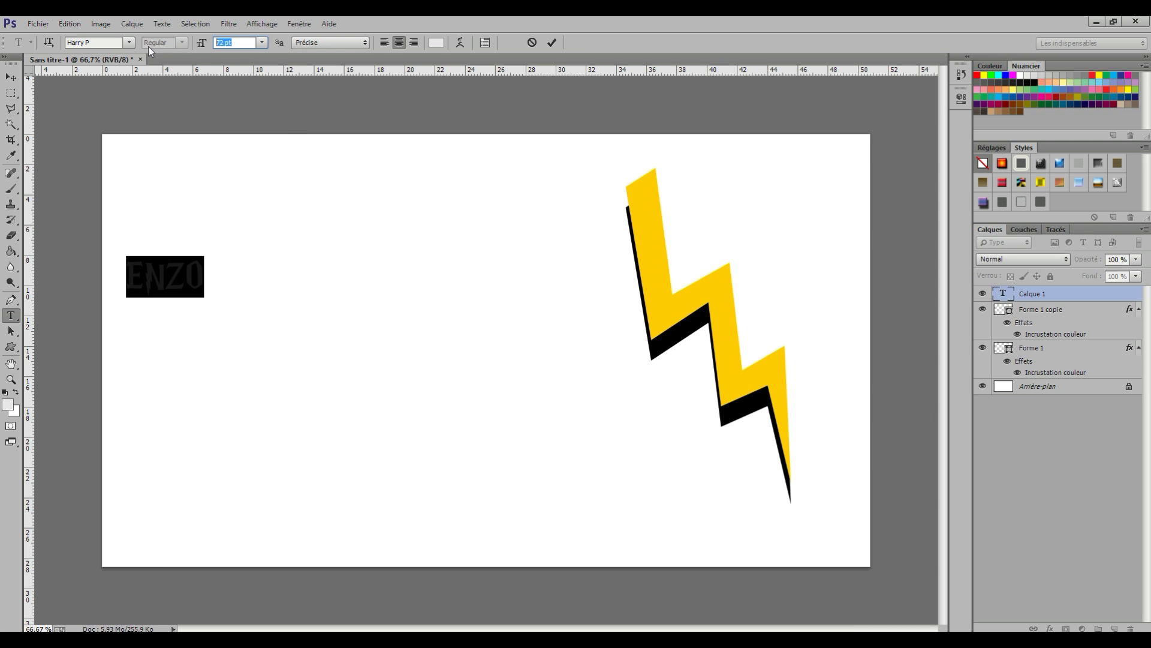
type("300")
left_click_drag(380, 269, 700, 370)
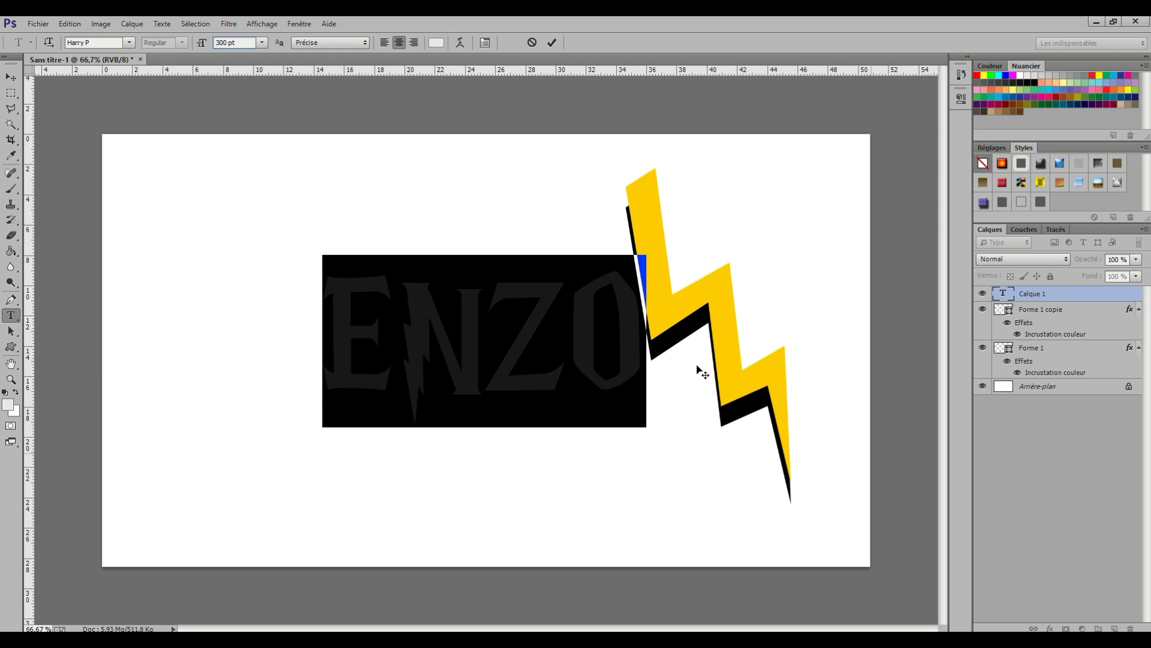
left_click(551, 42)
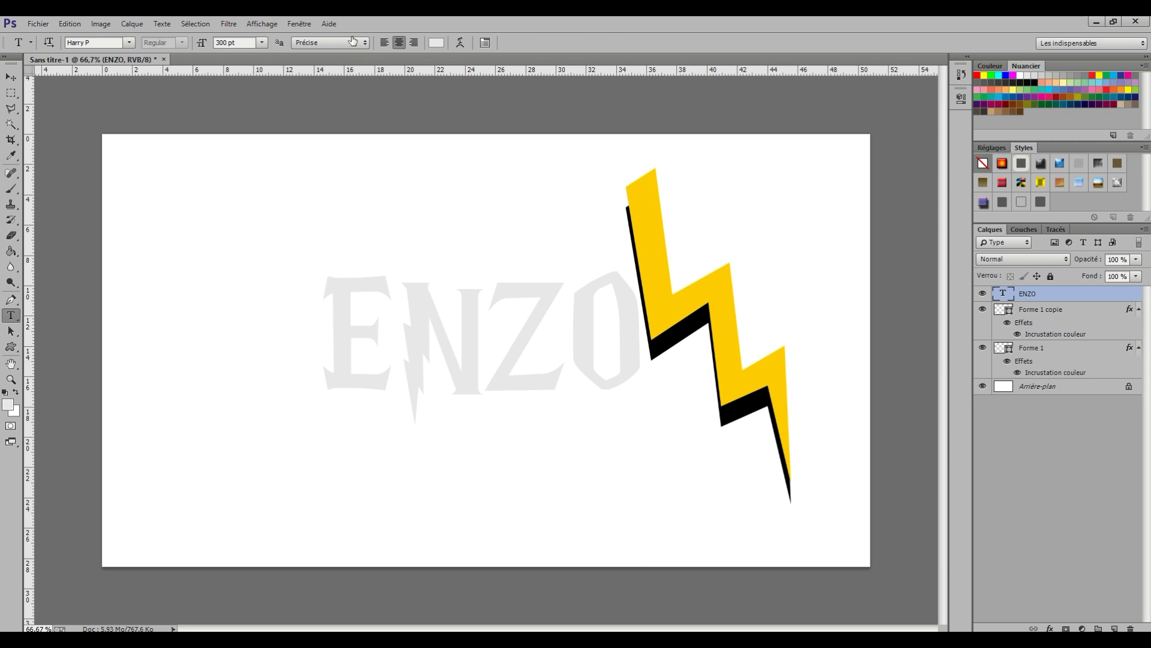
Change the ENZO text colour to black 000000.
left_click(436, 42)
left_click_drag(550, 394, 441, 526)
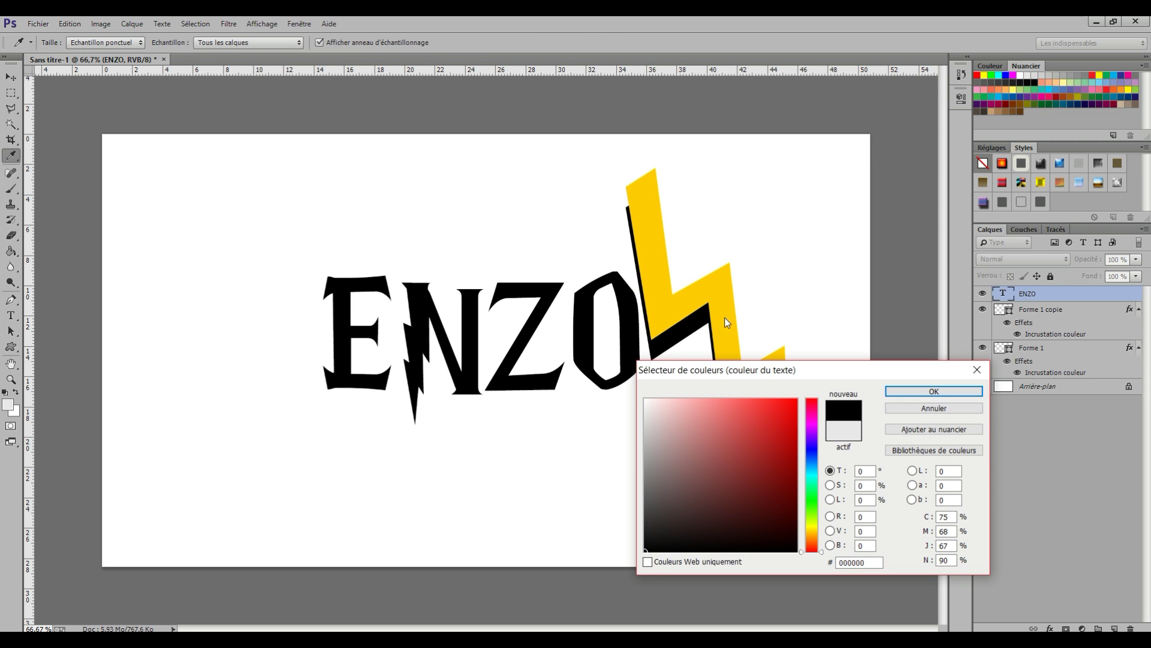
key("Return")
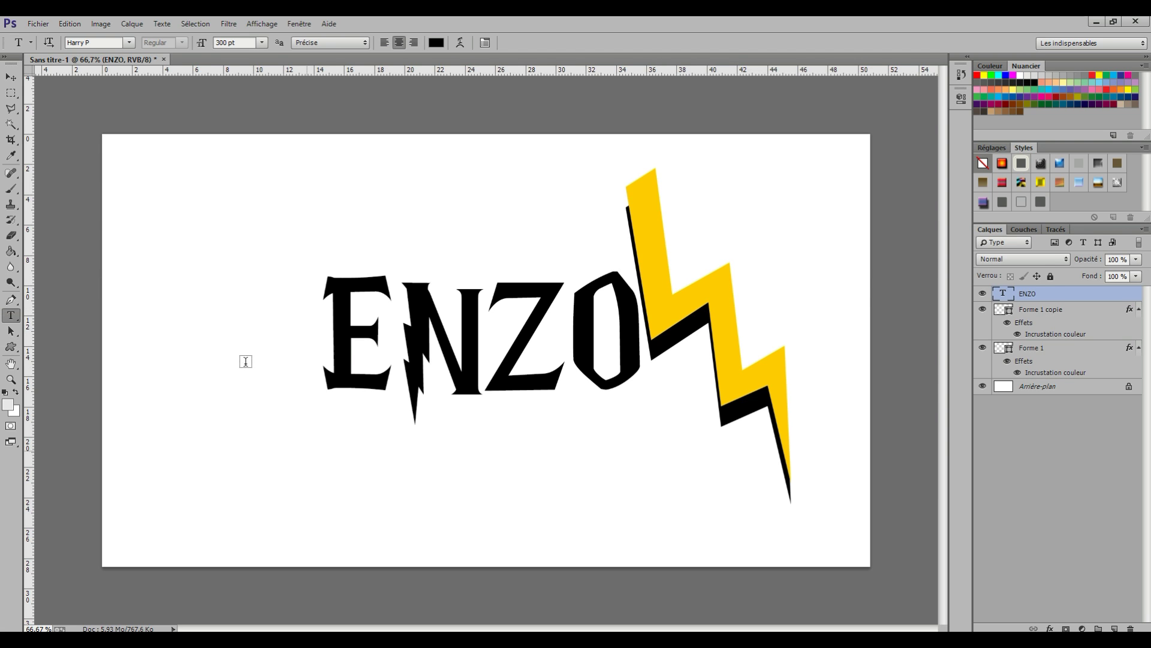
Add the text CREATIONS at 72 pt in Harry P and place it just below the last letters of ENZO.
left_click(306, 450)
left_click(202, 40)
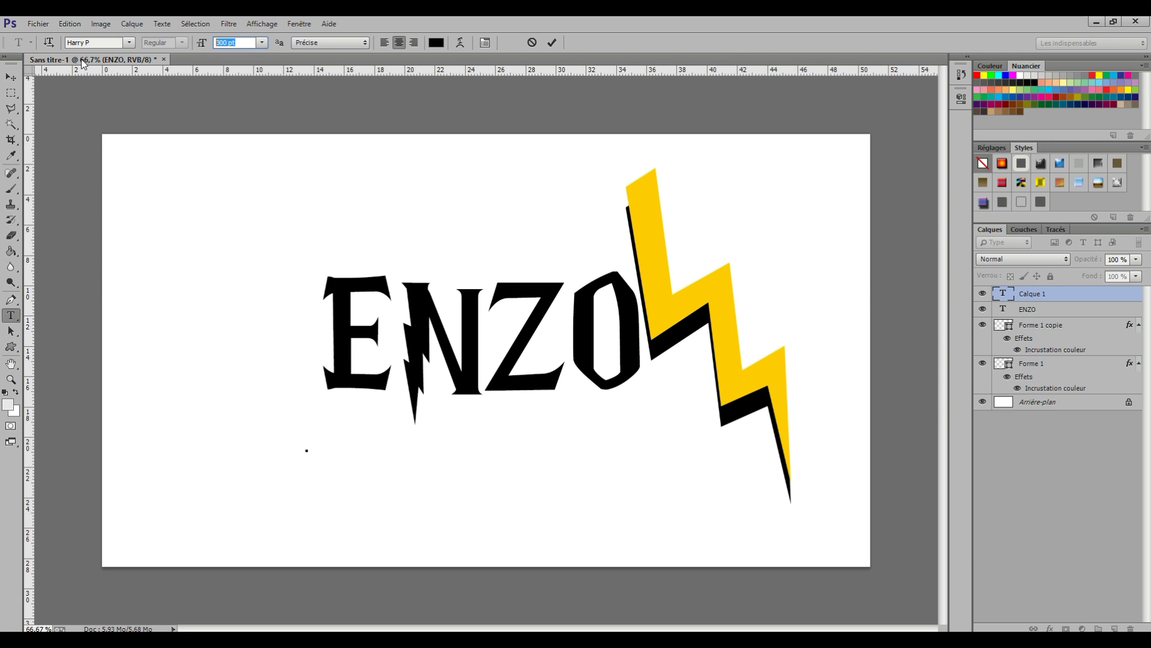
left_click(262, 43)
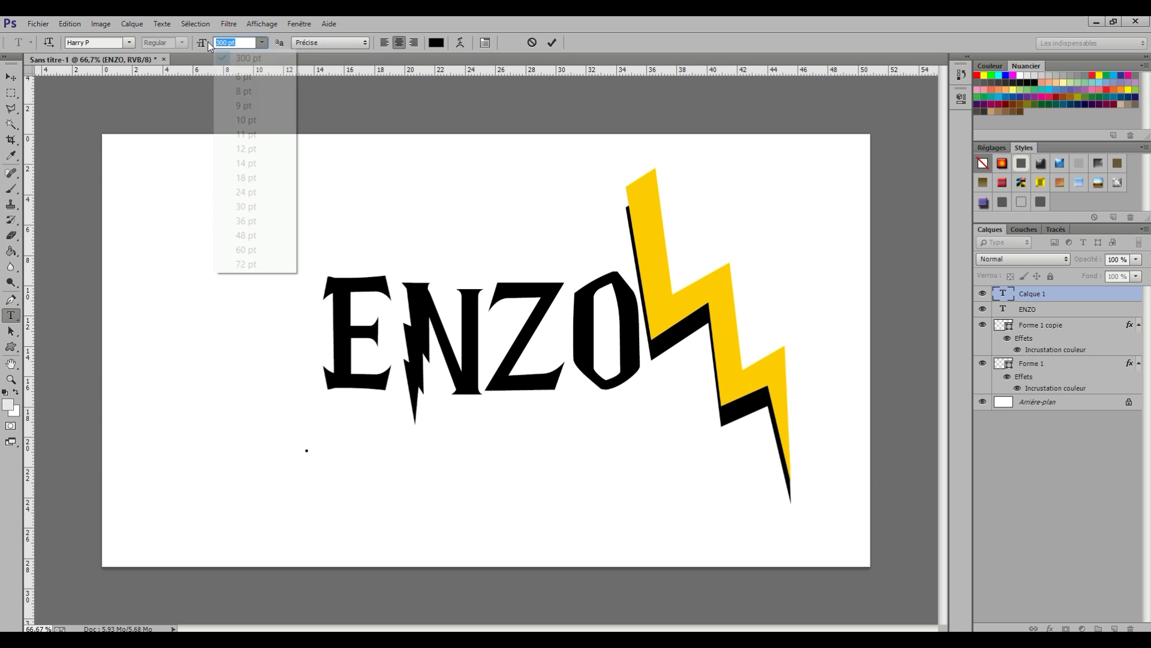
key("Down")
key("Return")
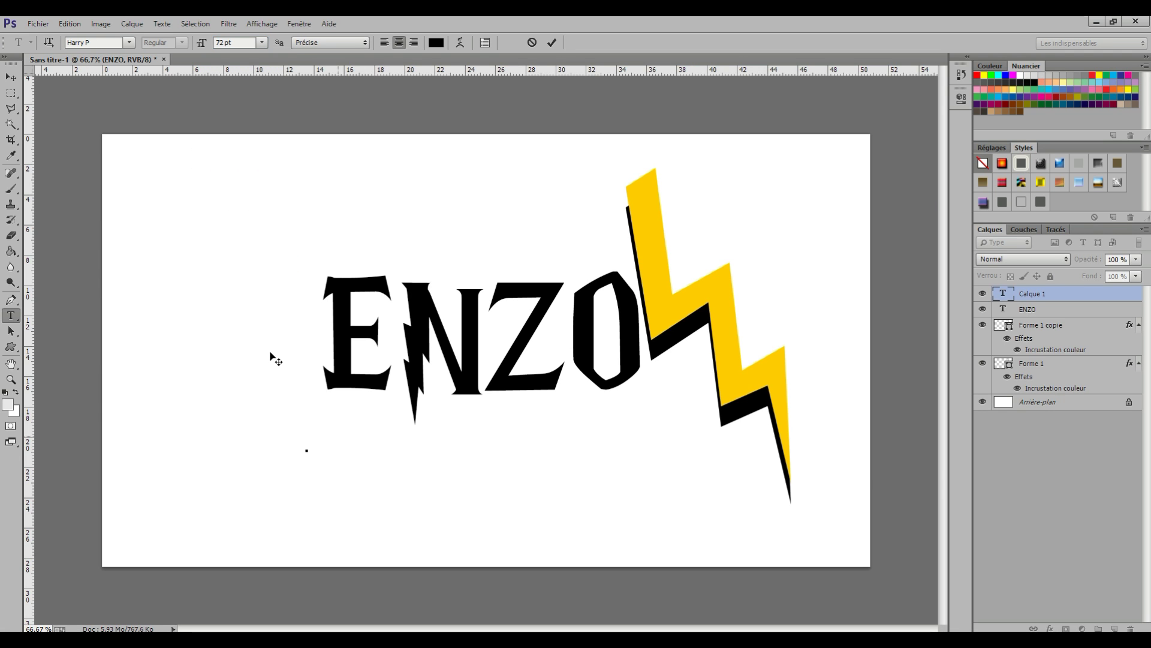
type("CRE")
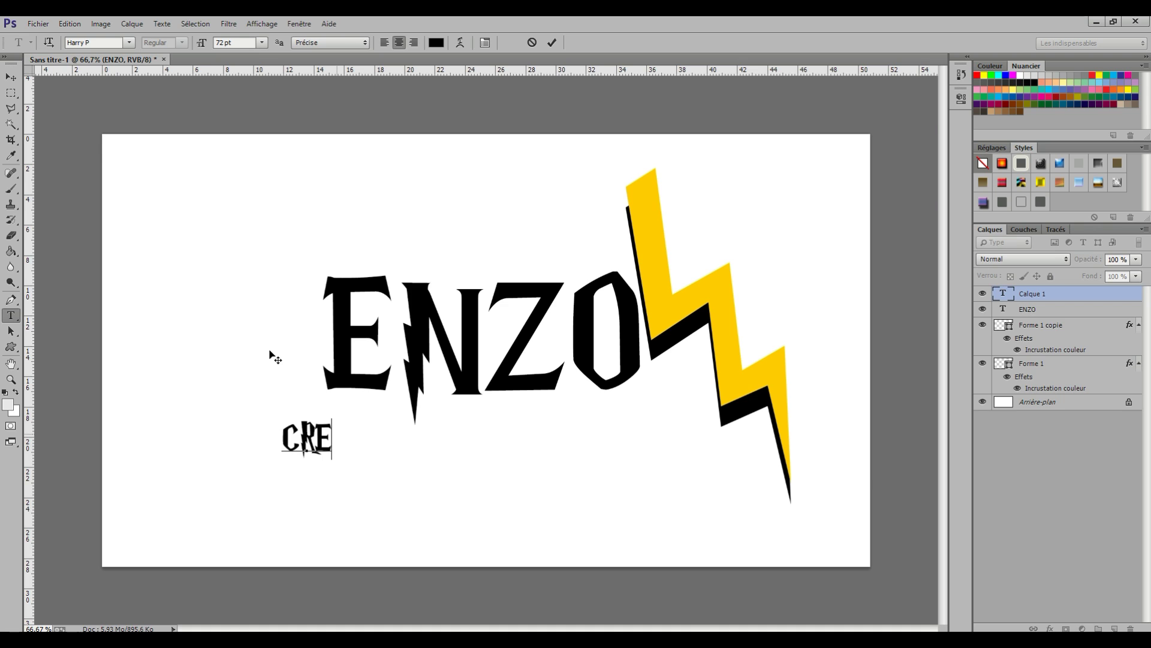
type("ATIONS")
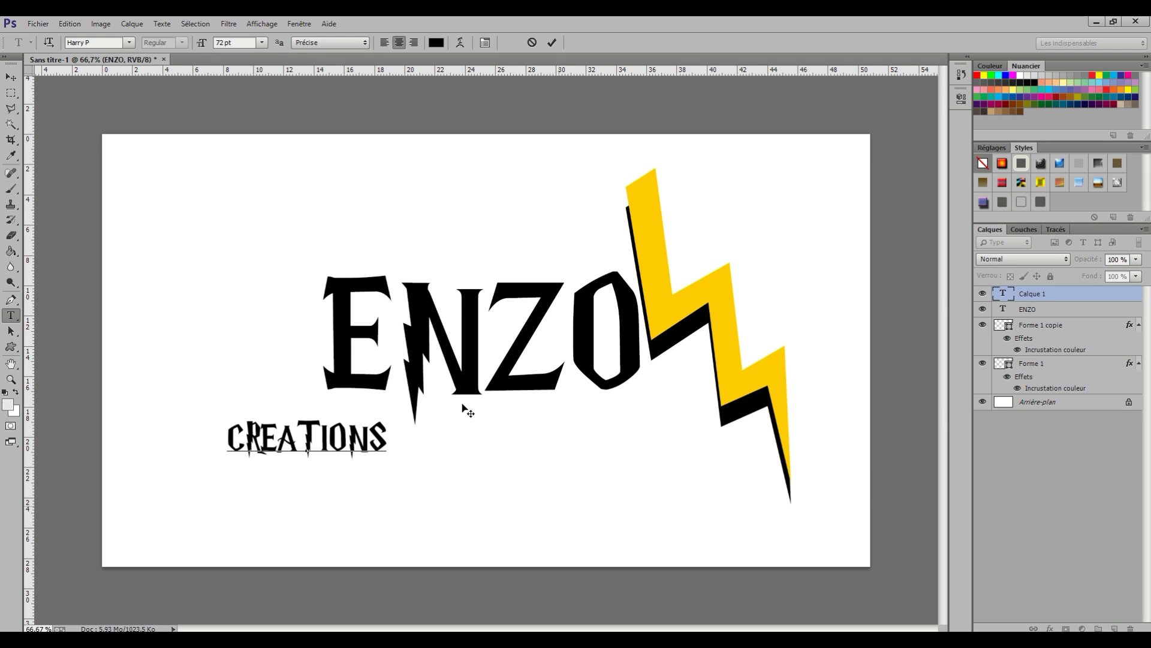
left_click_drag(412, 393, 626, 363)
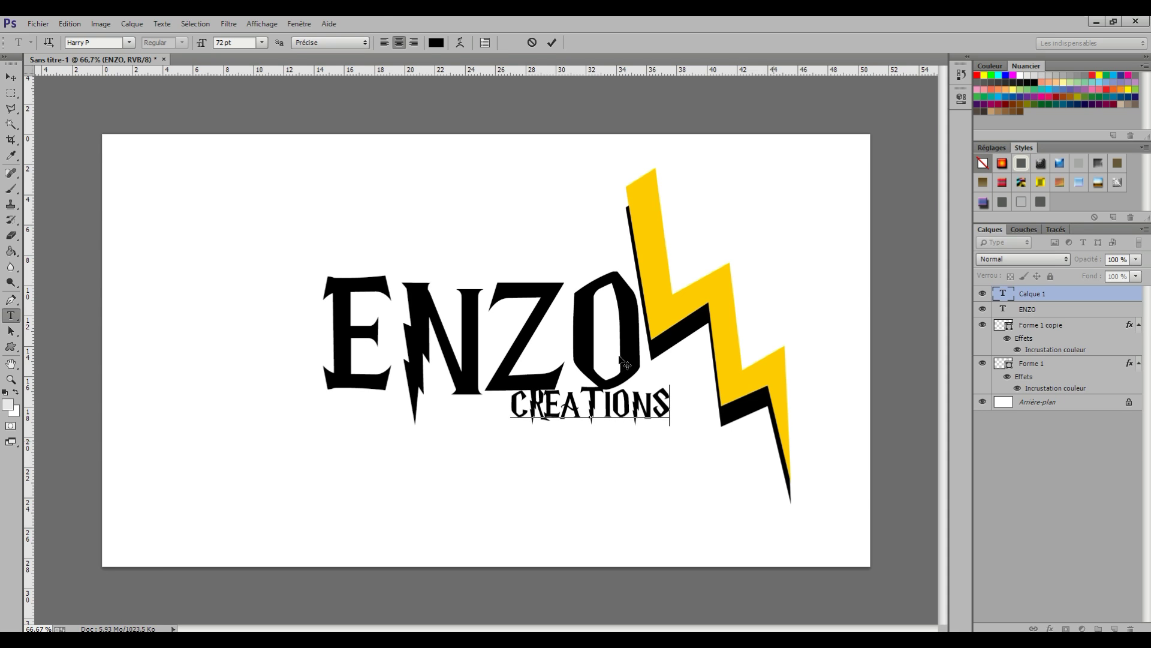
left_click(551, 42)
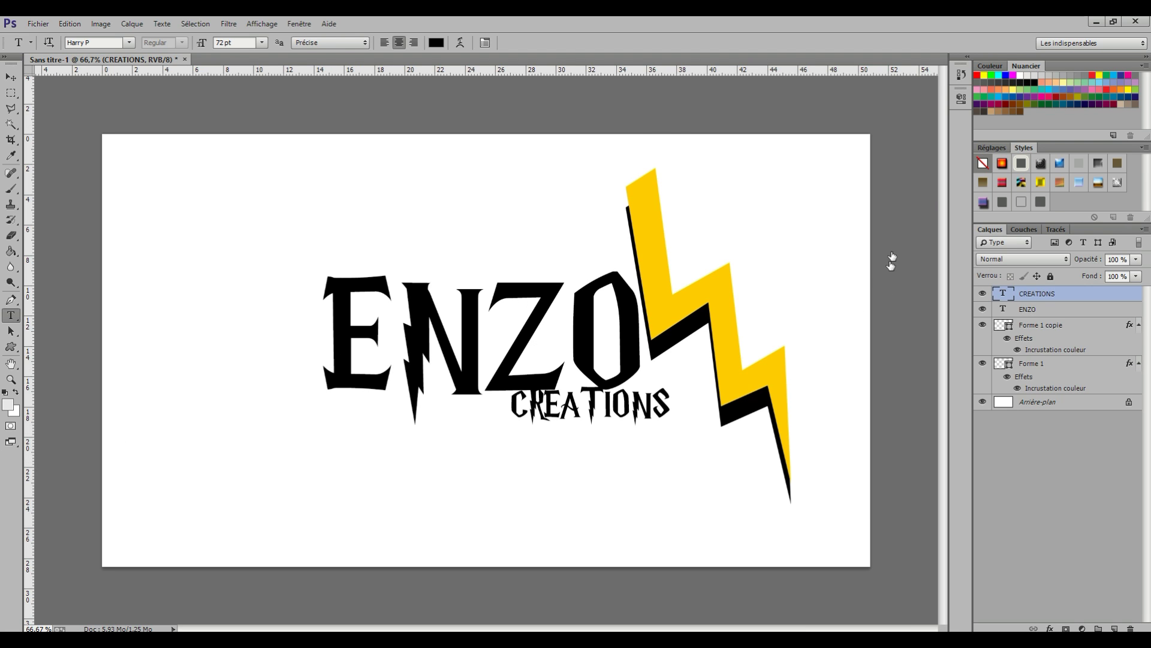
right_click(841, 240)
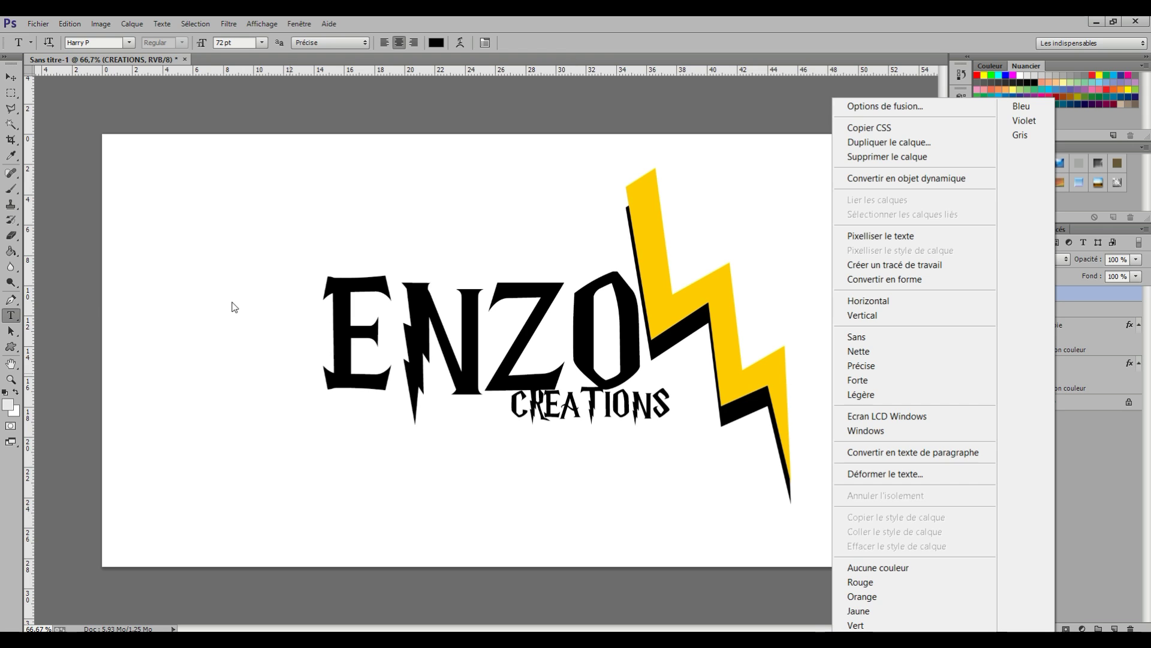
left_click(132, 284)
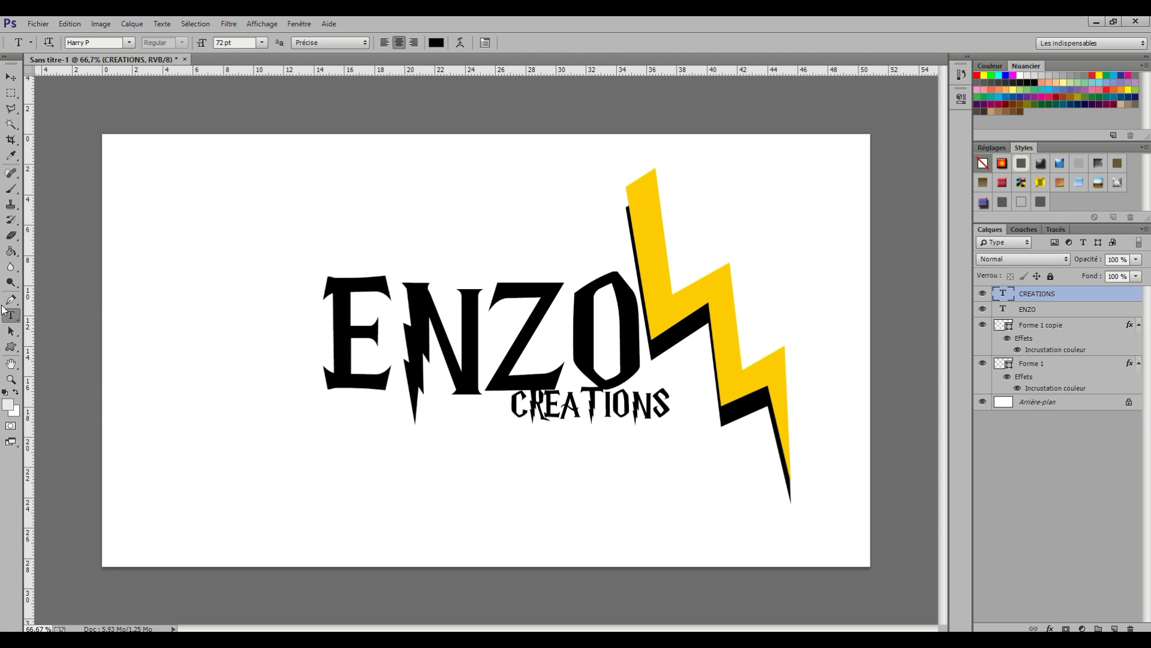
Draw a vertical rectangle about 338 x 1346 px overlapping the full left edge of the canvas.
left_click(11, 347)
left_click(96, 346)
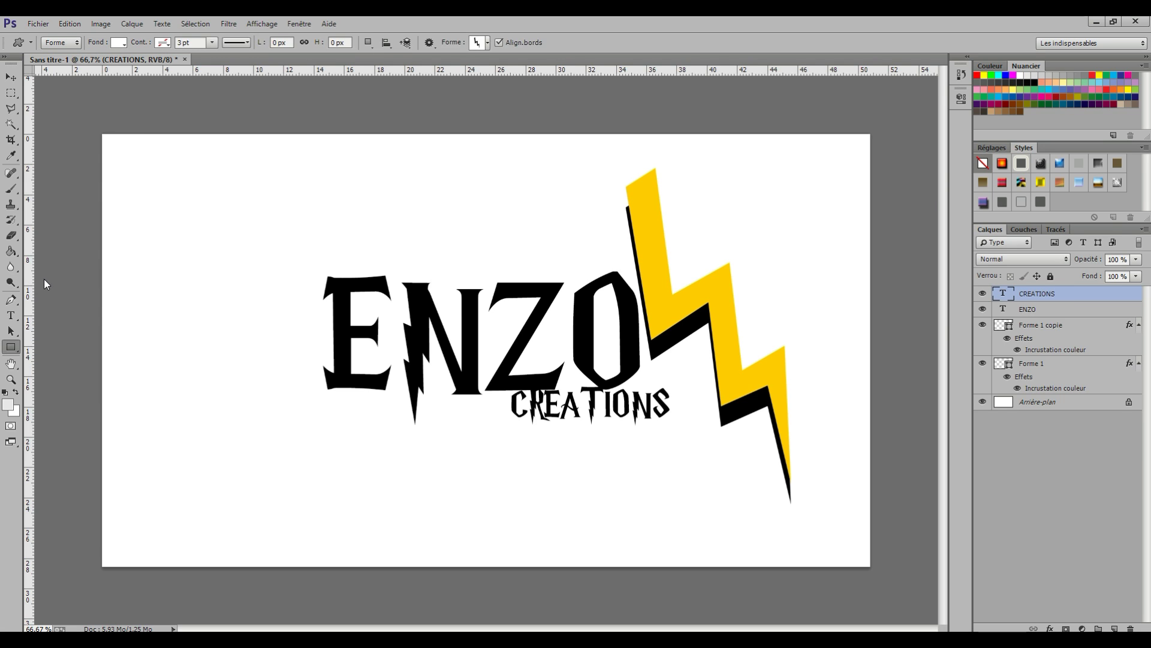
left_click_drag(135, 125, 6, 535)
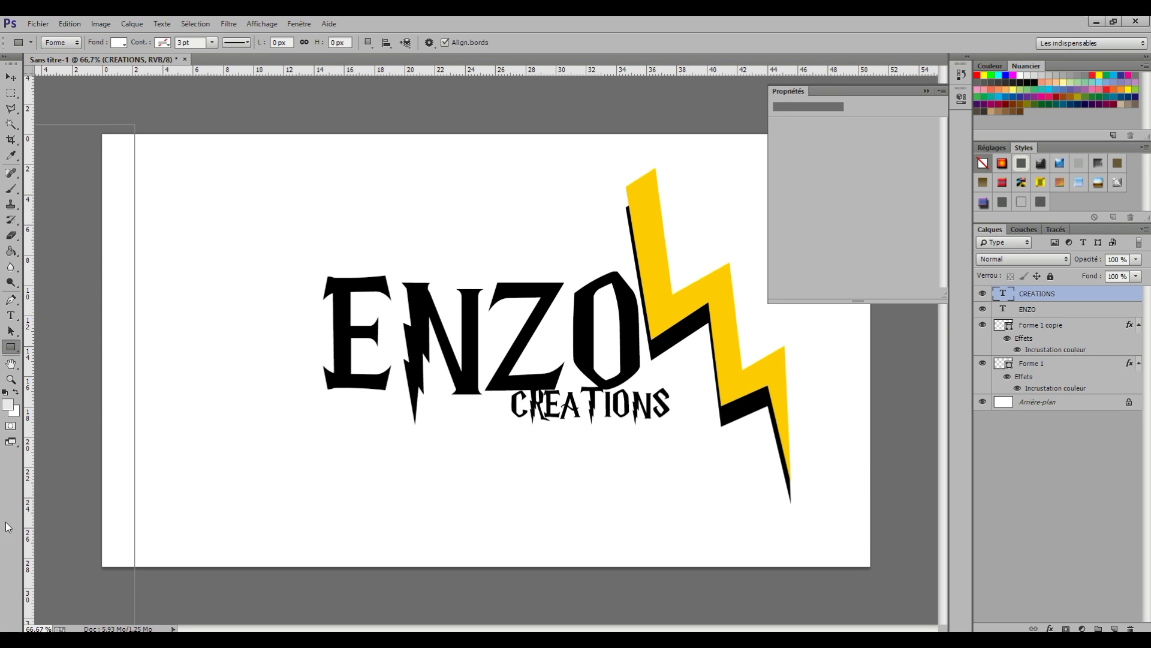
left_click(926, 92)
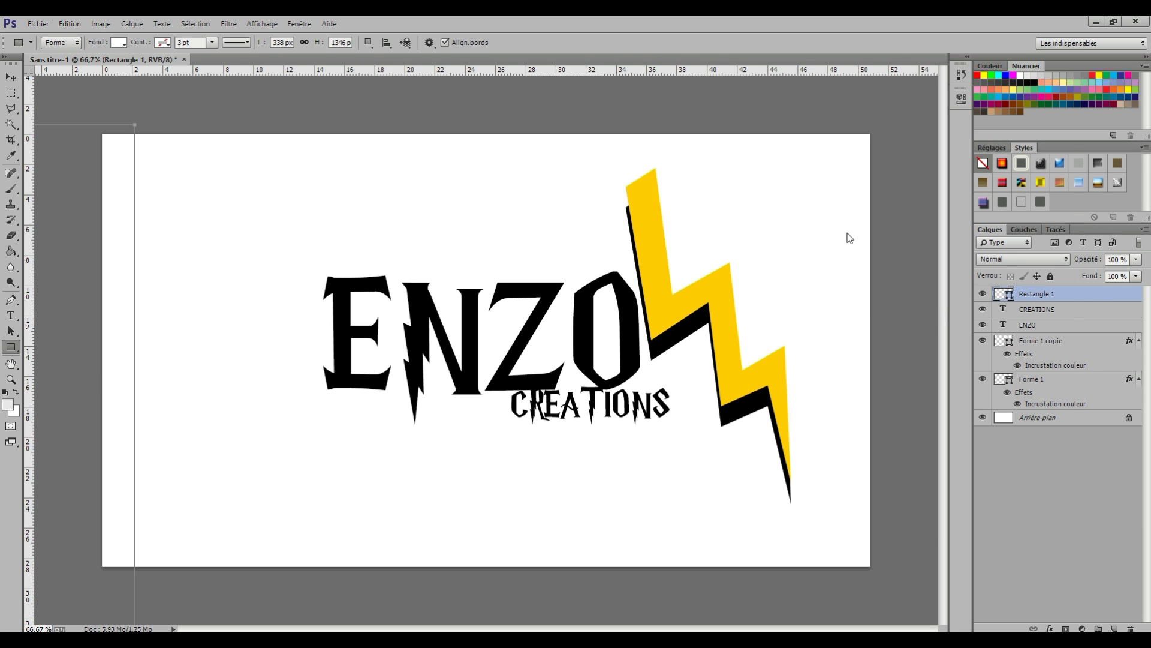
Add a black 000000 colour overlay to the vertical rectangle layer.
right_click(1061, 294)
left_click(915, 150)
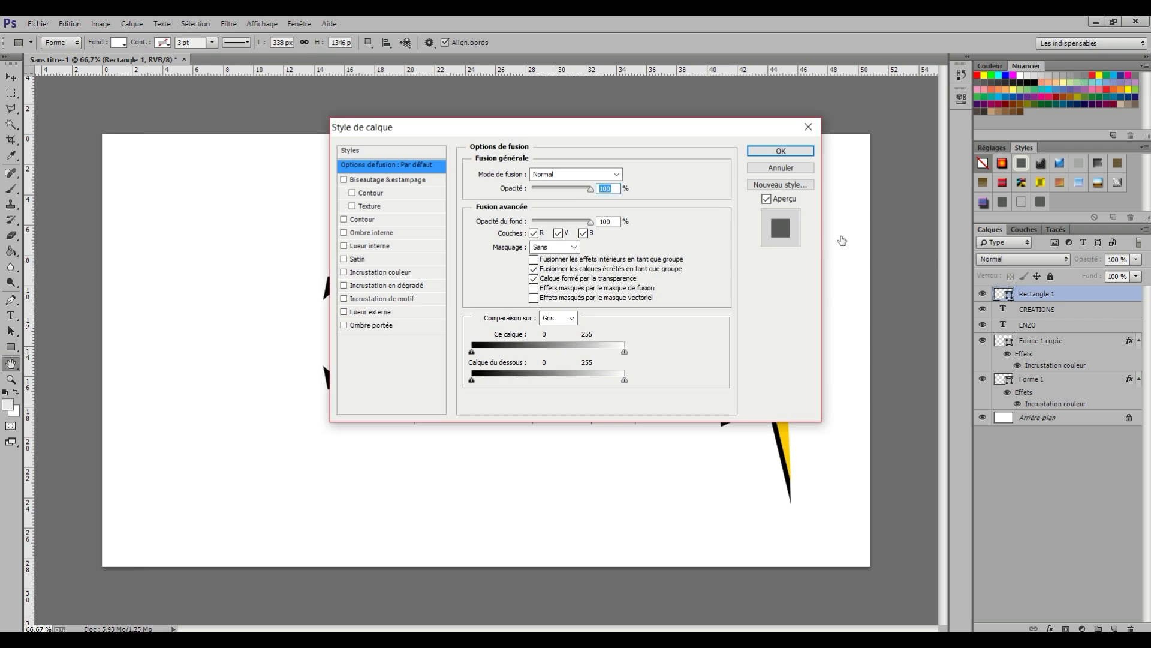
left_click(381, 272)
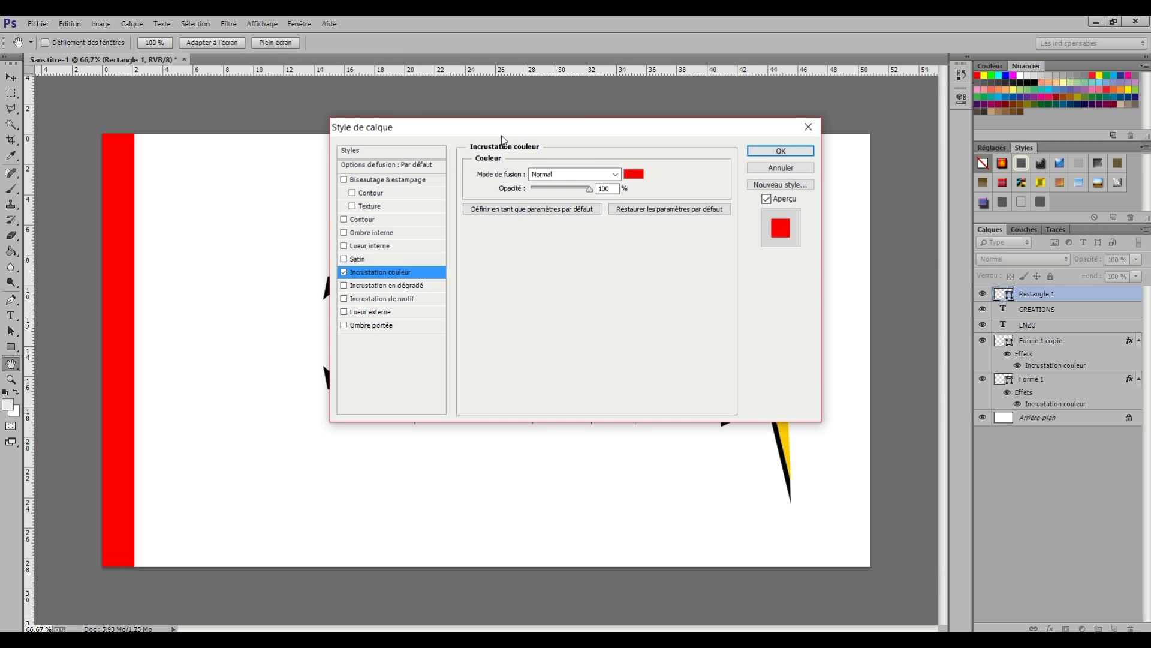
left_click(634, 174)
left_click(645, 551)
left_click(934, 392)
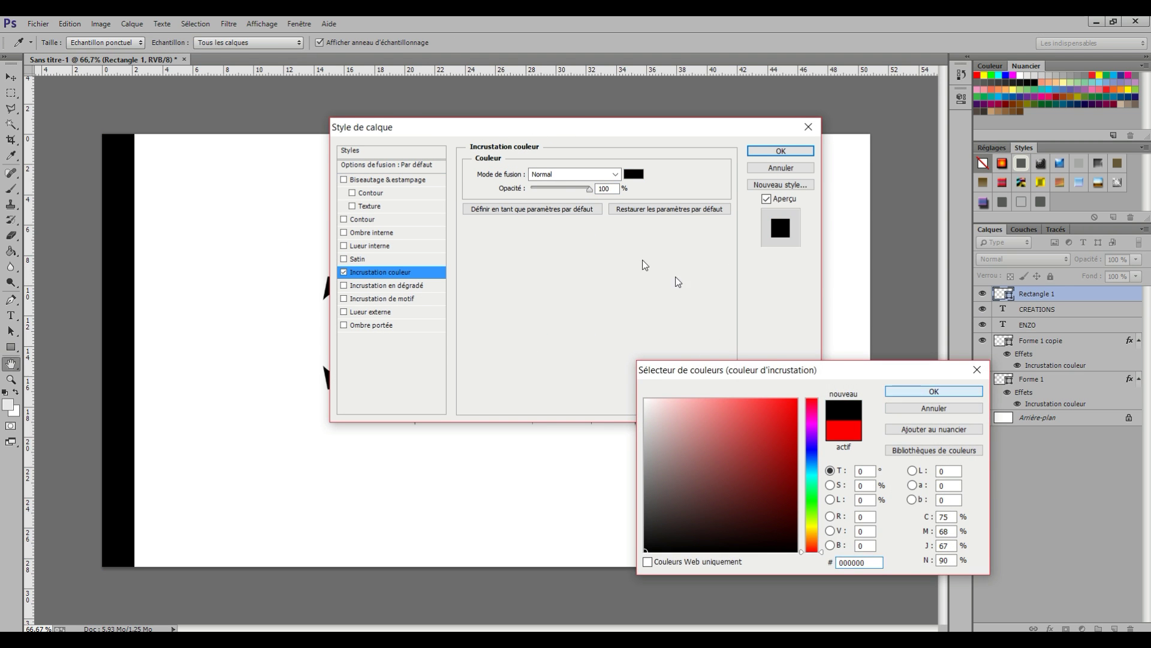
key("Return")
Lower the opacity of the black rectangle layer on the canvas's left edge to 4 %.
left_click(388, 165)
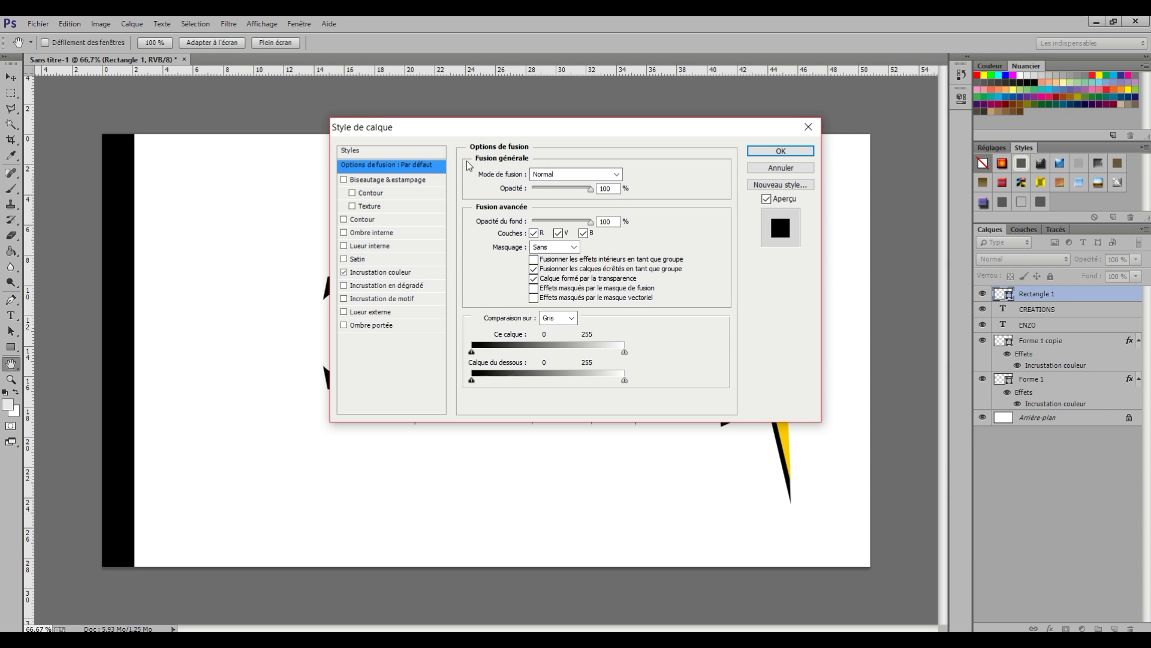
left_click_drag(581, 188, 530, 189)
type("12")
key("Up")
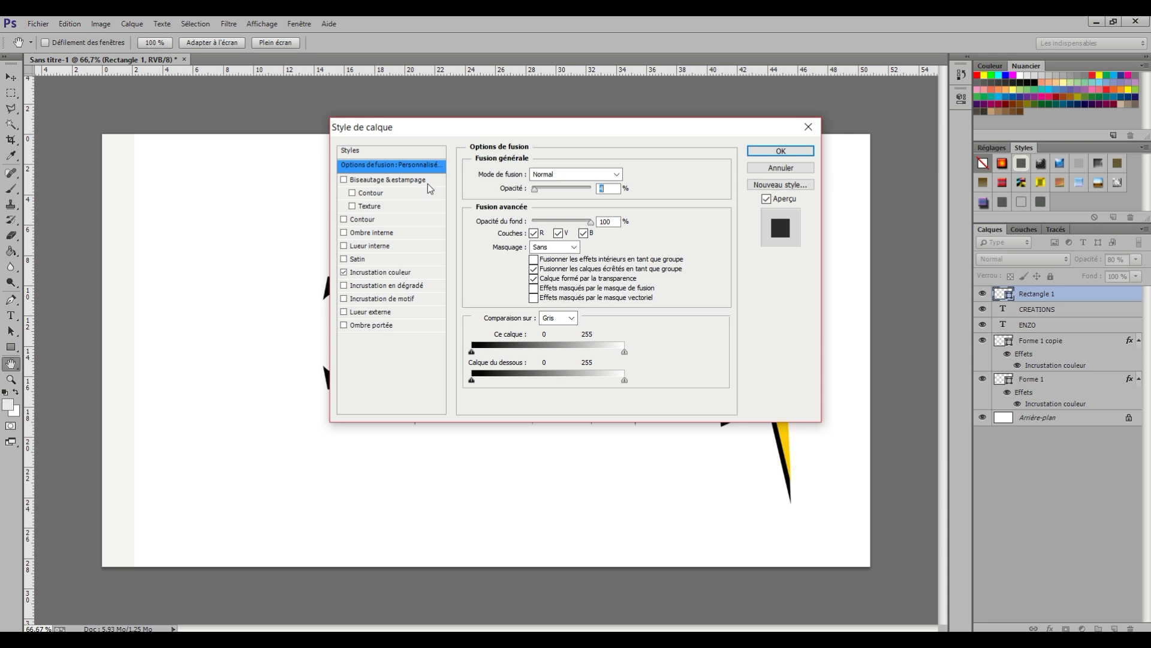
type("4")
key("Return")
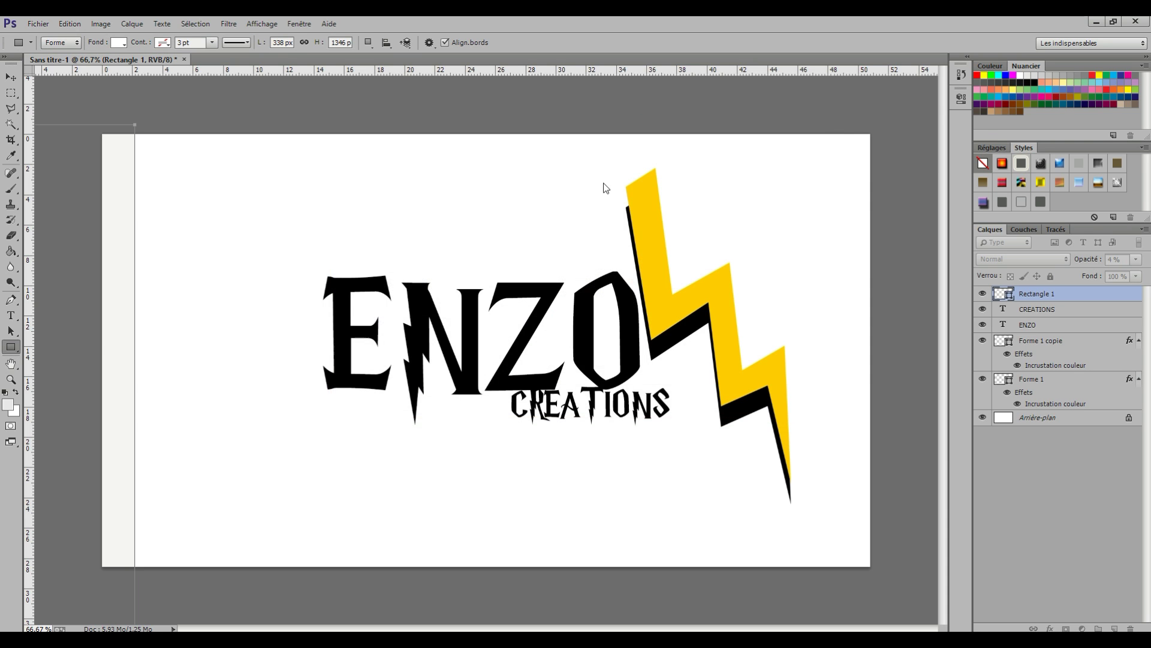
Duplicate the rectangle layer and move the copy horizontally so it overlaps the full right edge of the canvas.
right_click(823, 238)
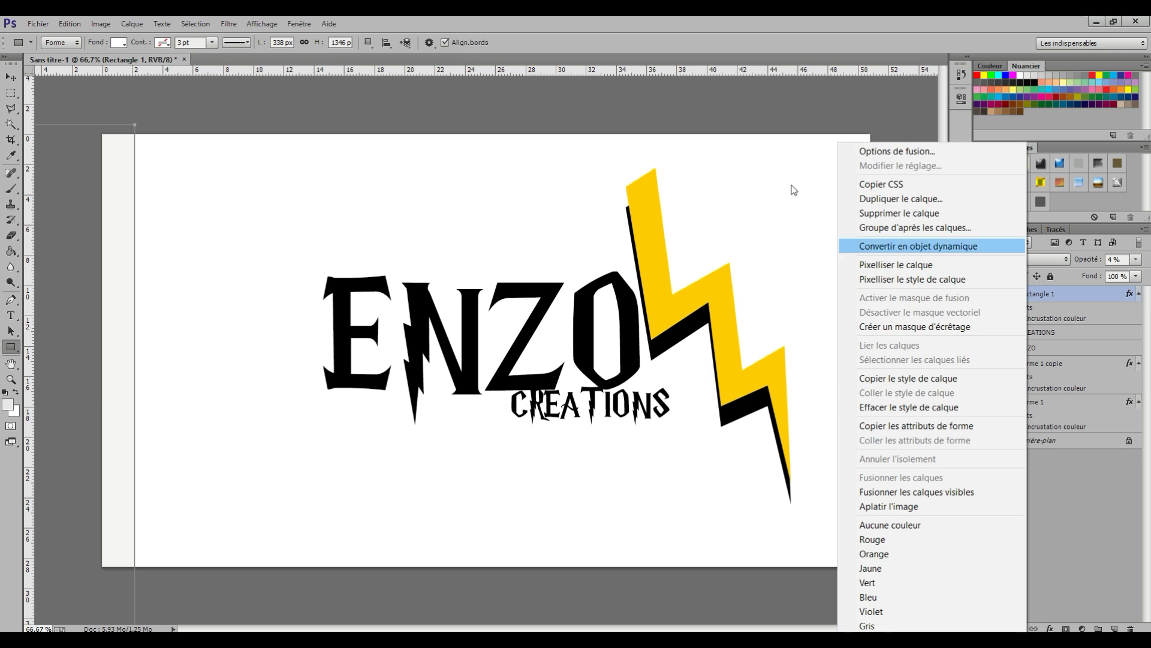
left_click(872, 198)
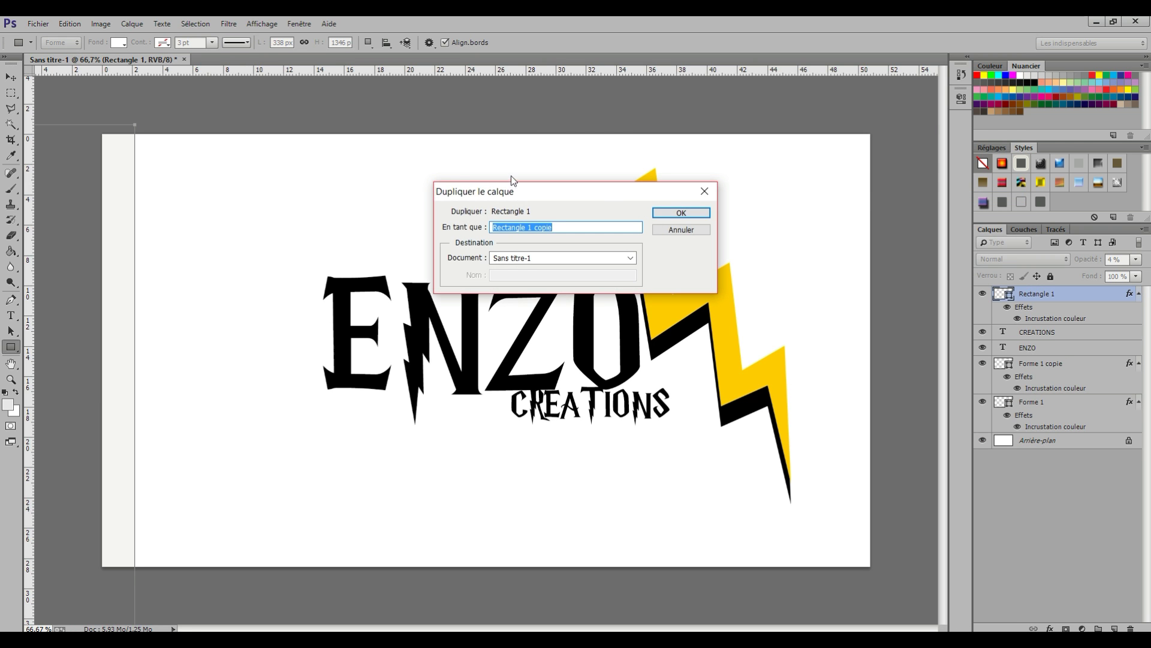
key("Return")
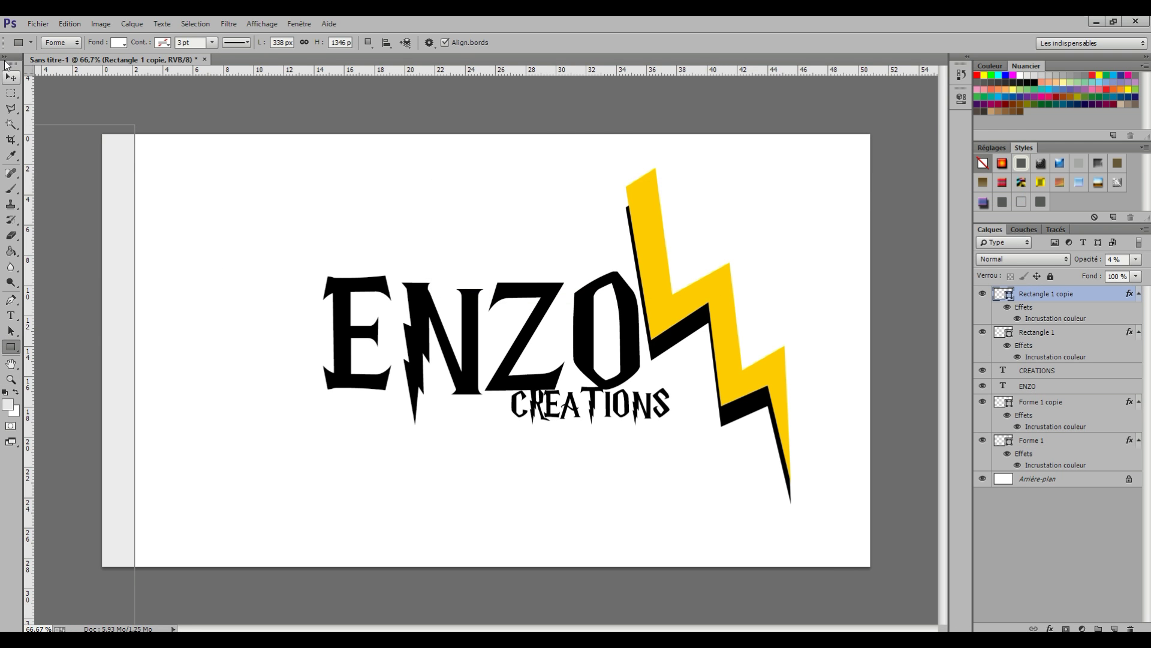
left_click(11, 77)
left_click_drag(95, 198, 759, 188)
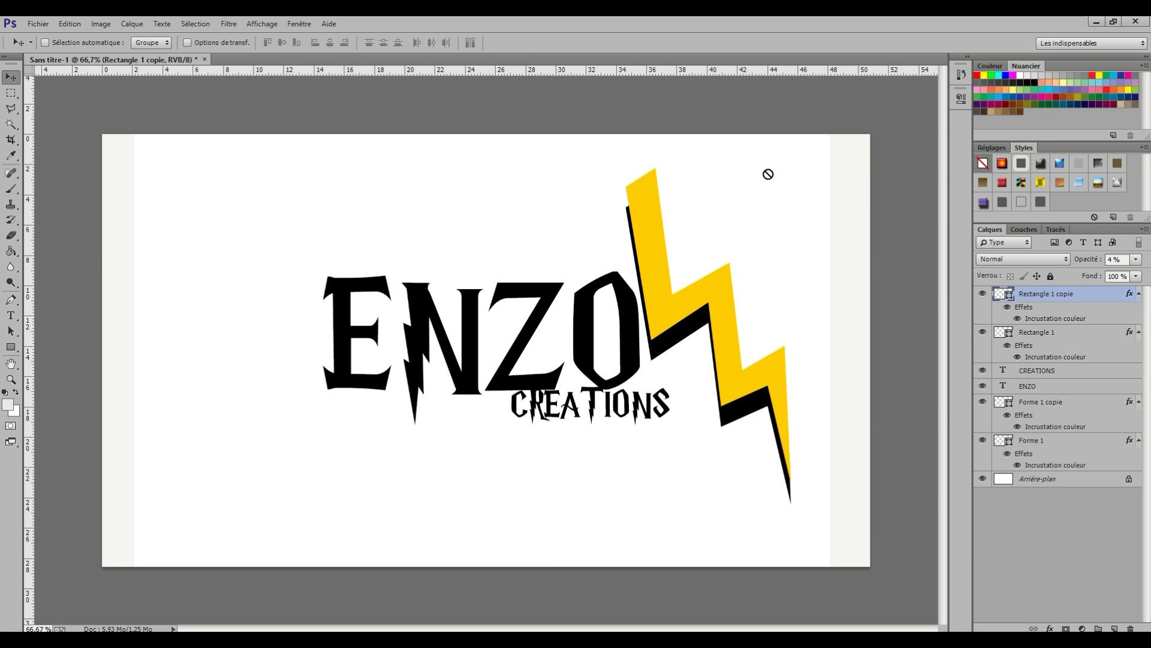
key("ctrl+z")
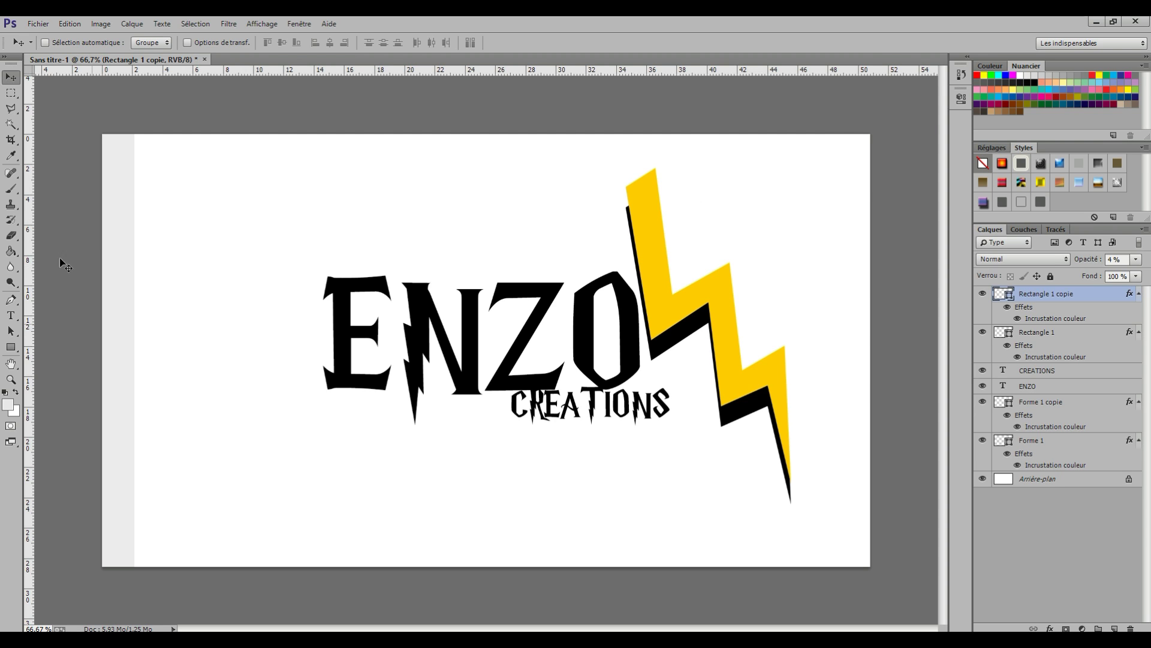
left_click_drag(106, 239, 797, 237)
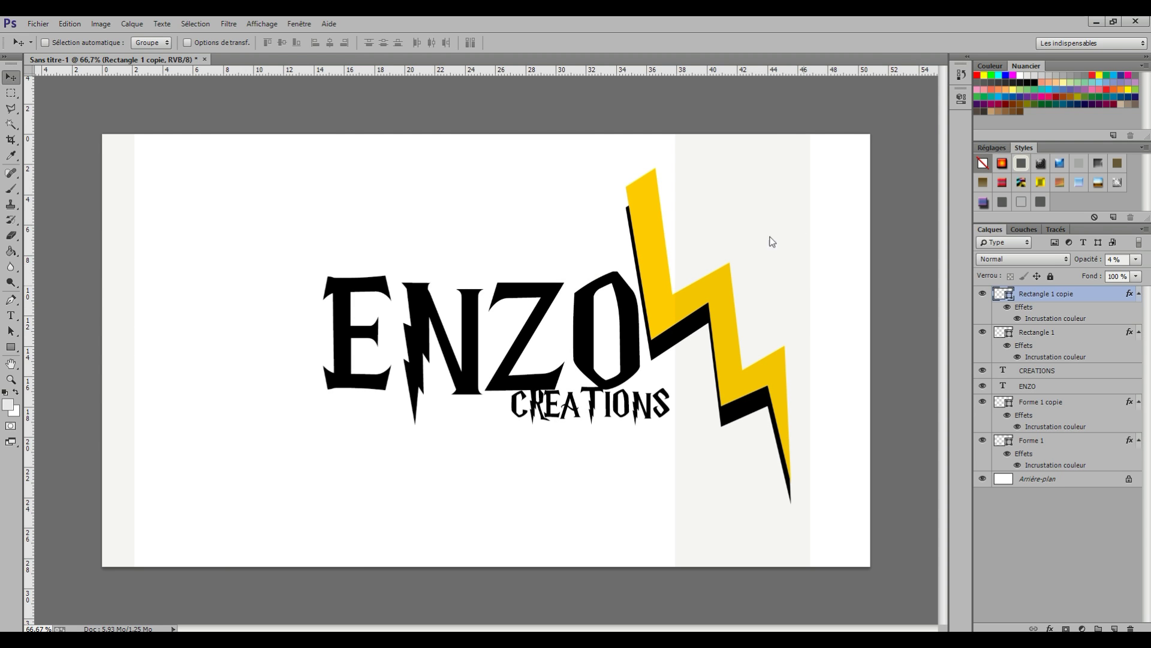
key("ctrl+z")
left_click_drag(95, 262, 726, 182)
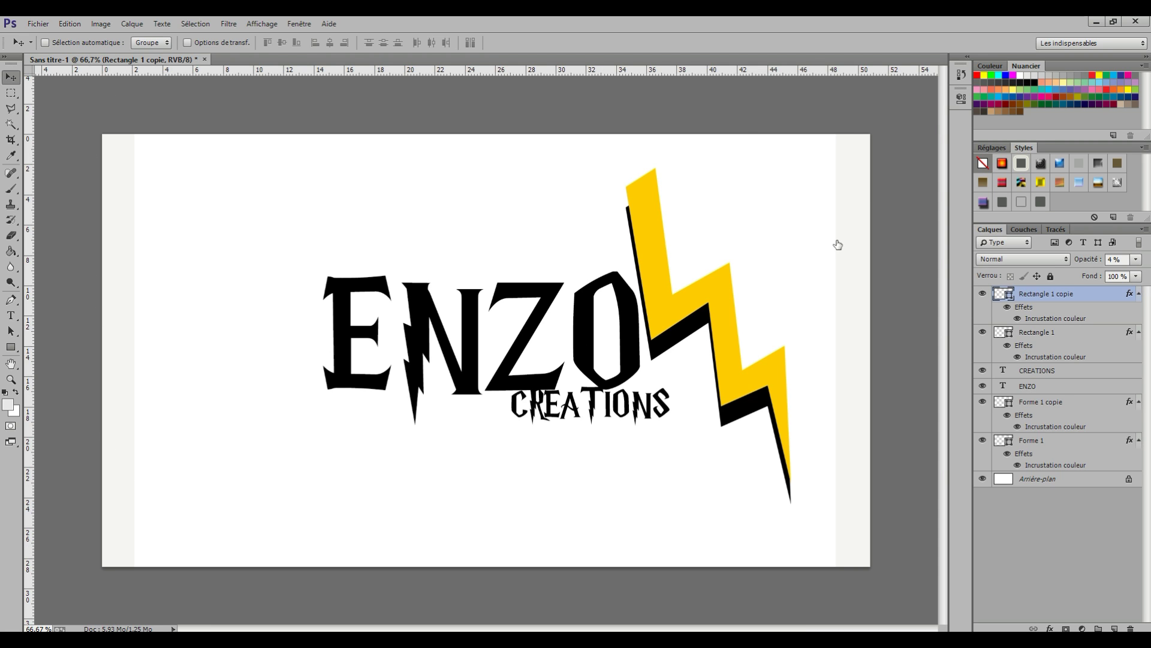
Add a 9 px outside stroke to the duplicated rectangle layer.
right_click(1048, 294)
left_click(935, 152)
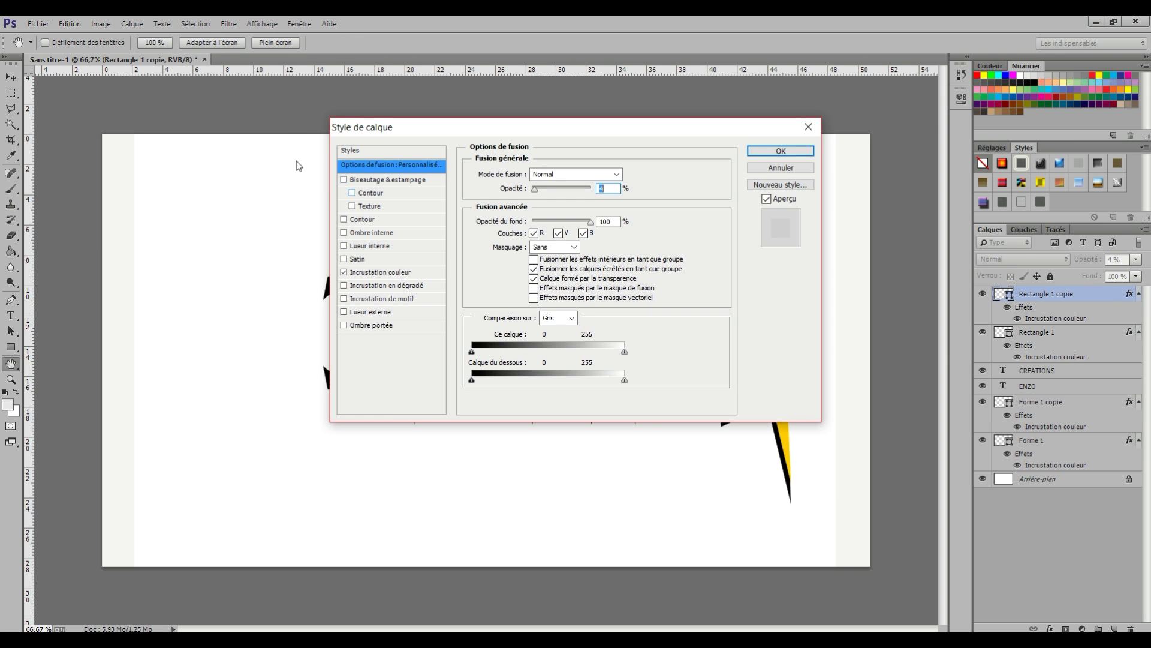
left_click(344, 219)
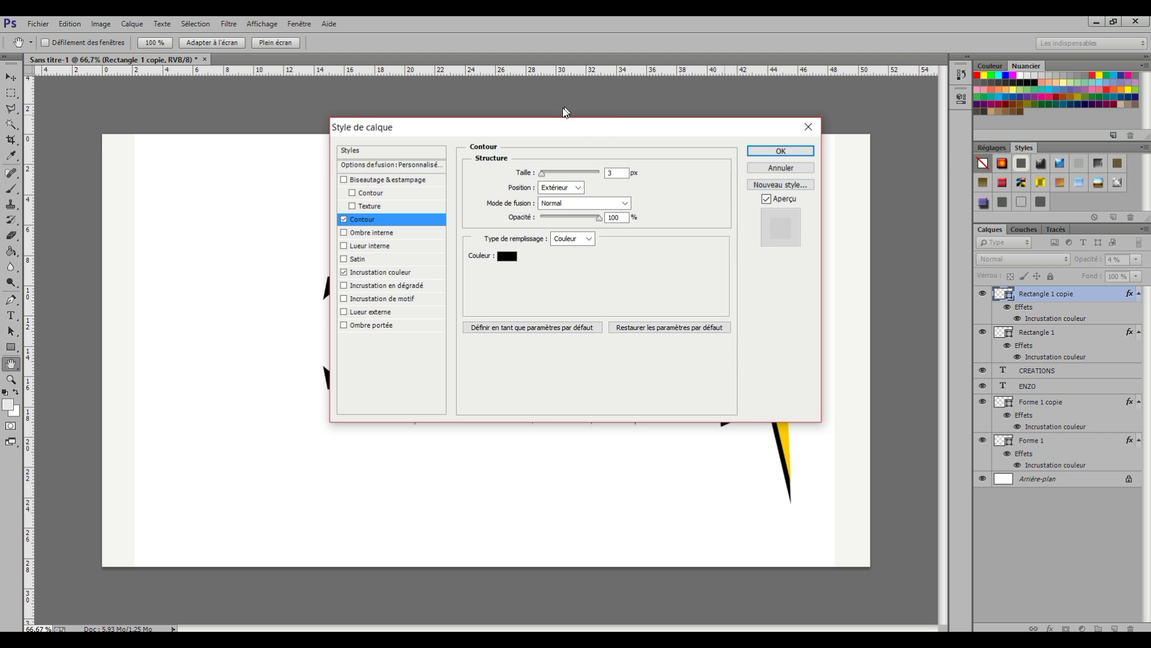
left_click_drag(564, 126, 689, 155)
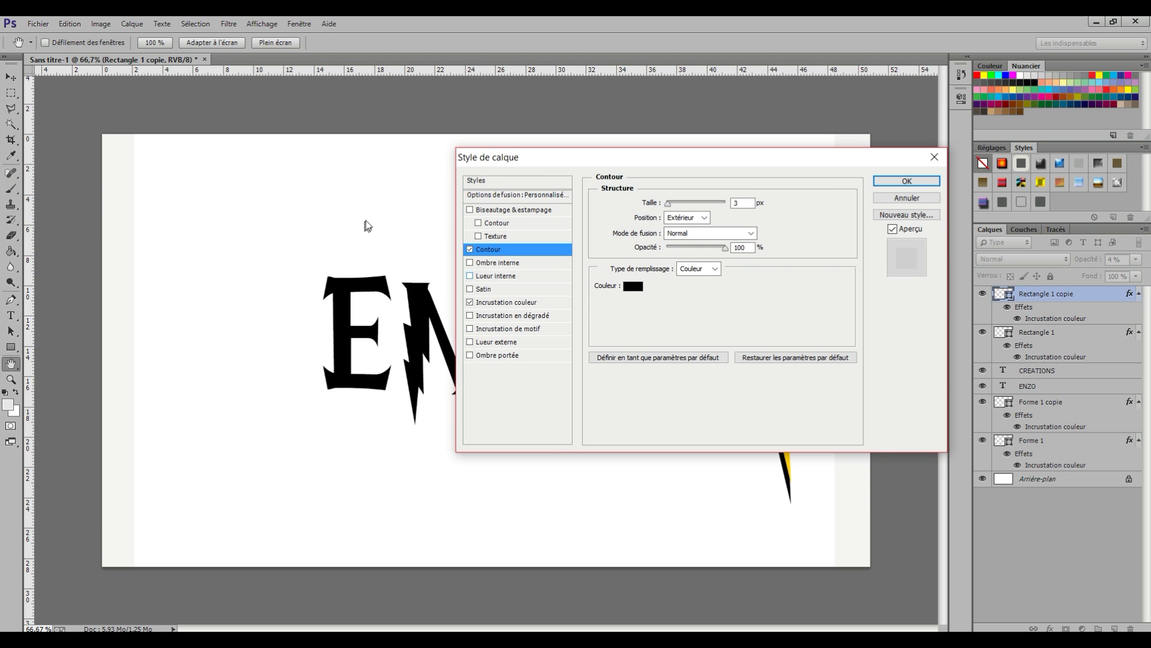
left_click_drag(669, 204, 726, 203)
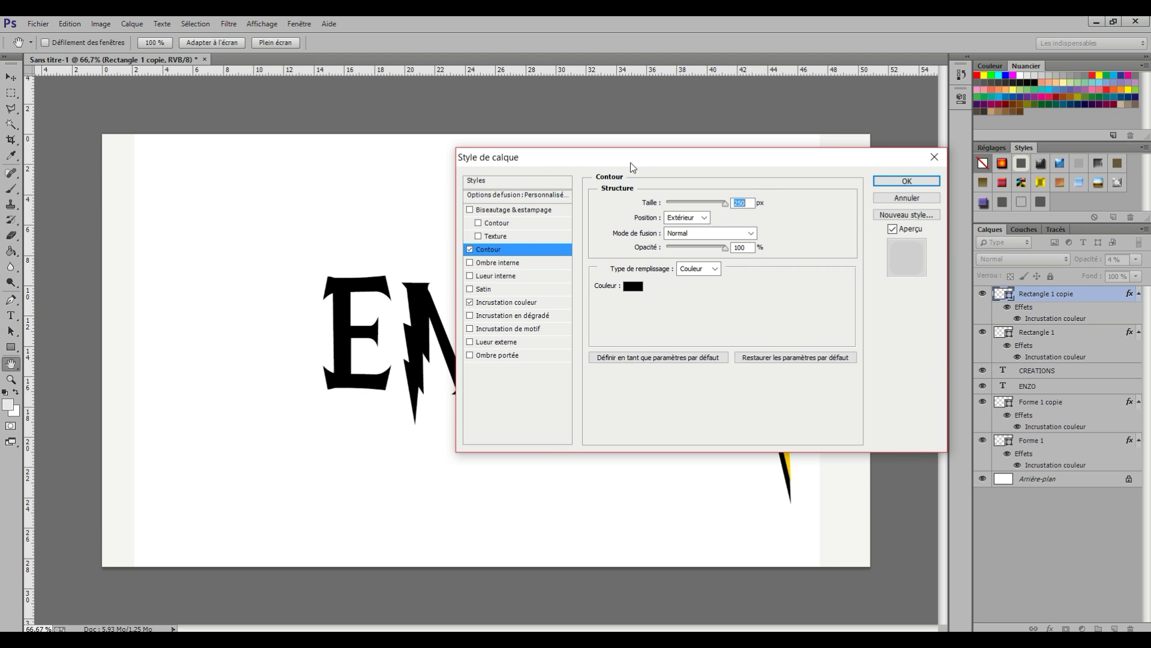
left_click_drag(620, 156, 440, 239)
type("5")
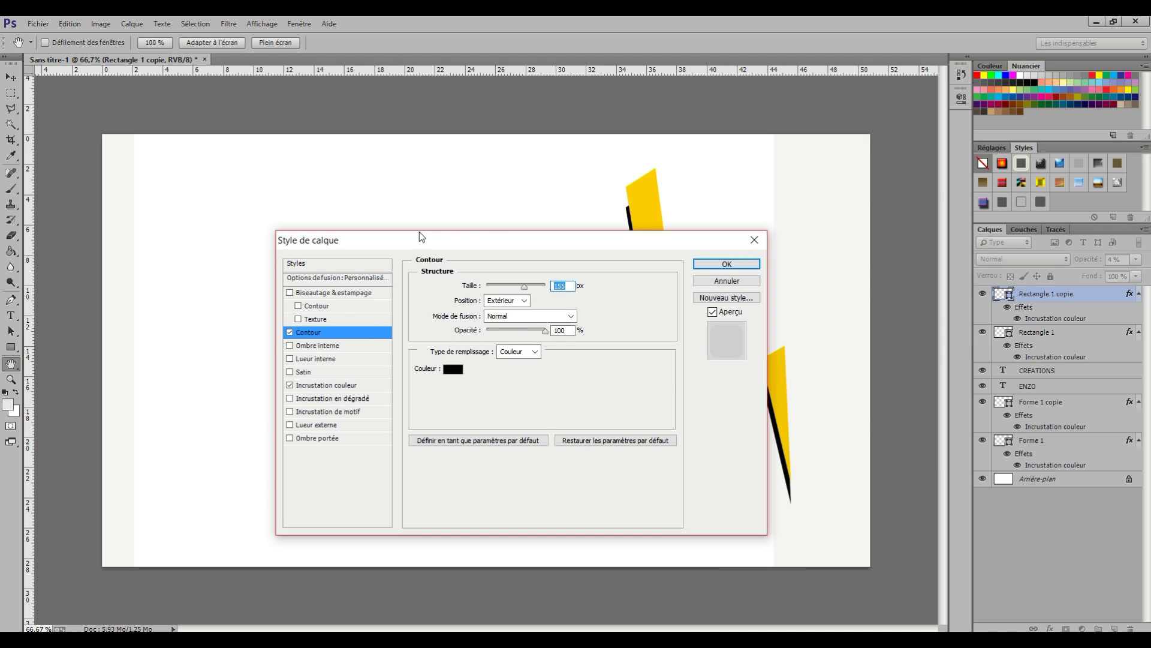
type("73")
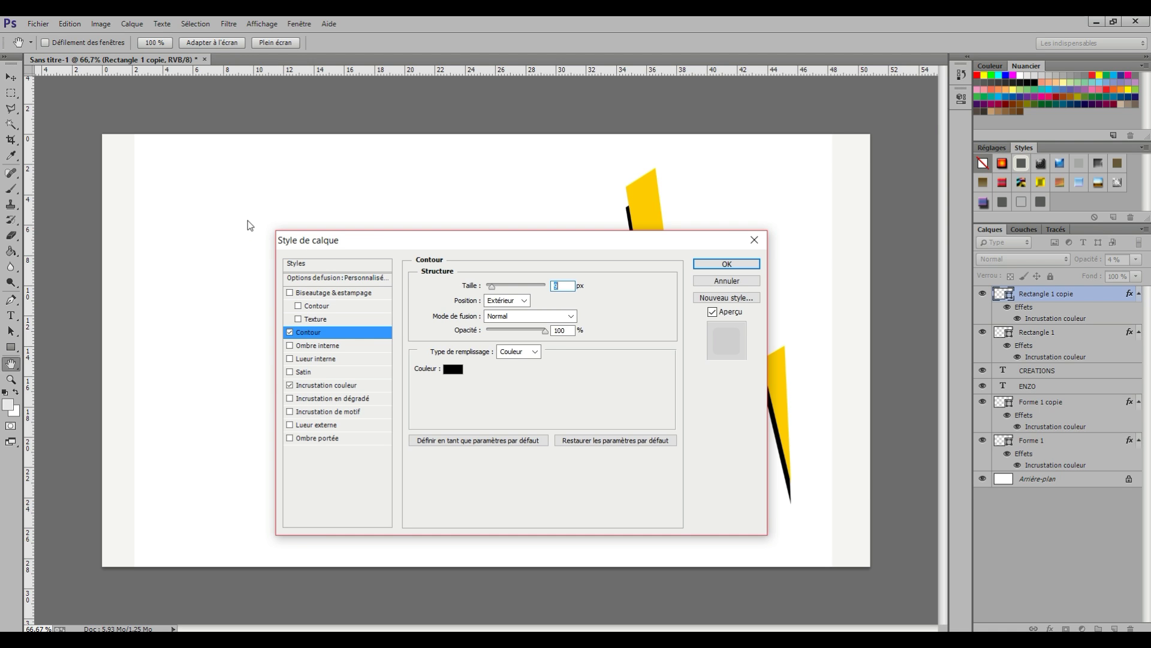
Raise the duplicated rectangle layer's overall opacity to 100 %.
left_click(337, 278)
type("4")
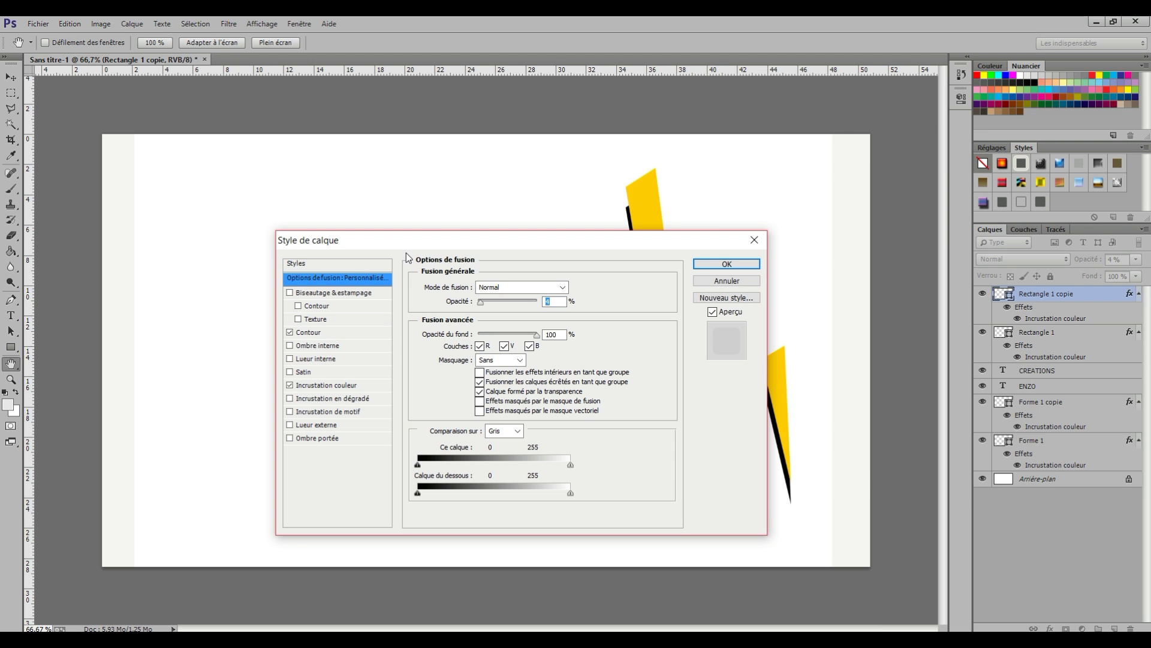
type("4")
type("100")
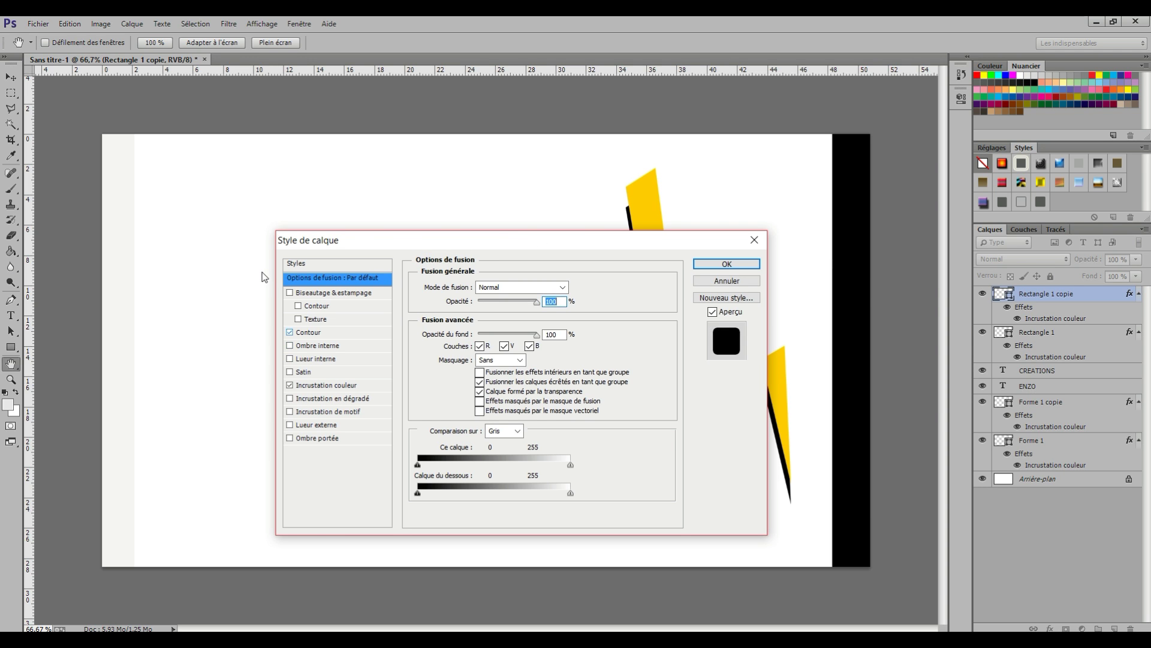
Set the duplicated rectangle's stroke colour to yellow ffc600 after trying red ff0000.
left_click(308, 331)
left_click(453, 369)
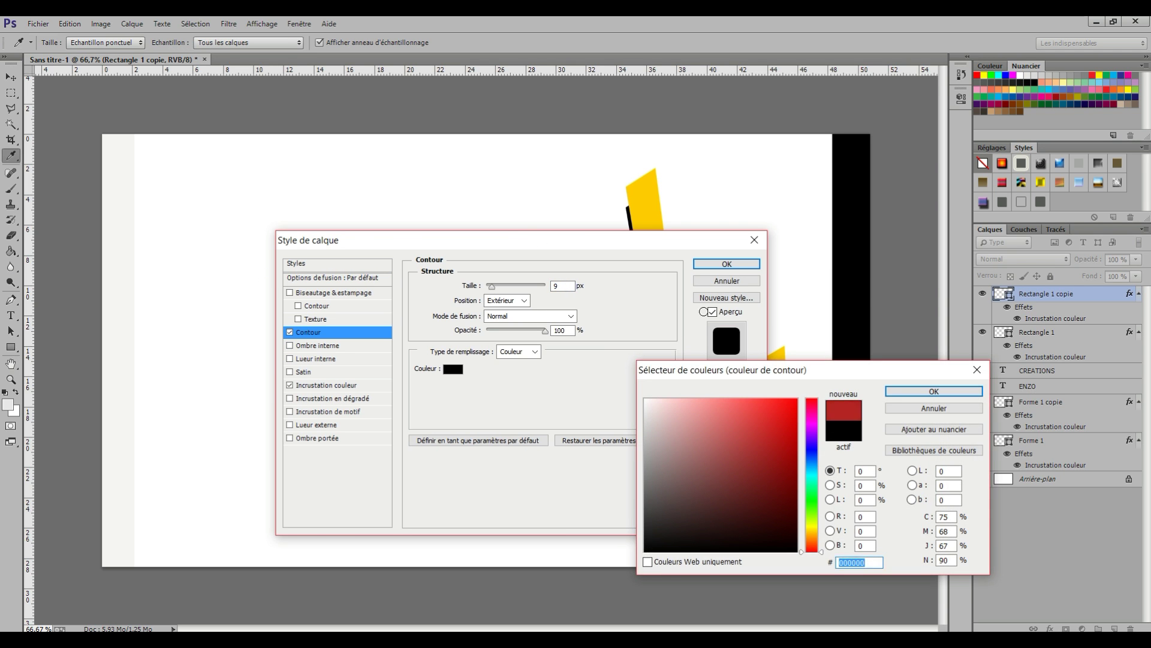
type("ff0000")
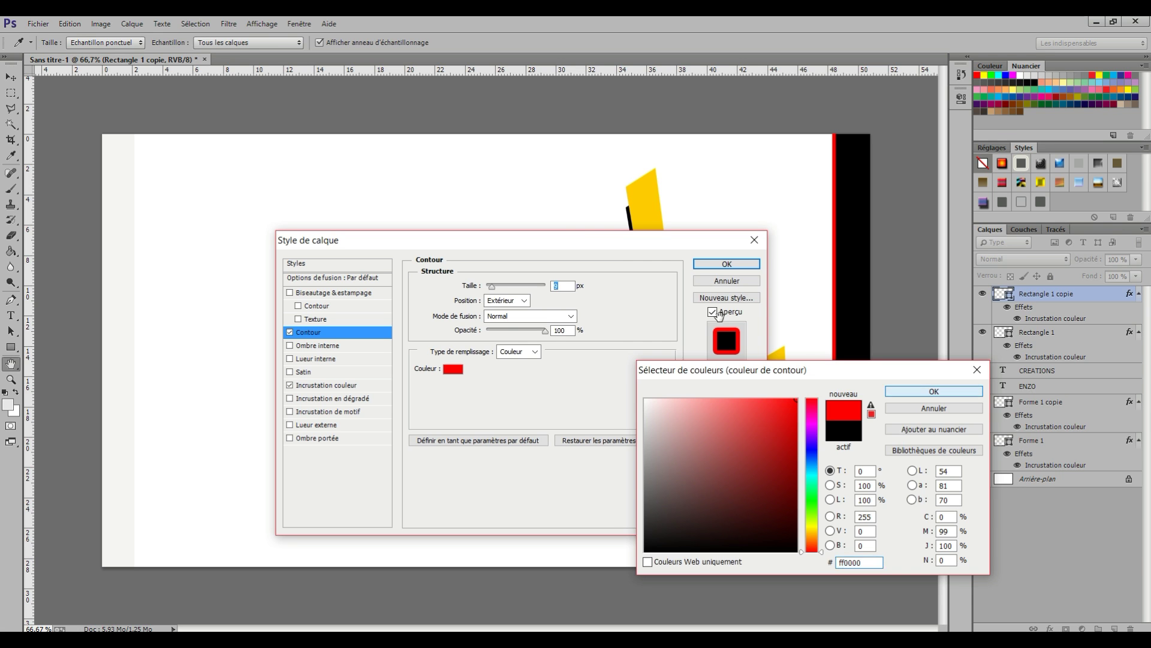
key("Return")
left_click(453, 369)
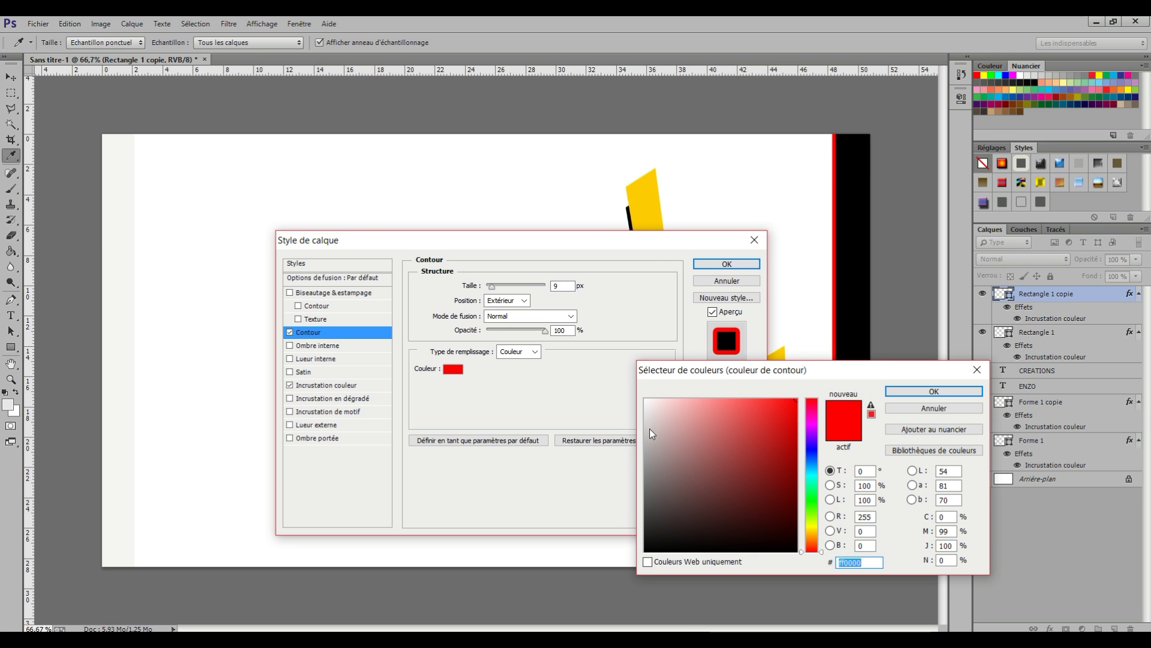
type("ffc600")
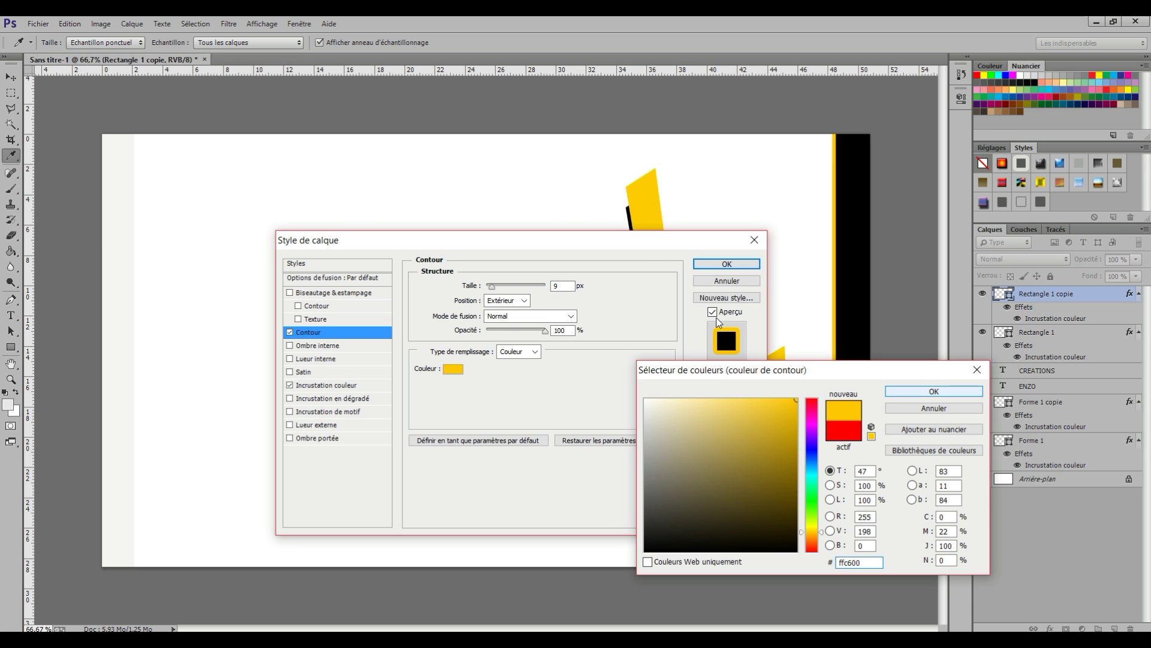
key("Return")
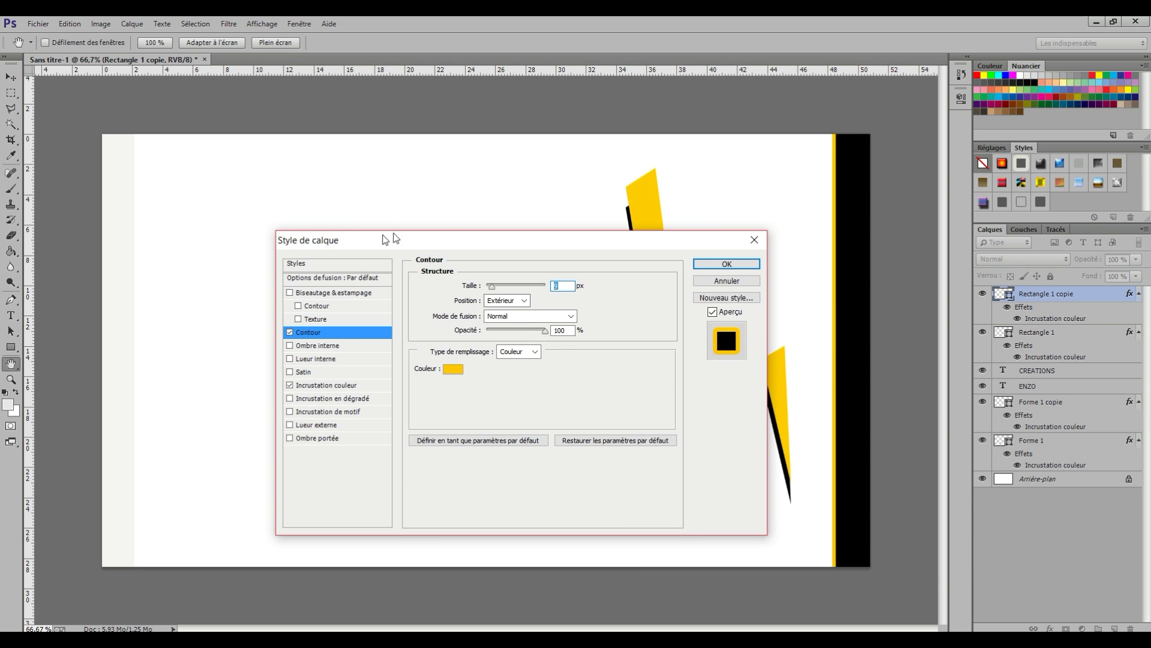
Try the duplicated rectangle's opacity at 7 %, restore it to 100 % and apply the layer style.
left_click(333, 278)
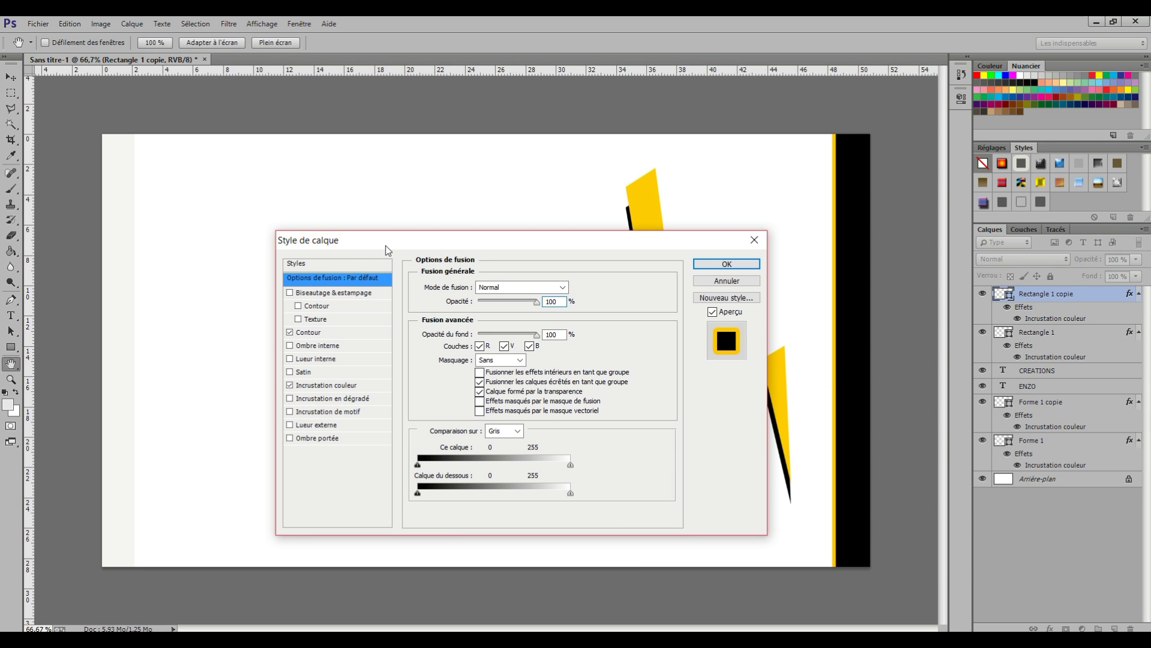
type("7")
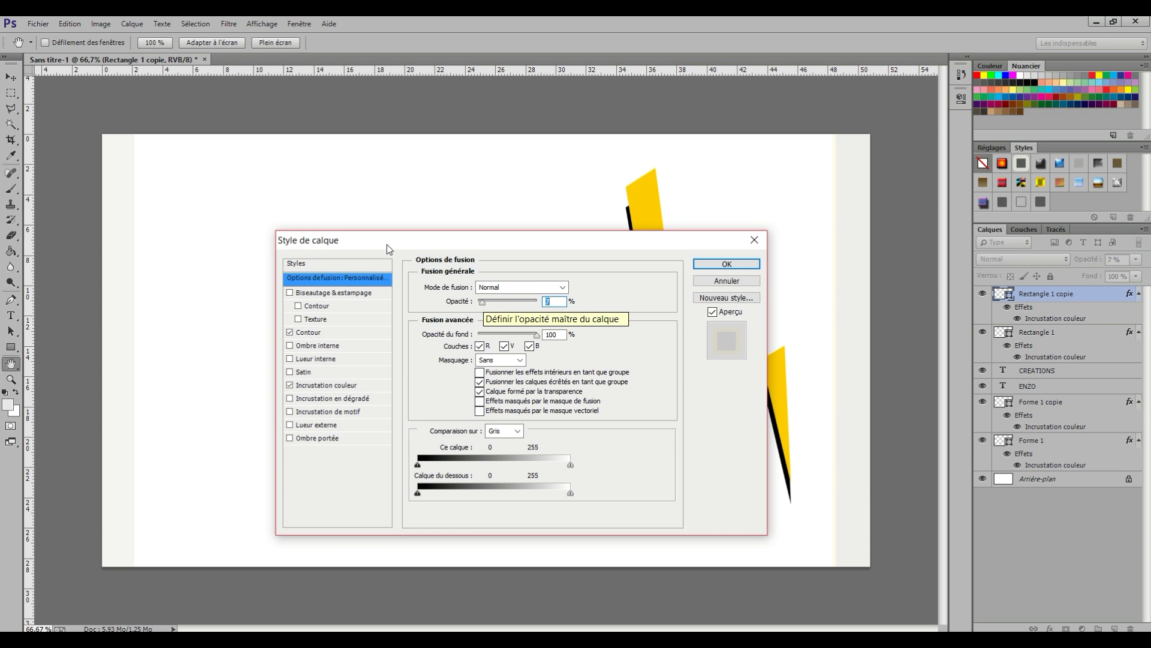
type("100")
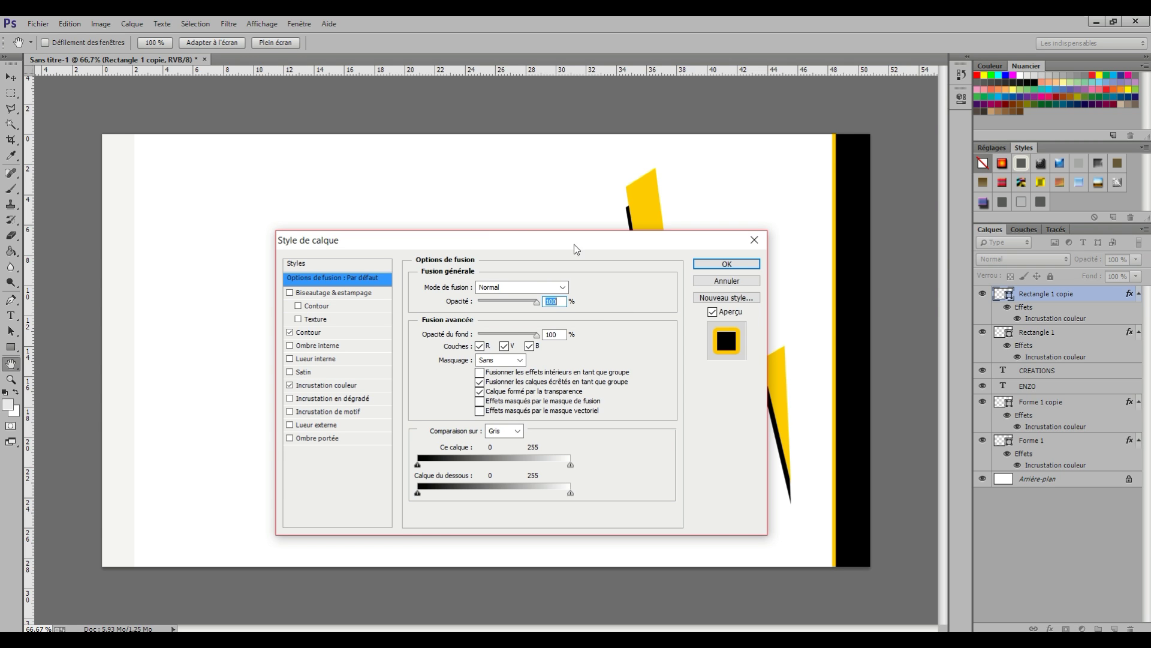
key("Return")
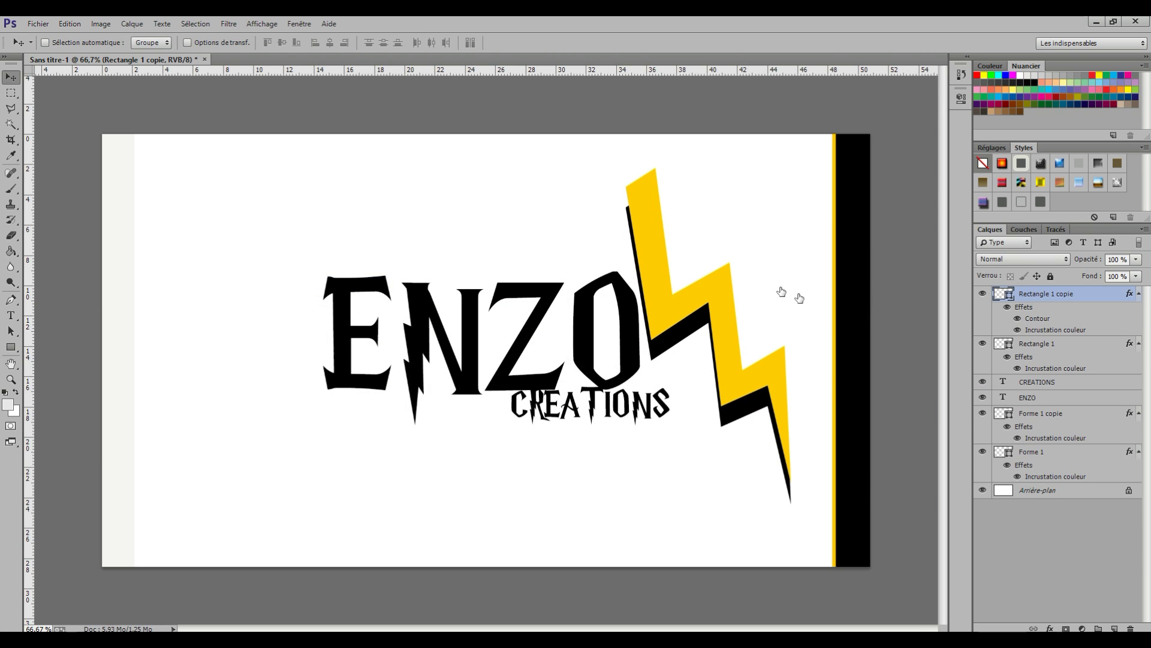
Try deleting the original rectangle layer on the canvas's left edge and undo the deletion.
left_click(1070, 344)
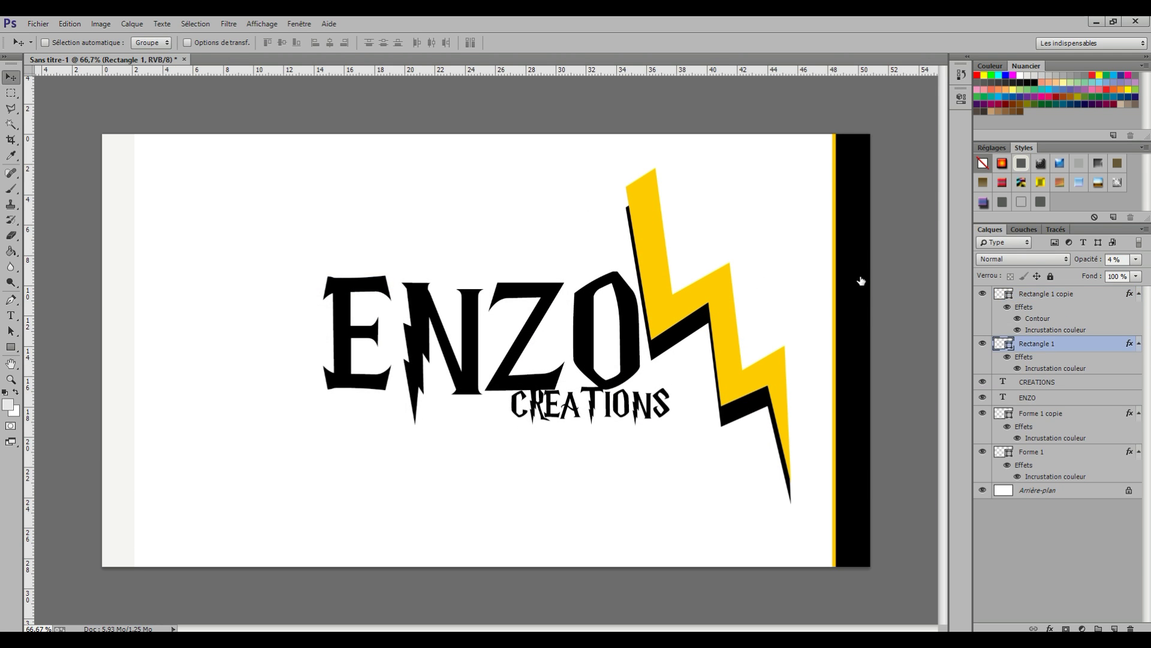
key("Delete")
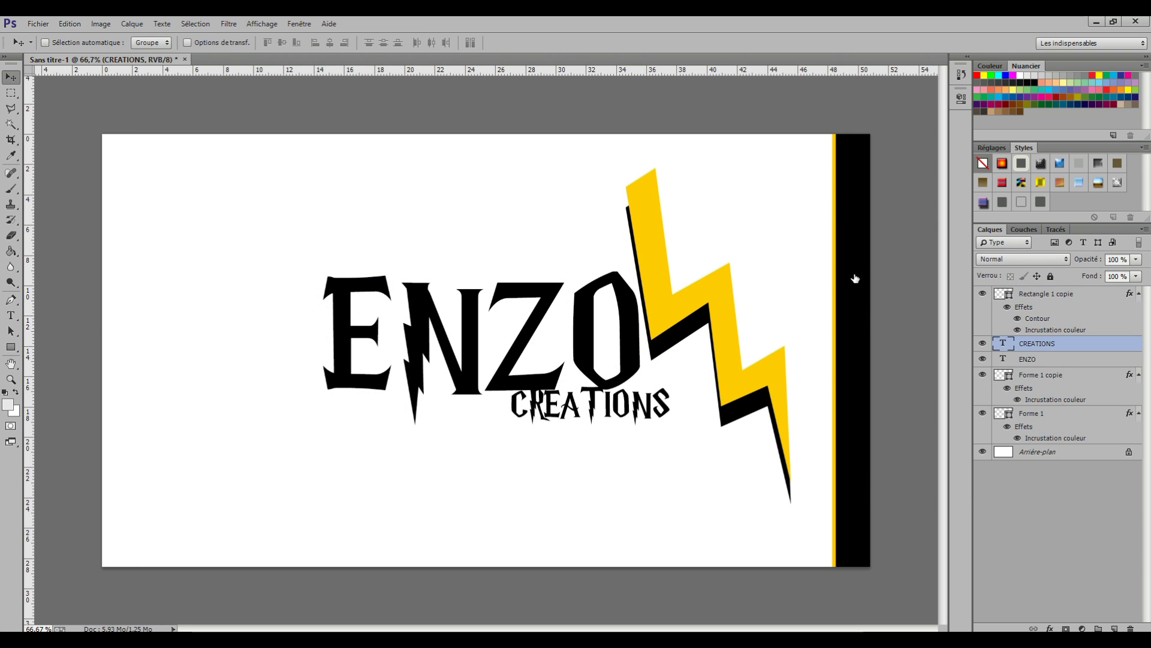
key("ctrl+z")
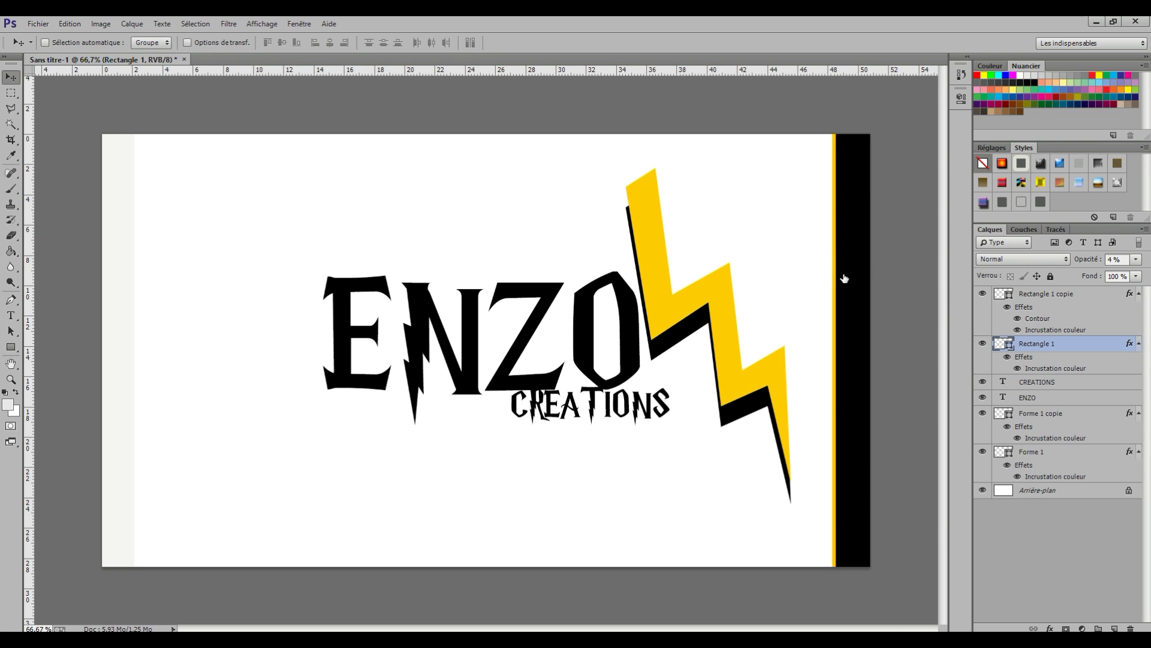
Set the original left-edge rectangle layer's overall opacity to 100 %.
right_click(845, 278)
left_click(767, 132)
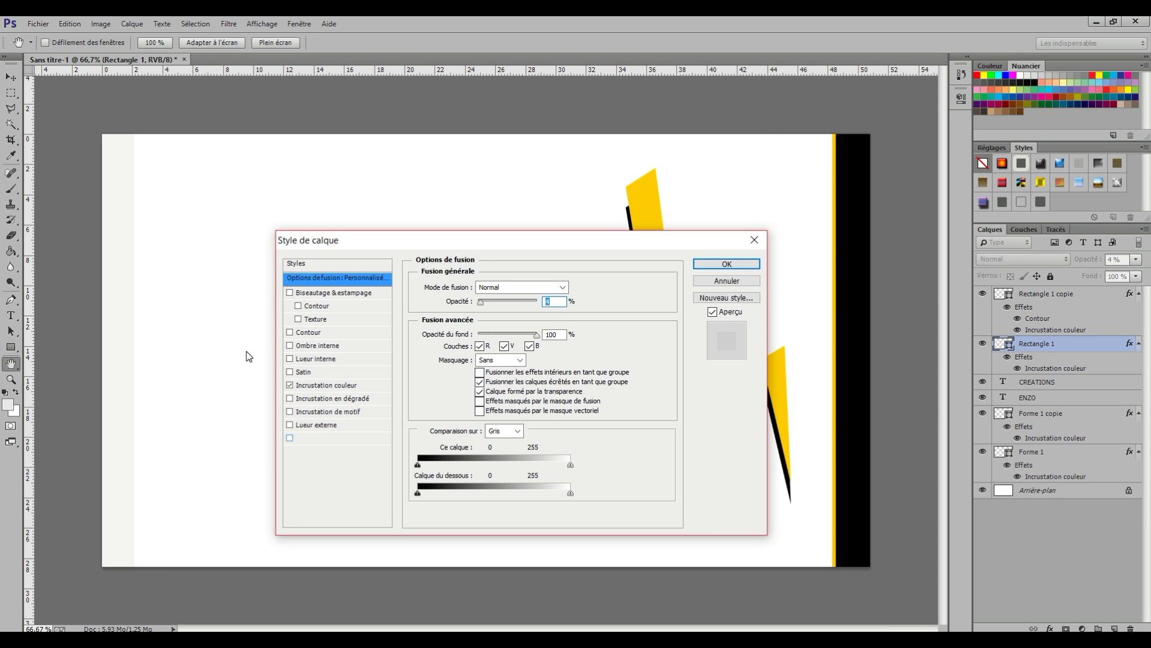
left_click(326, 385)
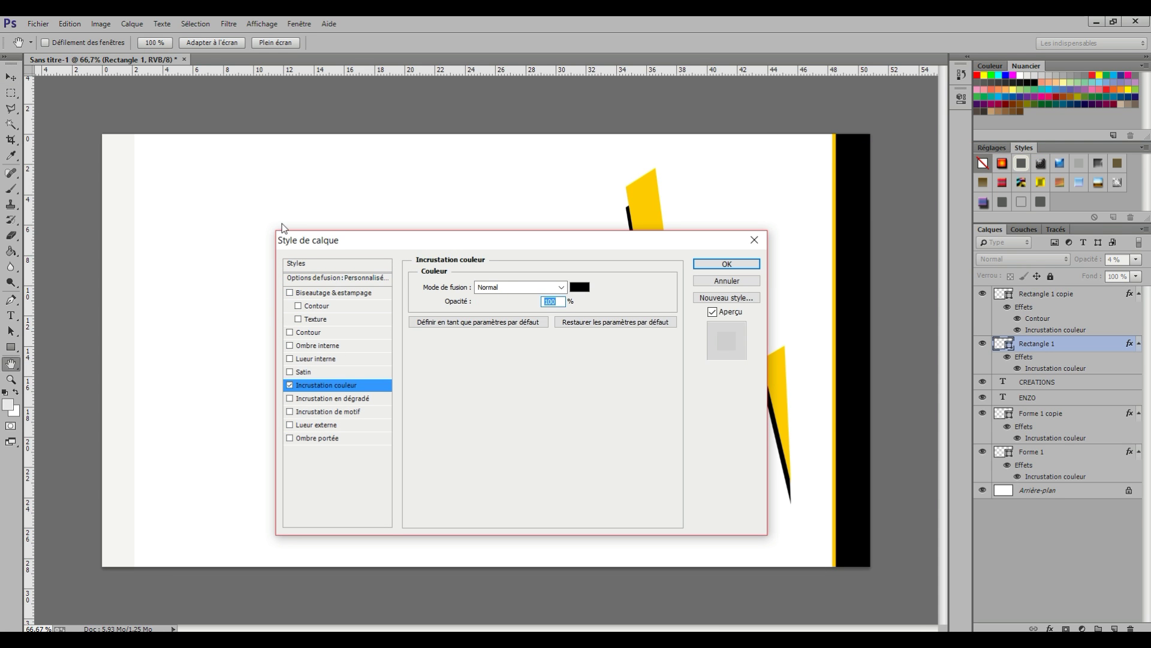
left_click(324, 278)
left_click_drag(481, 302, 537, 302)
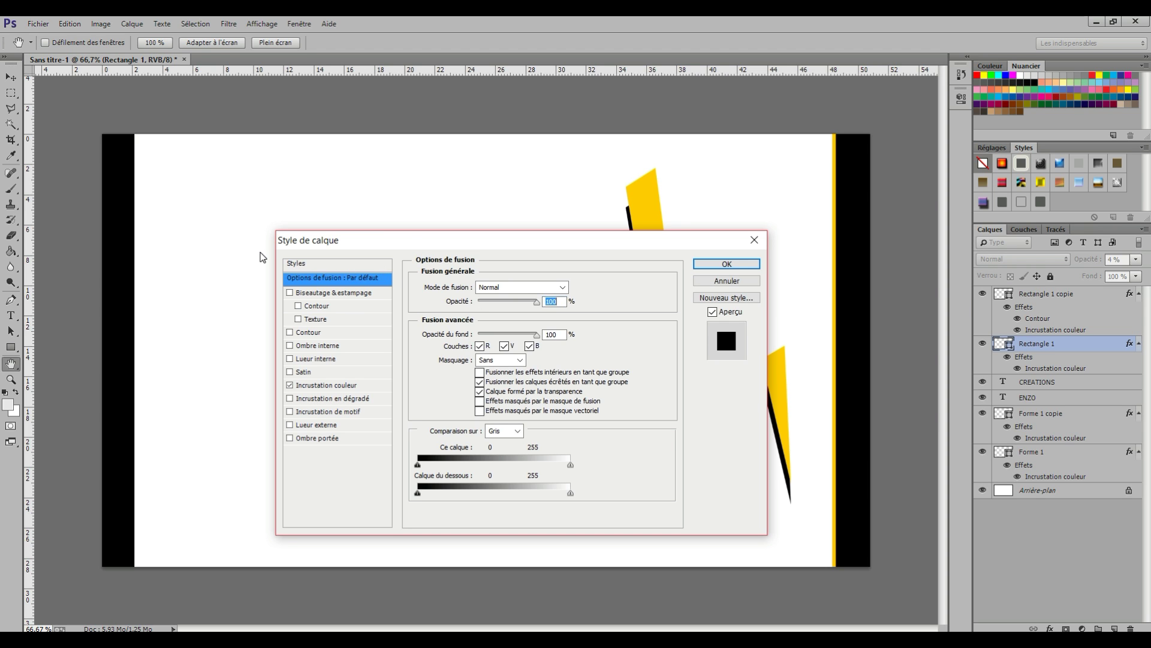
Add a stroke effect in yellow ffd200 to the original rectangle on the canvas's left edge.
left_click(309, 332)
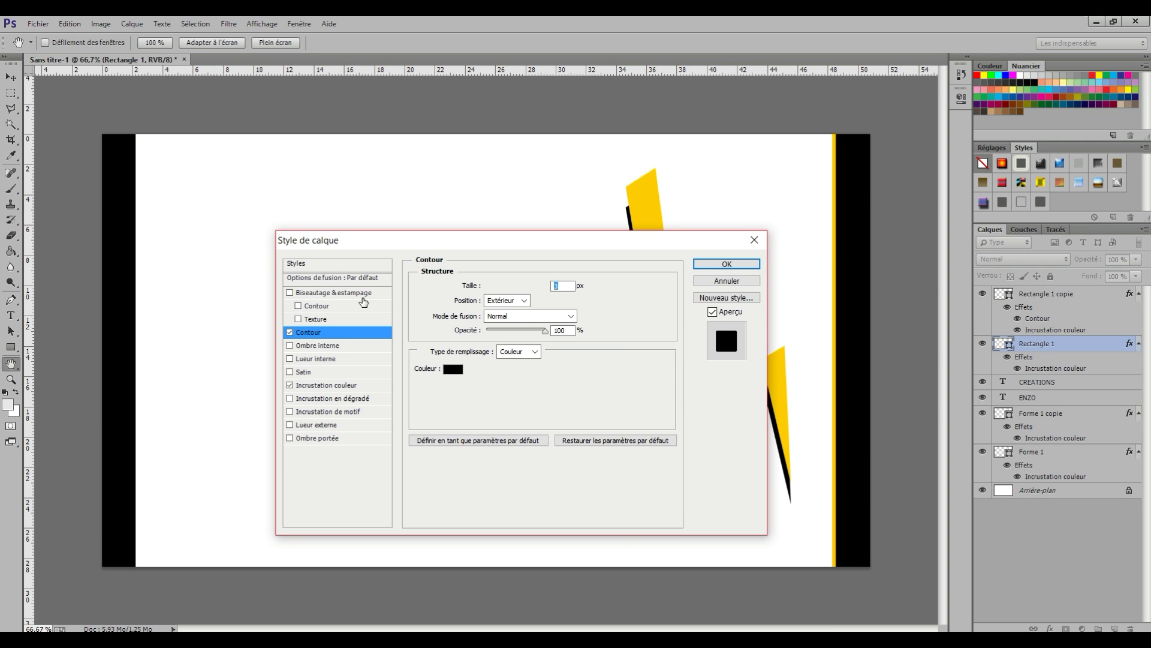
left_click(453, 369)
type("ffd200")
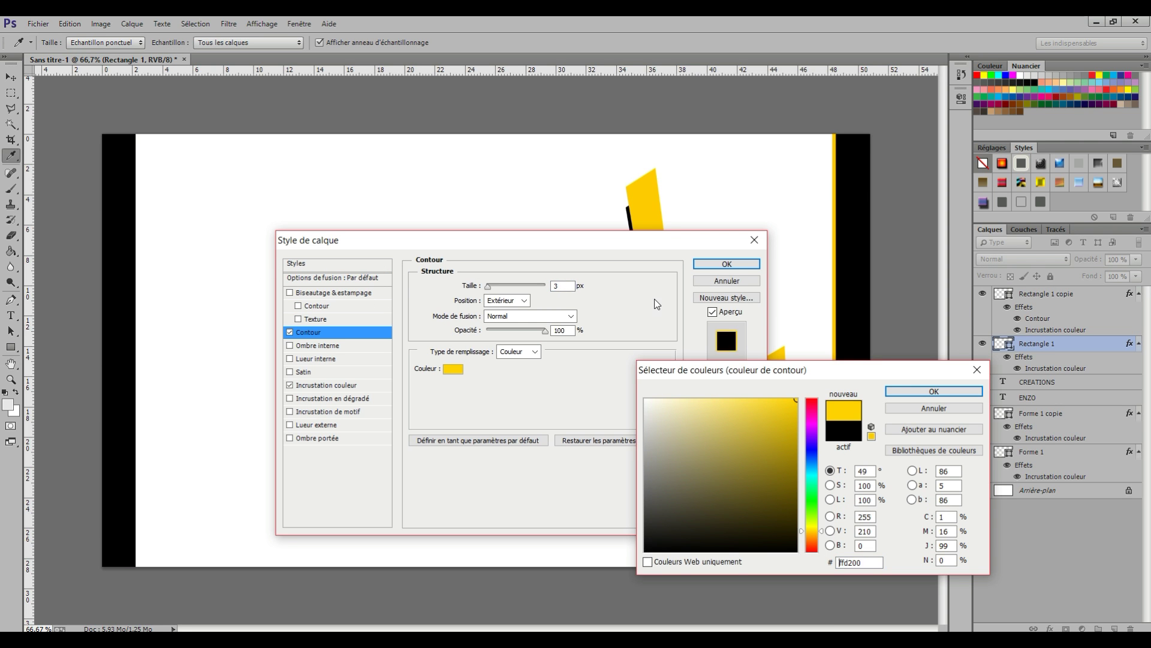
key("Return")
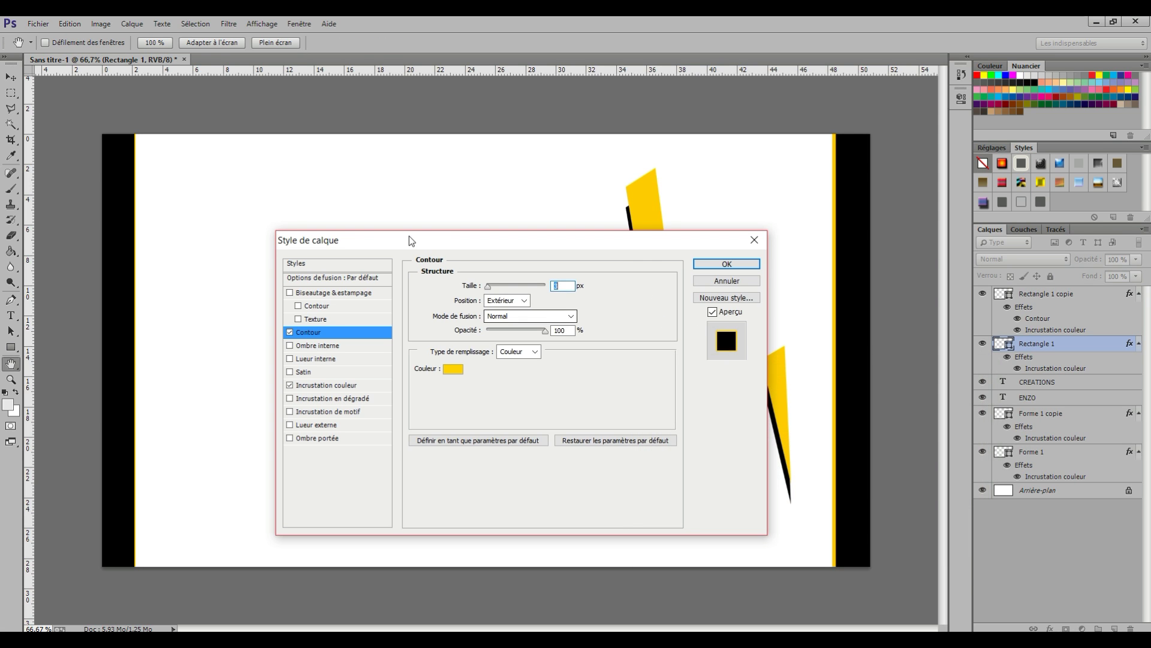
Set the left-edge rectangle's stroke size to 10 px and apply the layer style.
key("shift+Up")
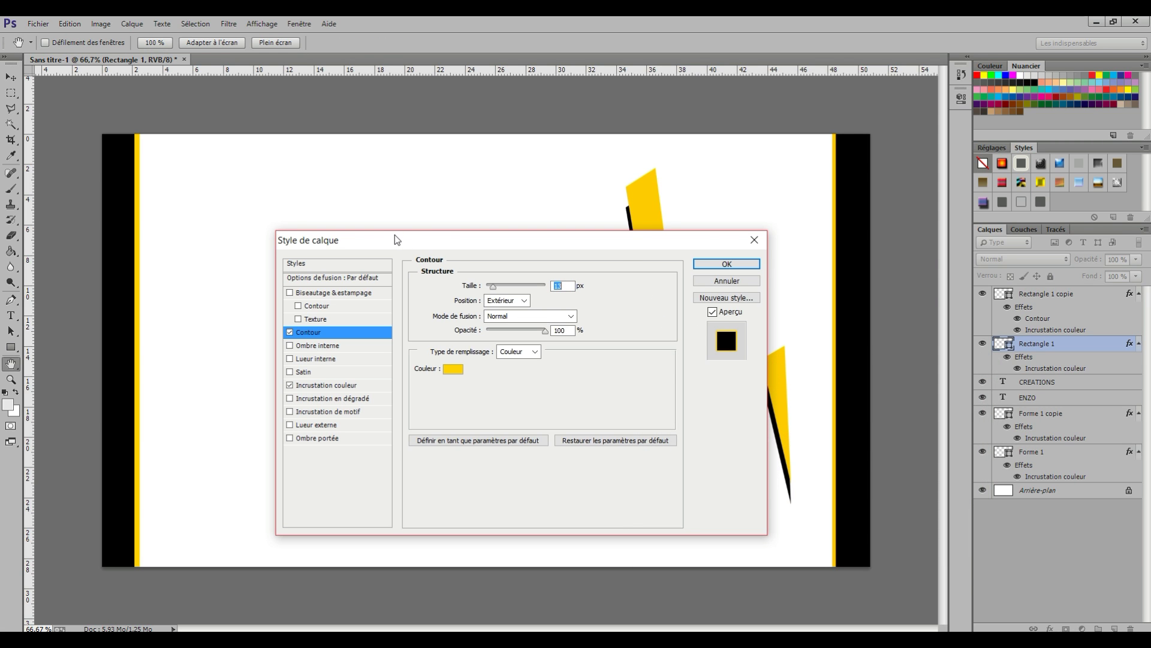
key("shift+Down")
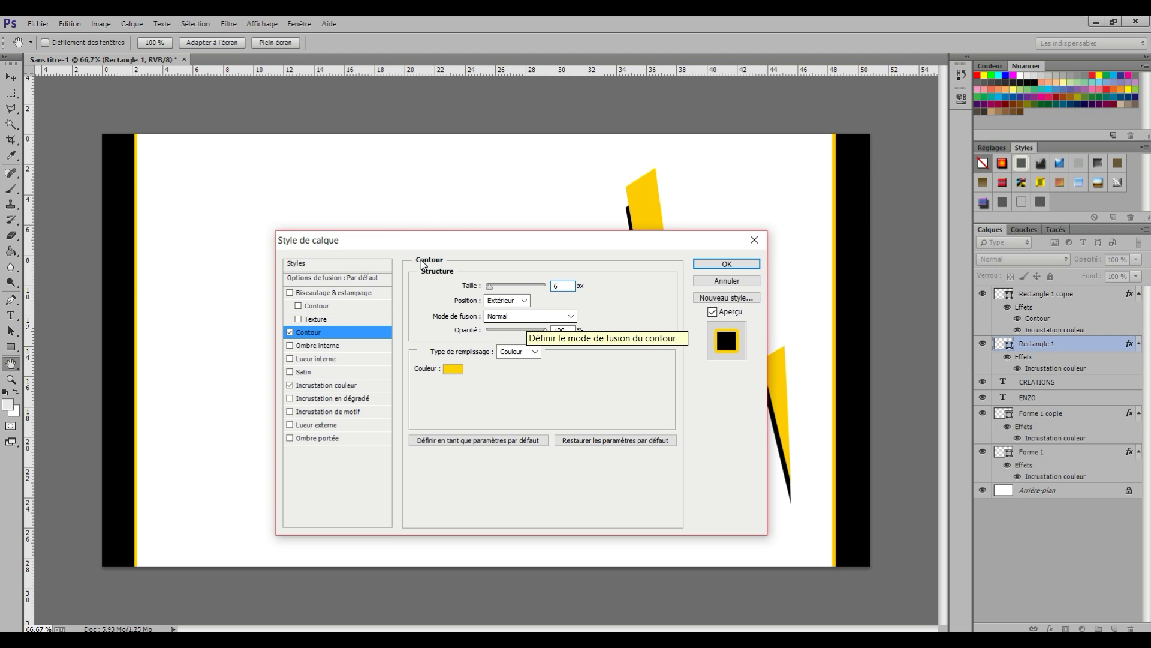
key("Down")
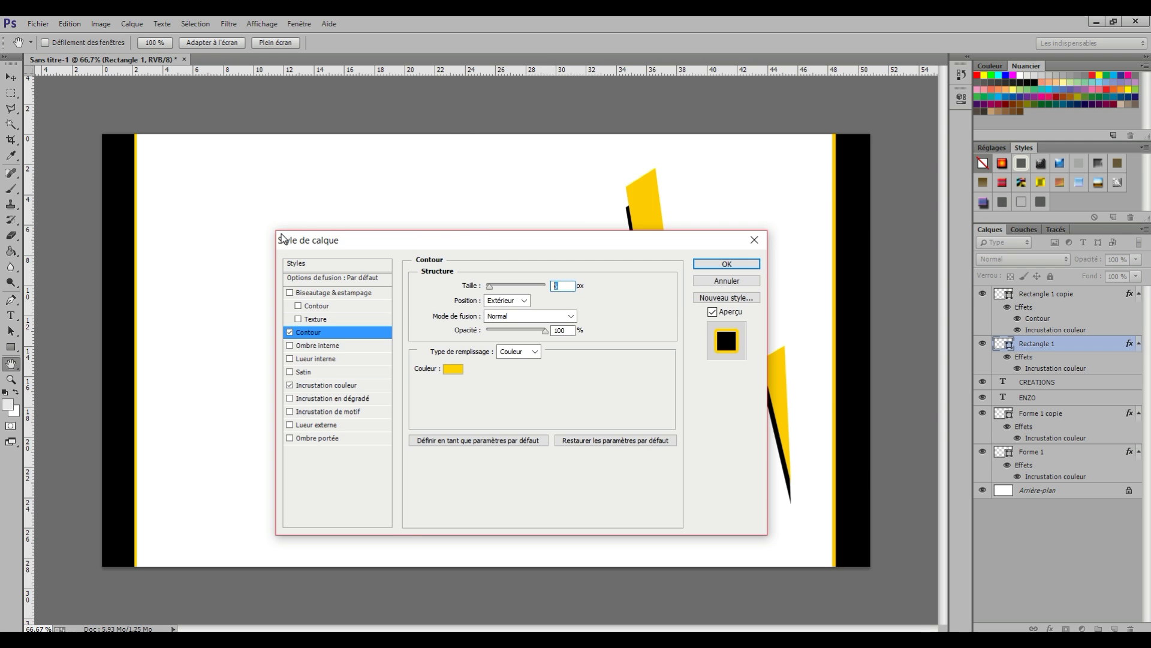
type("6")
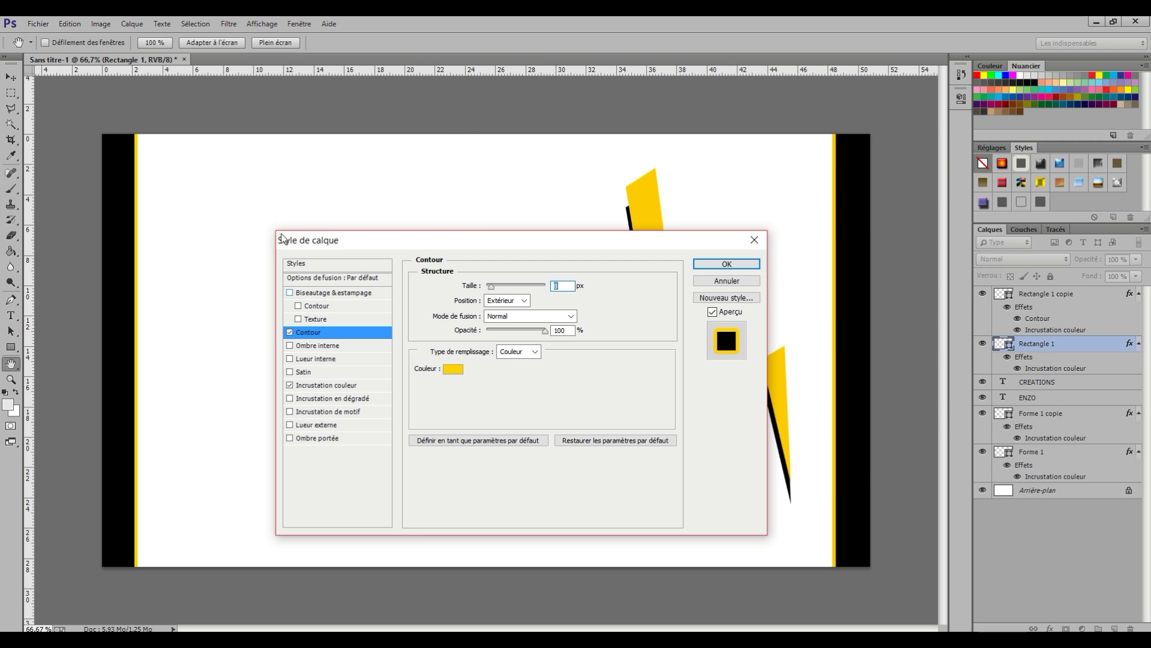
key("Up")
key("Up")
key("Up")
key("Up")
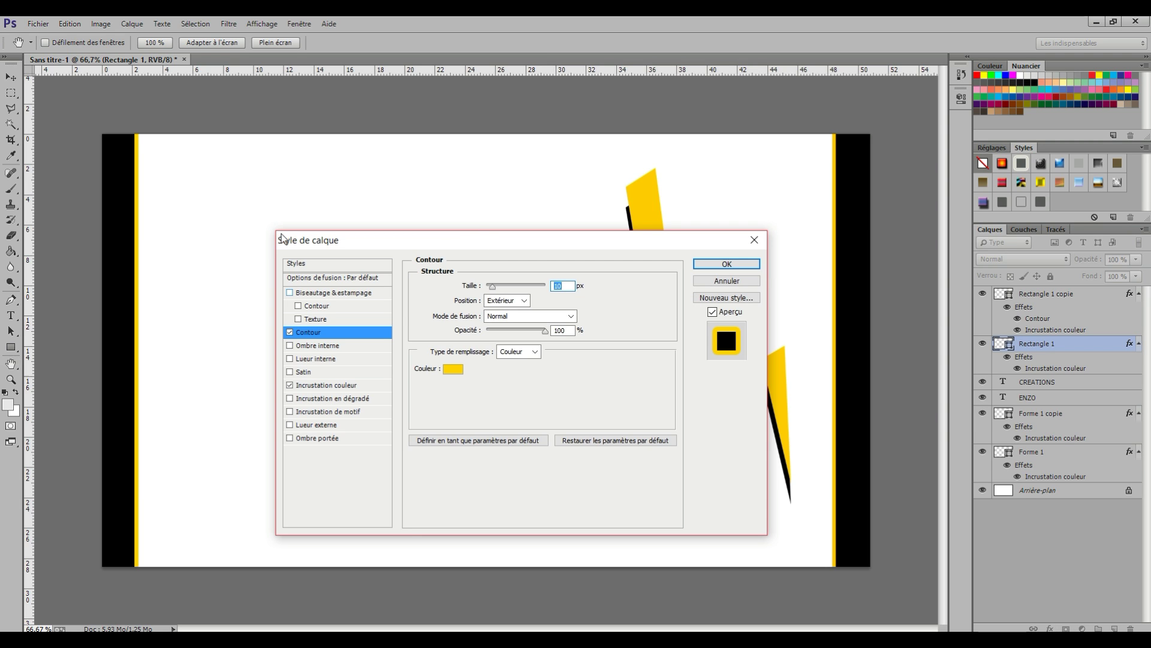
key("Return")
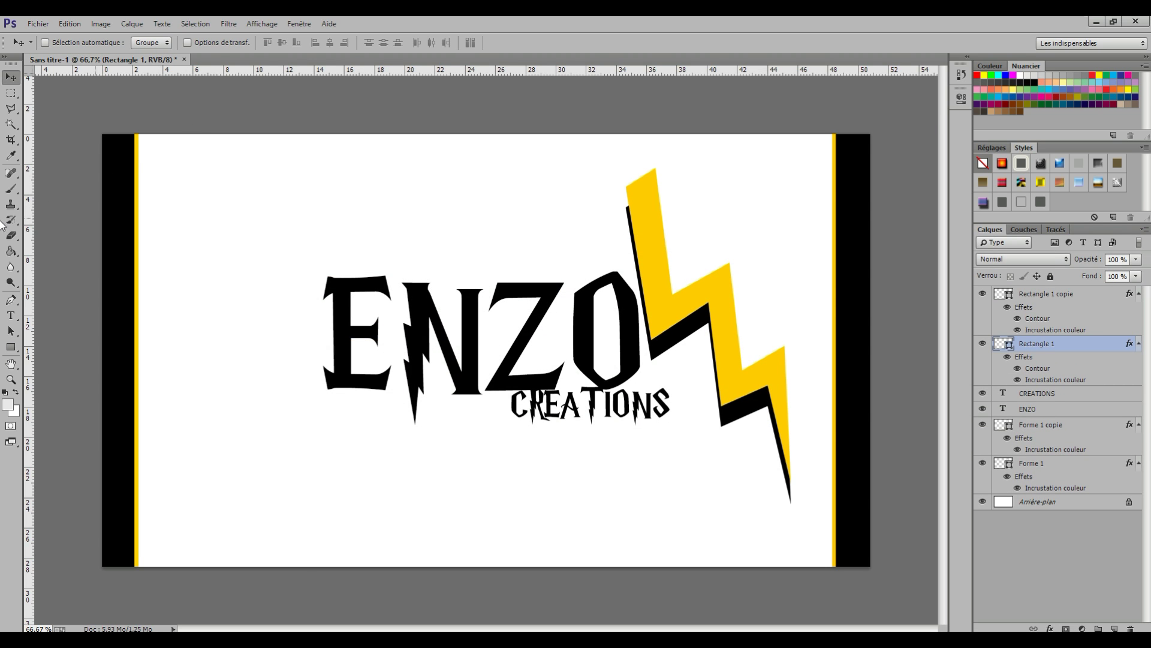
Add the text "harry potter fan" at 36 pt and place it across the upper part of the lightning bolt.
left_click(10, 315)
left_click(261, 42)
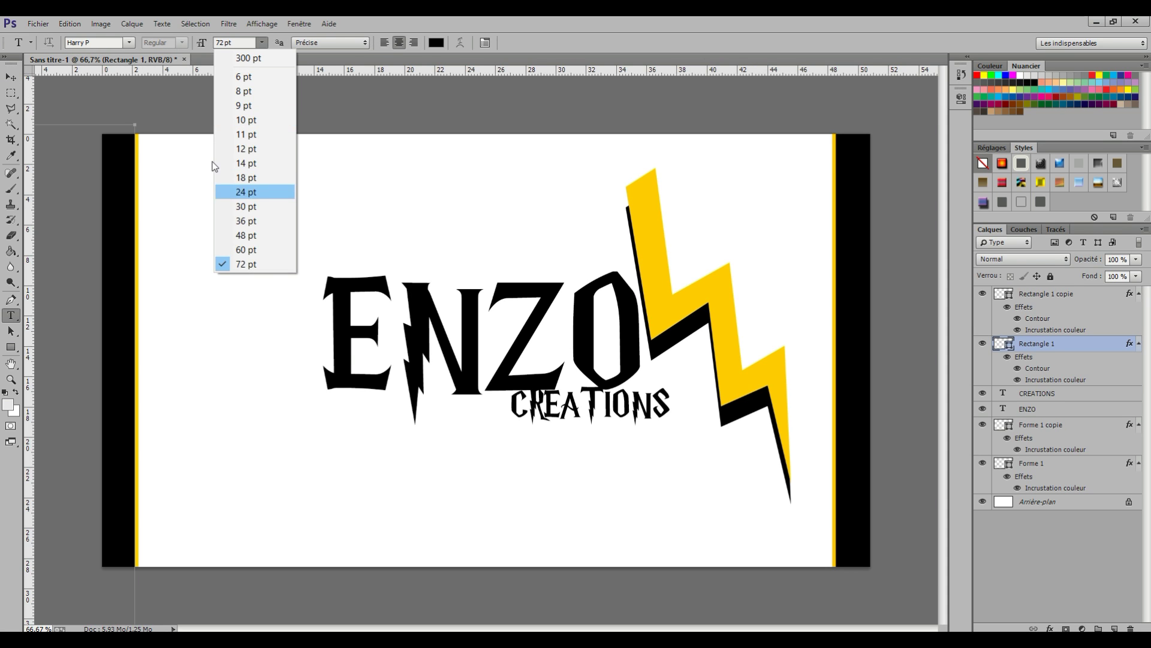
left_click(243, 221)
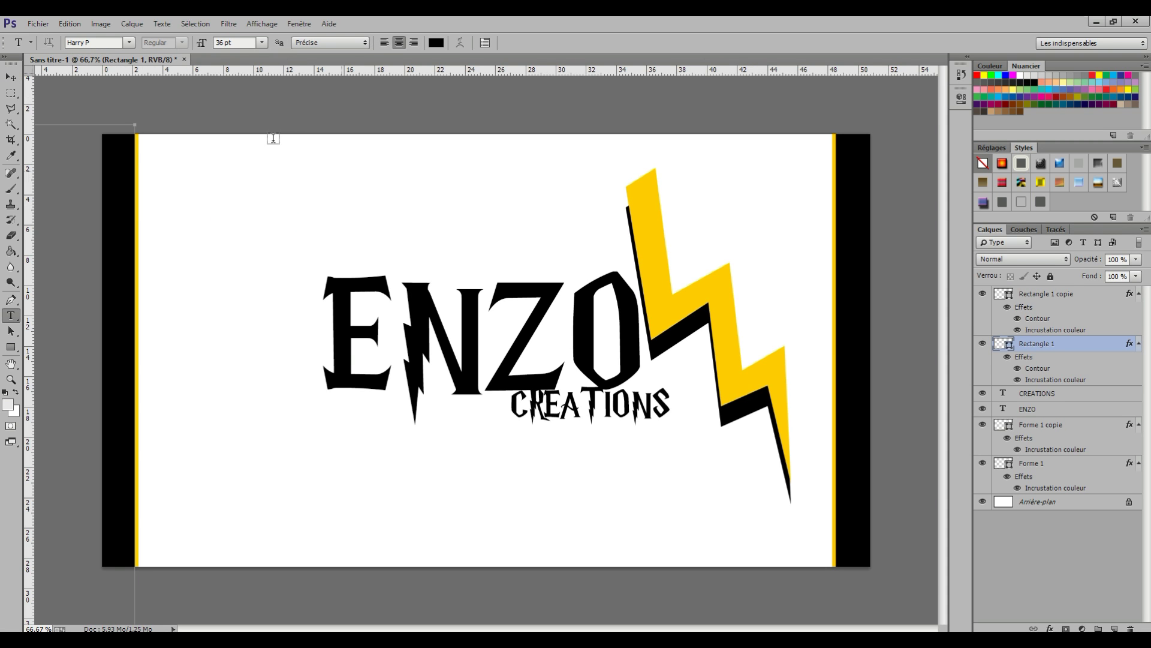
left_click(342, 163)
type("h")
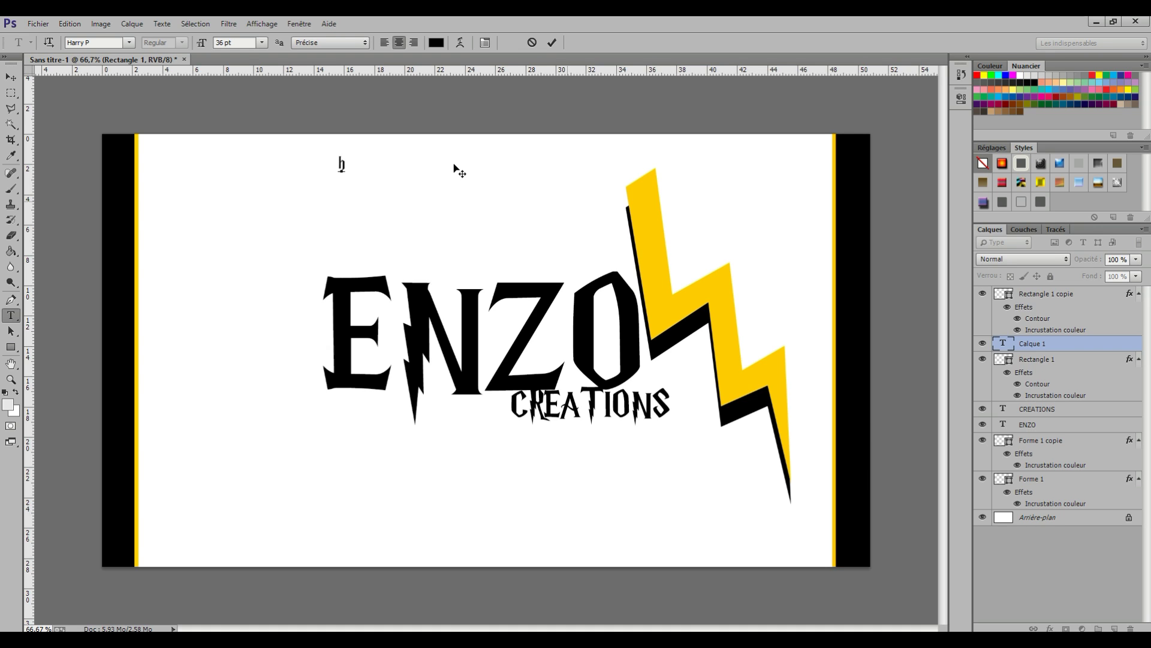
type("arry potter fan")
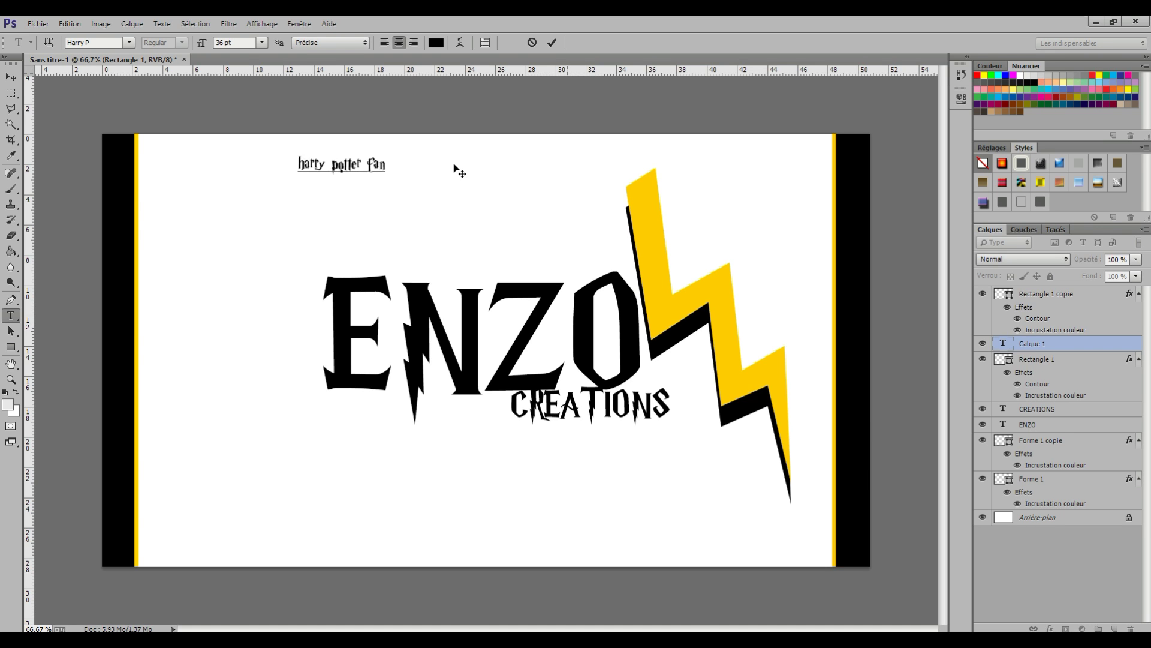
left_click_drag(695, 339, 695, 273)
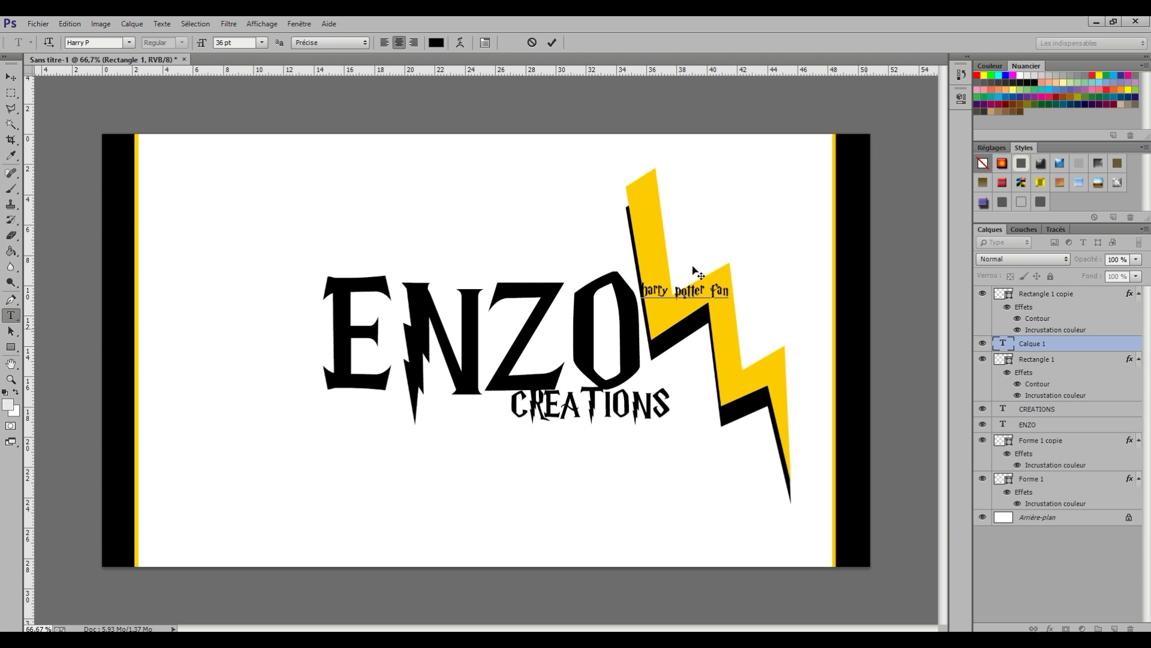
left_click(552, 42)
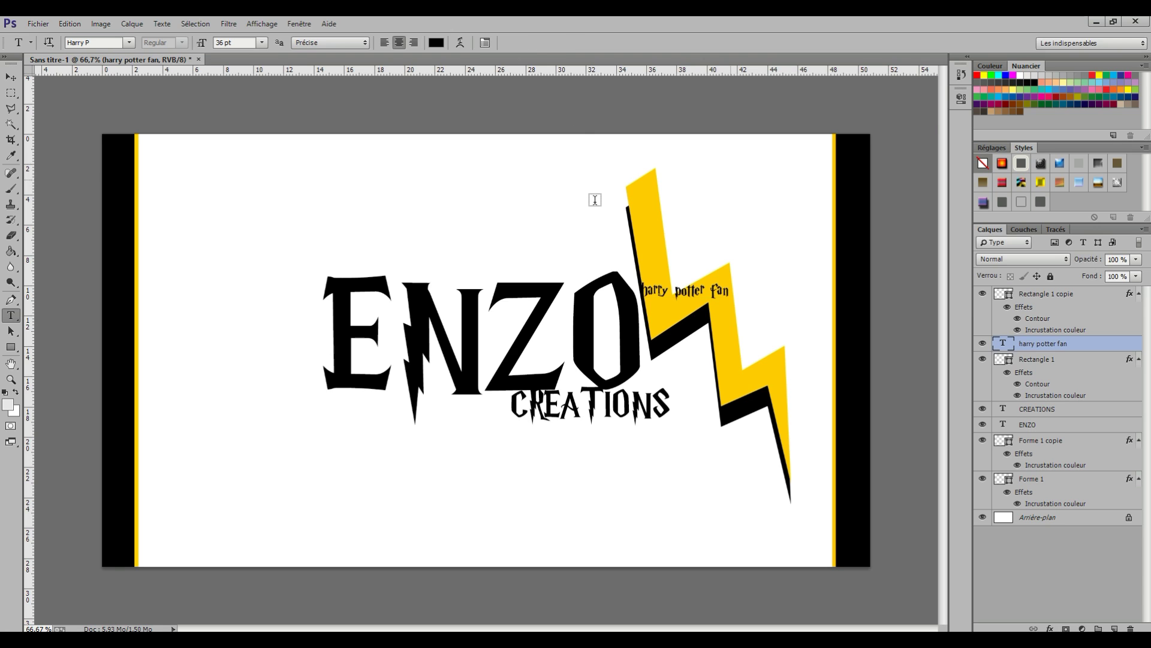
Rotate the "harry potter fan" text about 86.31° and move it onto the lightning bolt's middle segment.
key("ctrl+t")
left_click_drag(637, 287, 534, 336)
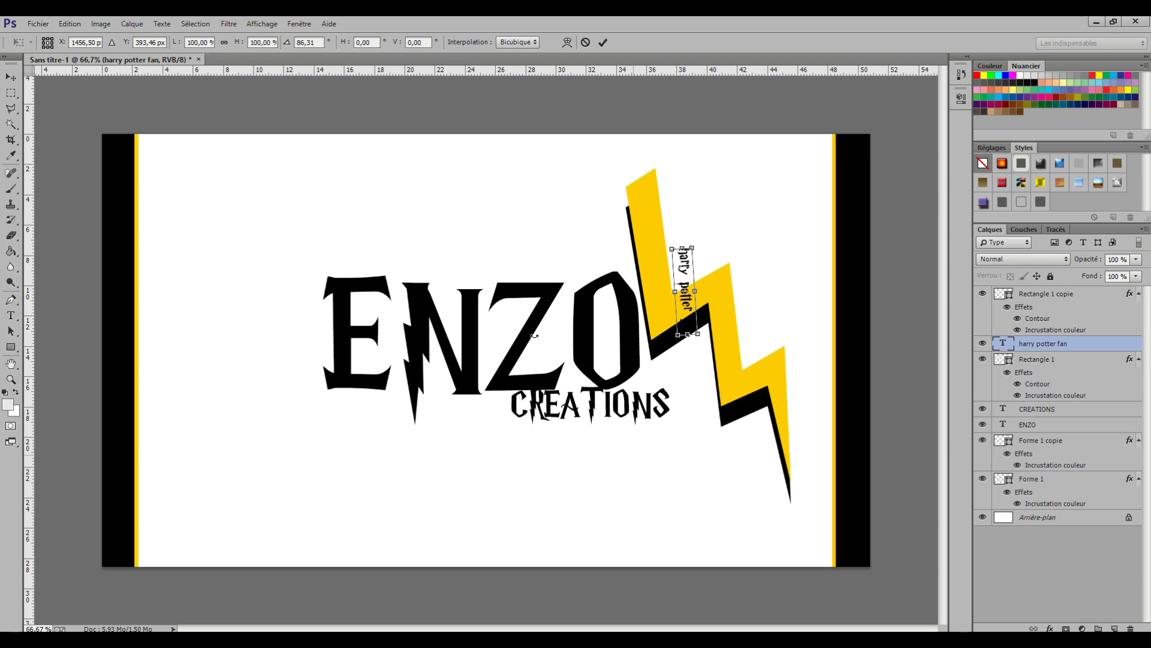
left_click_drag(552, 249, 582, 286)
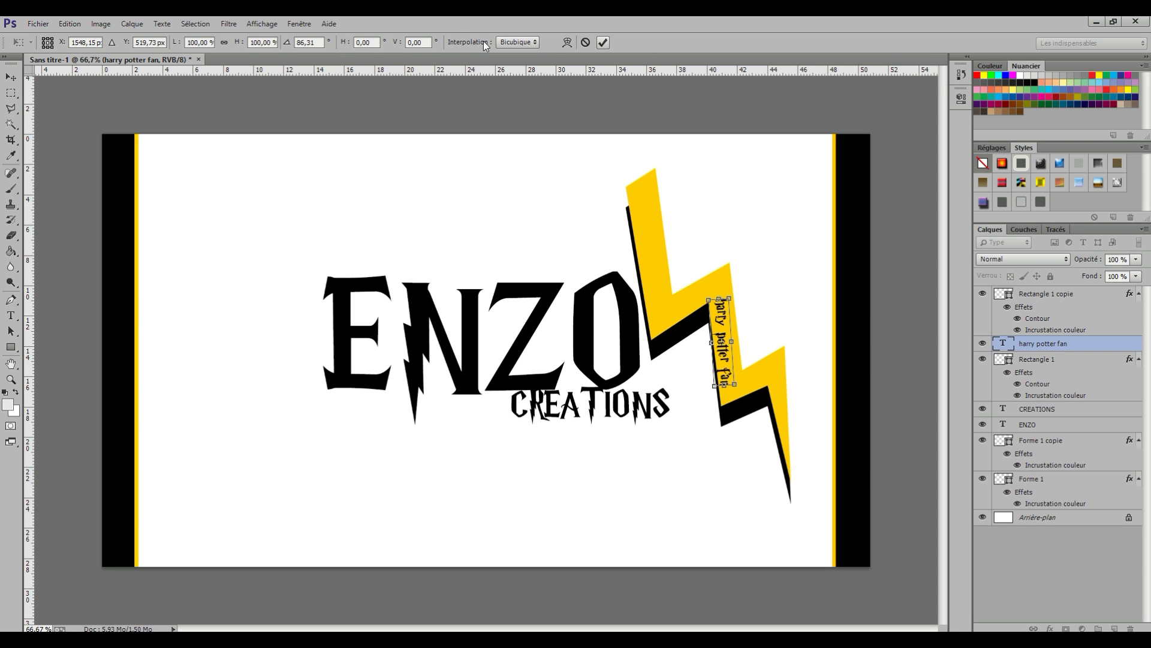
left_click(603, 42)
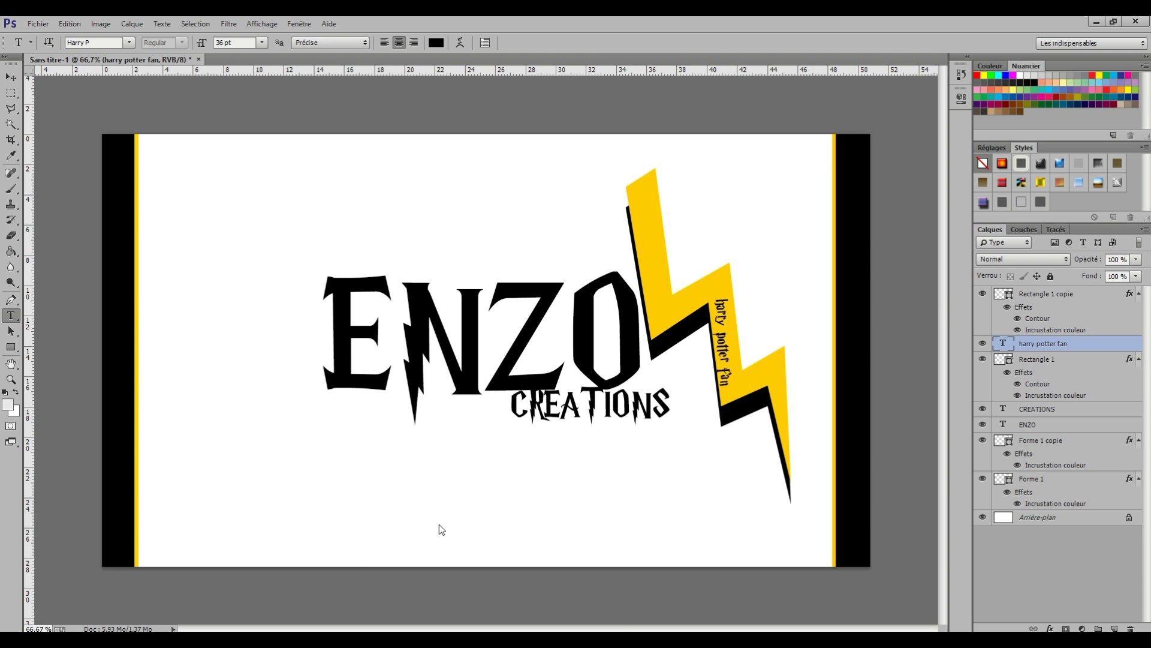
Delete the "harry potter fan" text layer.
mouse_move(537, 641)
key("Delete")
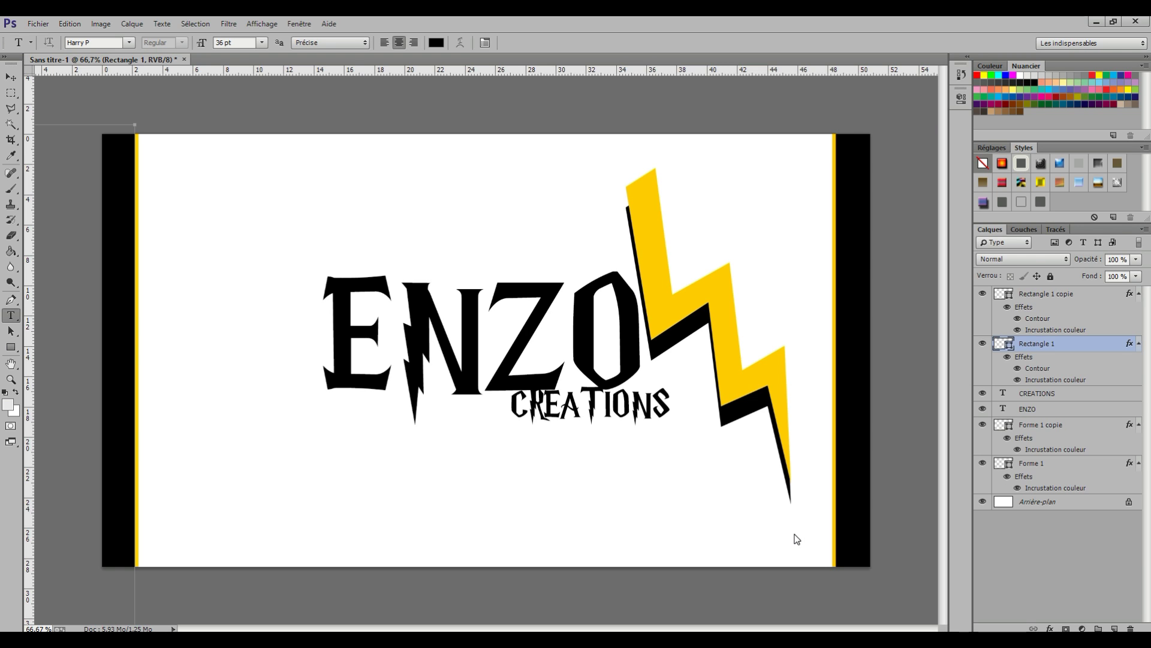
left_click(963, 644)
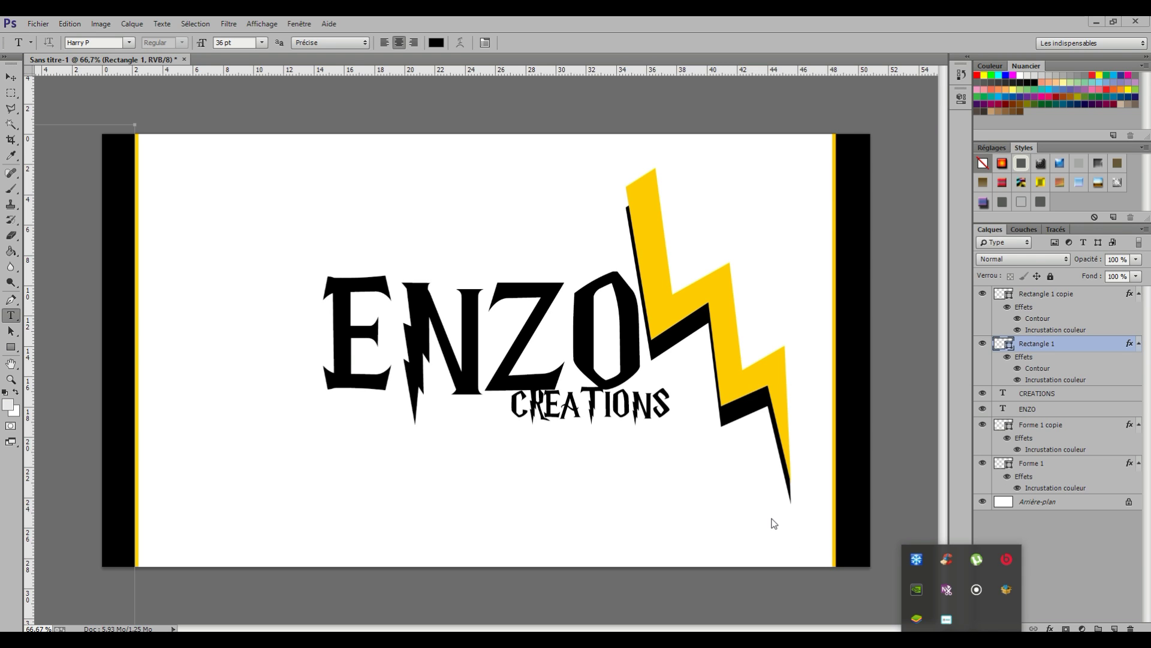
right_click(947, 619)
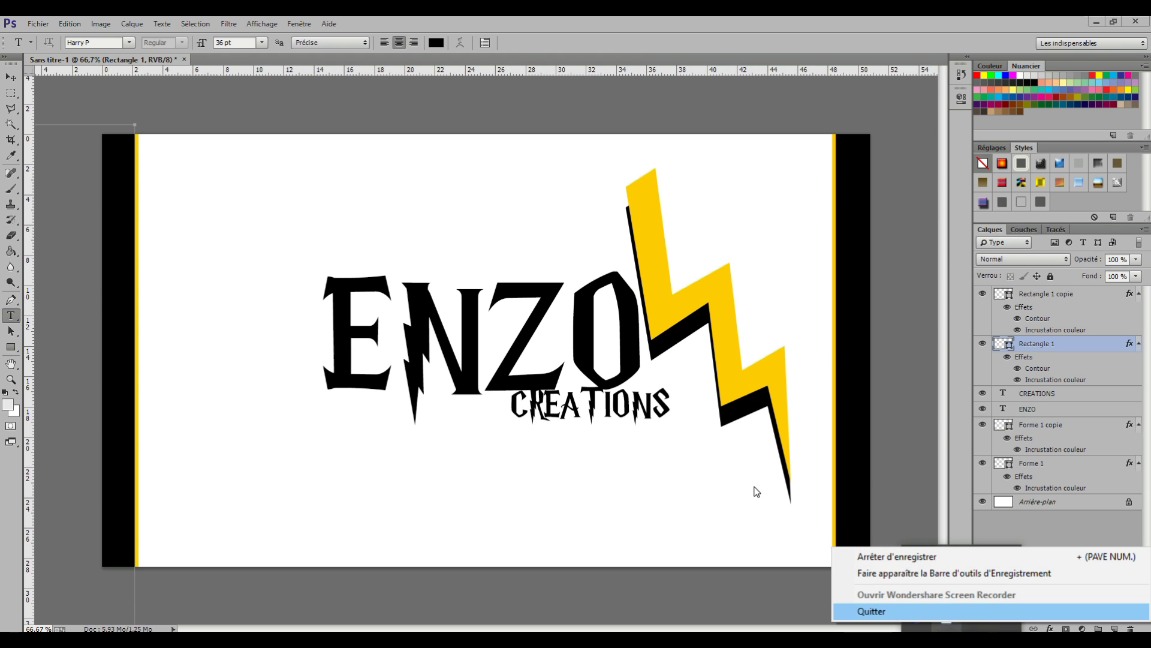
key("Down")
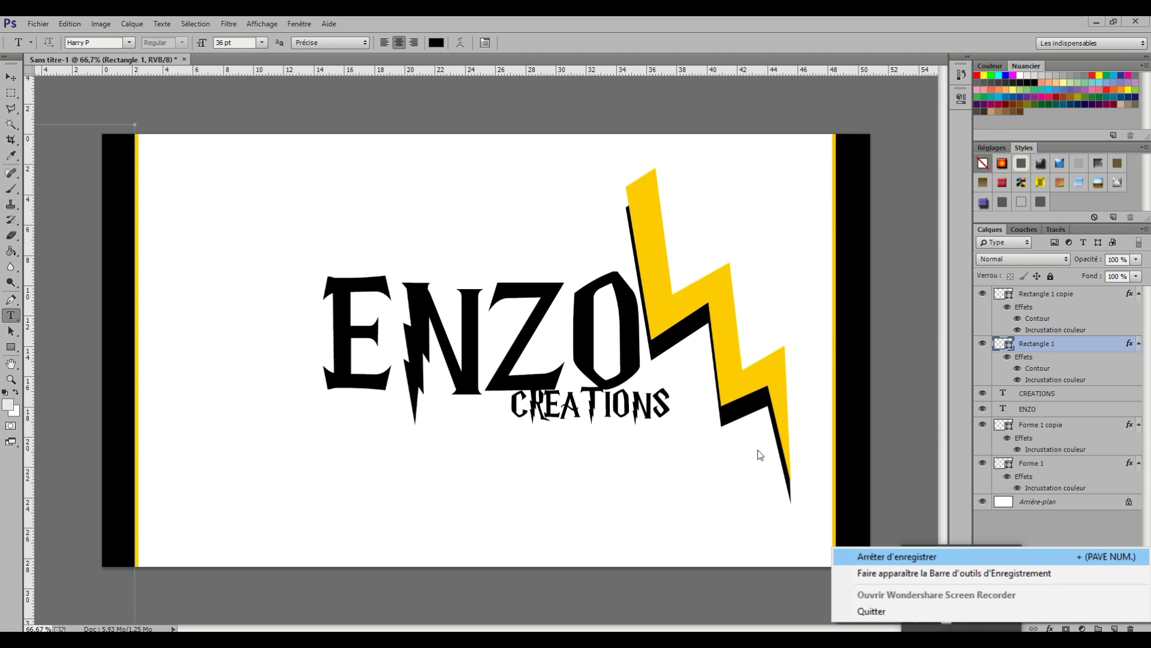